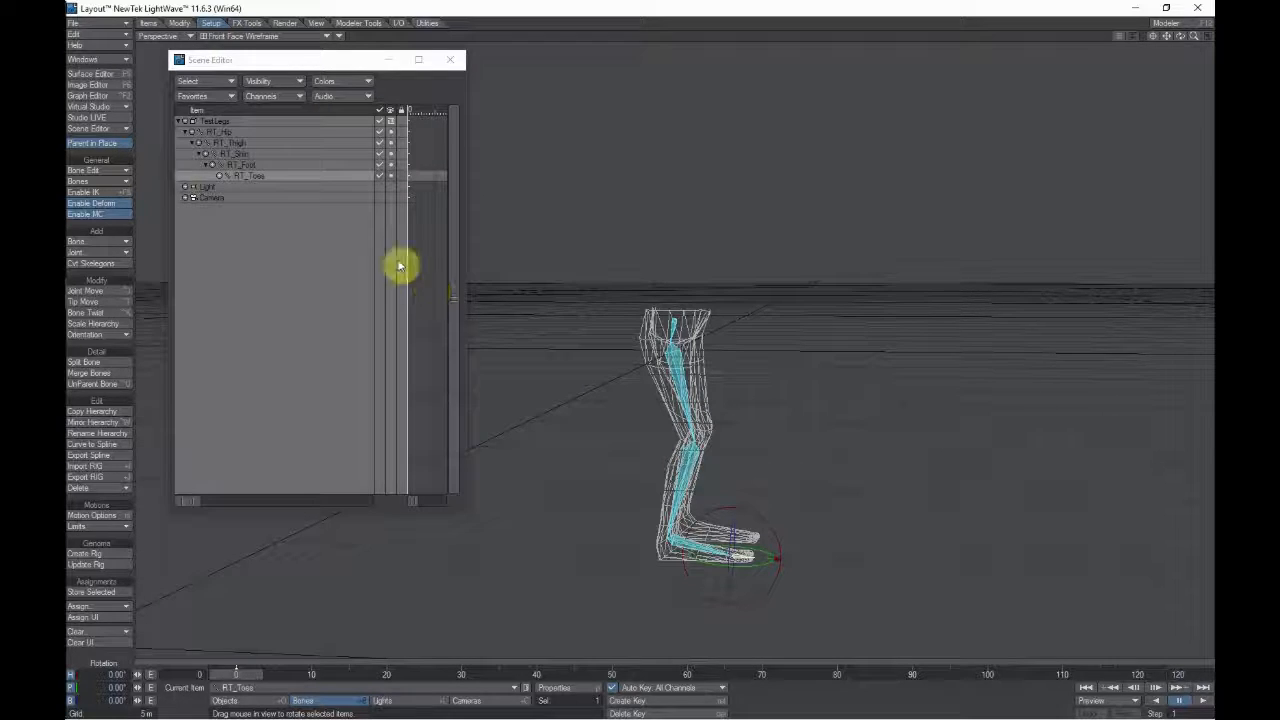
Step: Parent the RT_Thigh, RT_Shin, RT_Foot and RT_Toes bones directly to the TestLegs object and move the motion options clear of the scene list
left_click(274, 145)
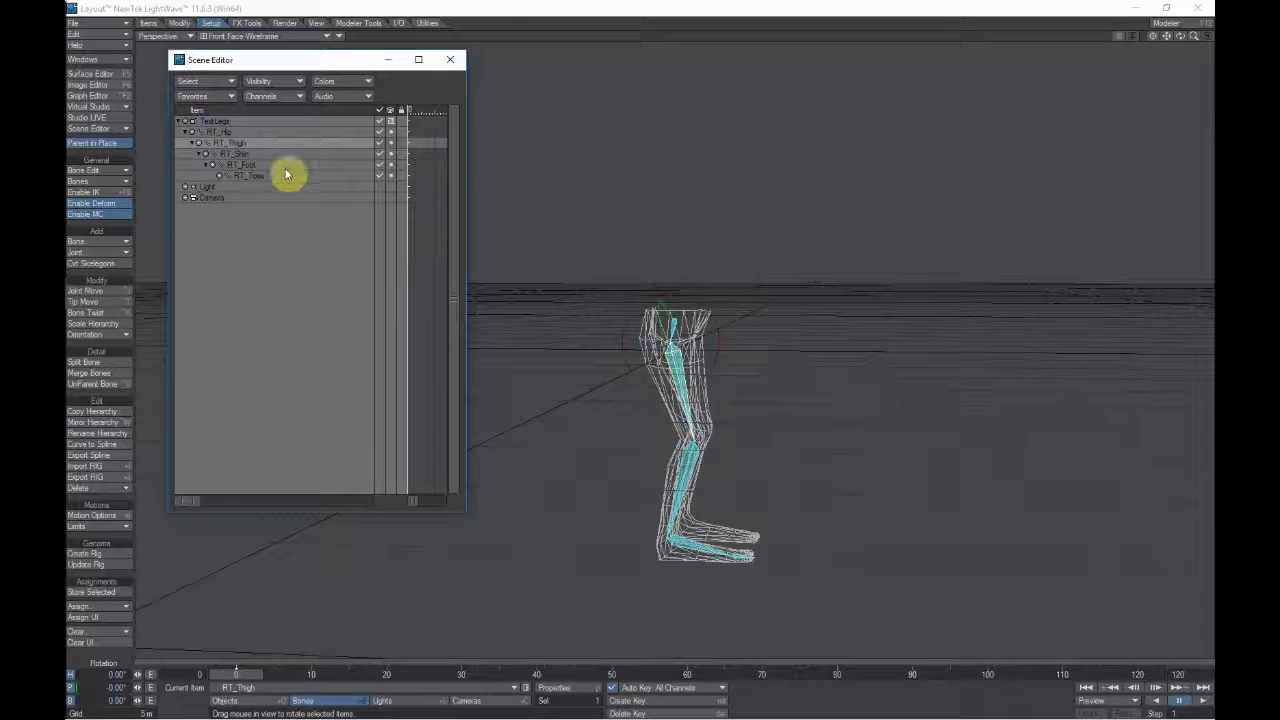
left_click(290, 177, "shift")
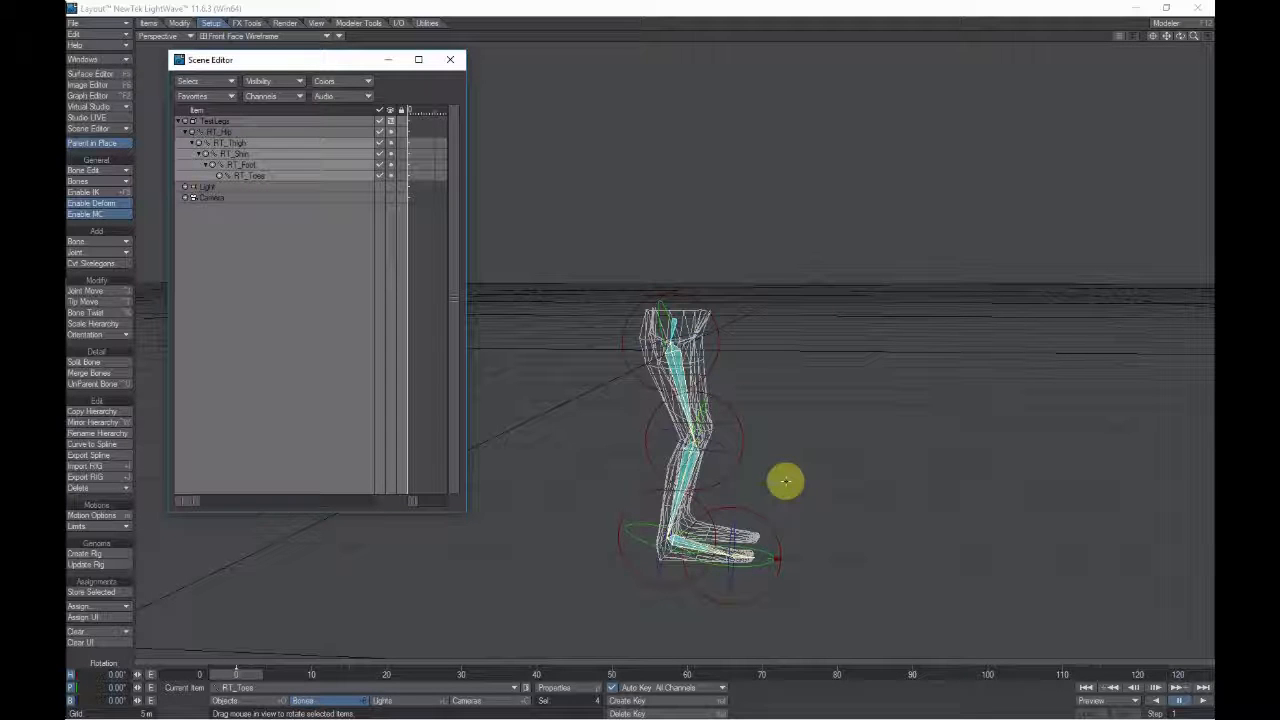
key("m")
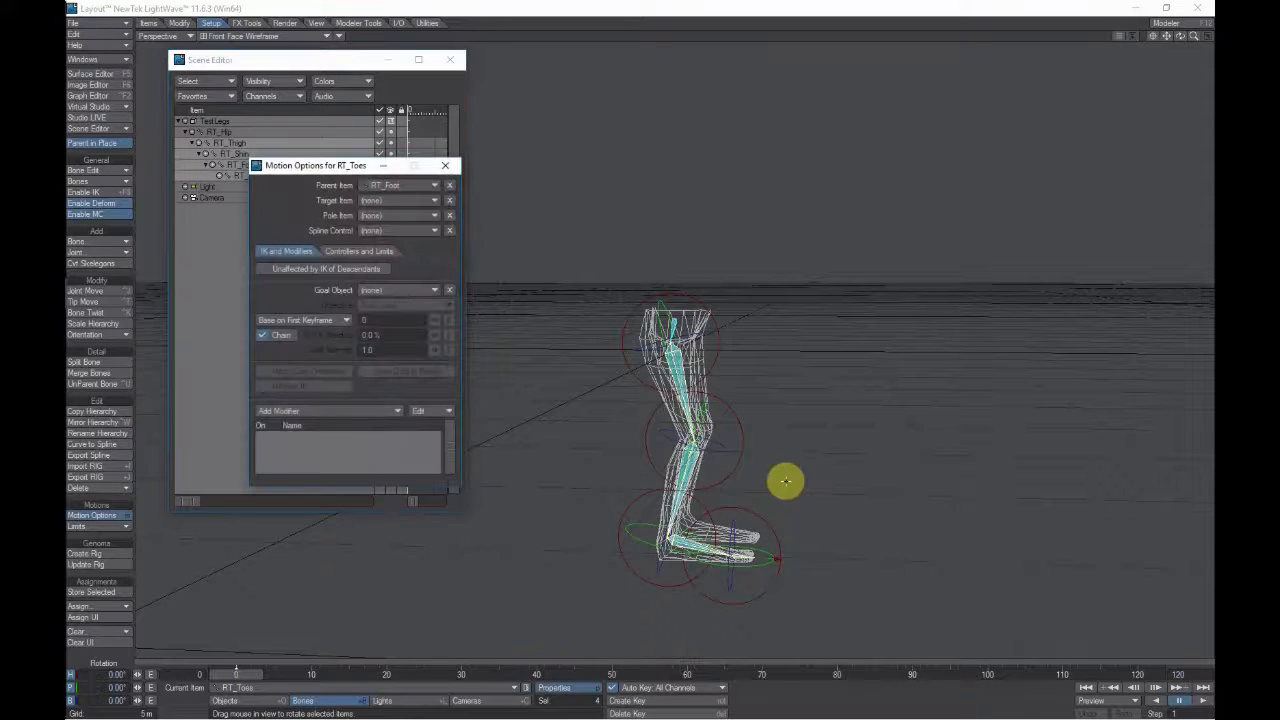
left_click(435, 185)
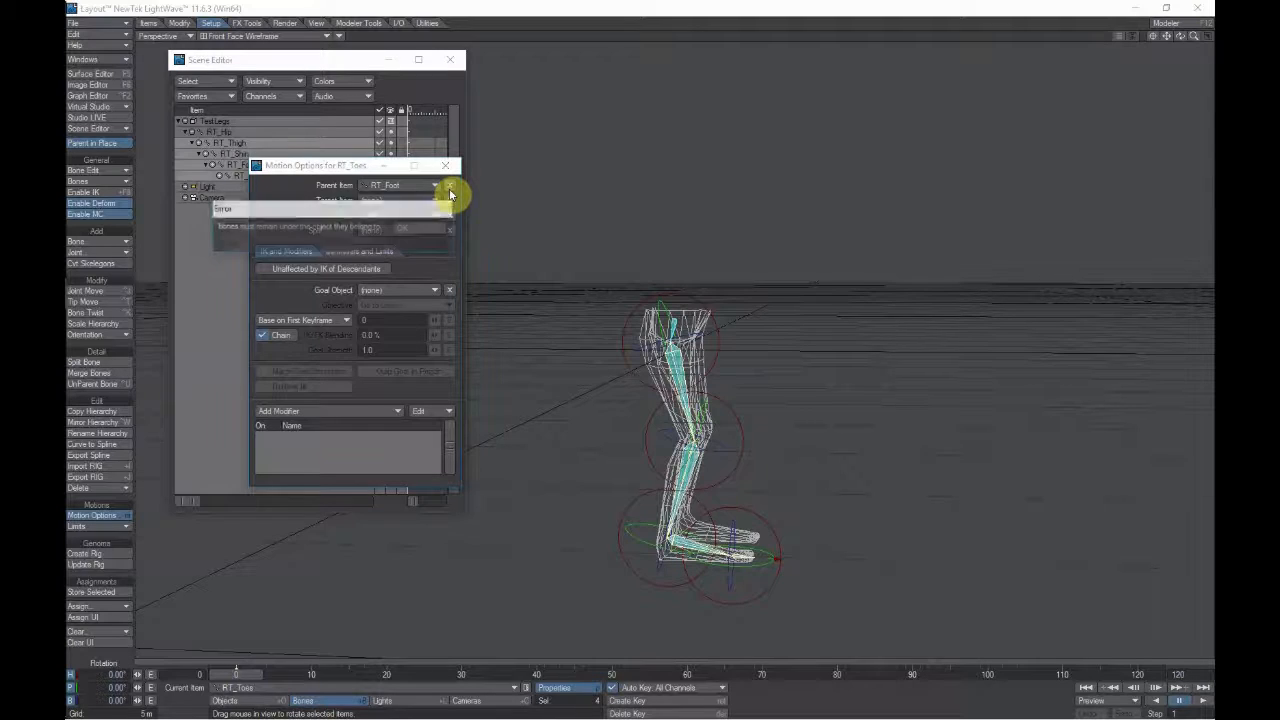
left_click(440, 205)
left_click(436, 227)
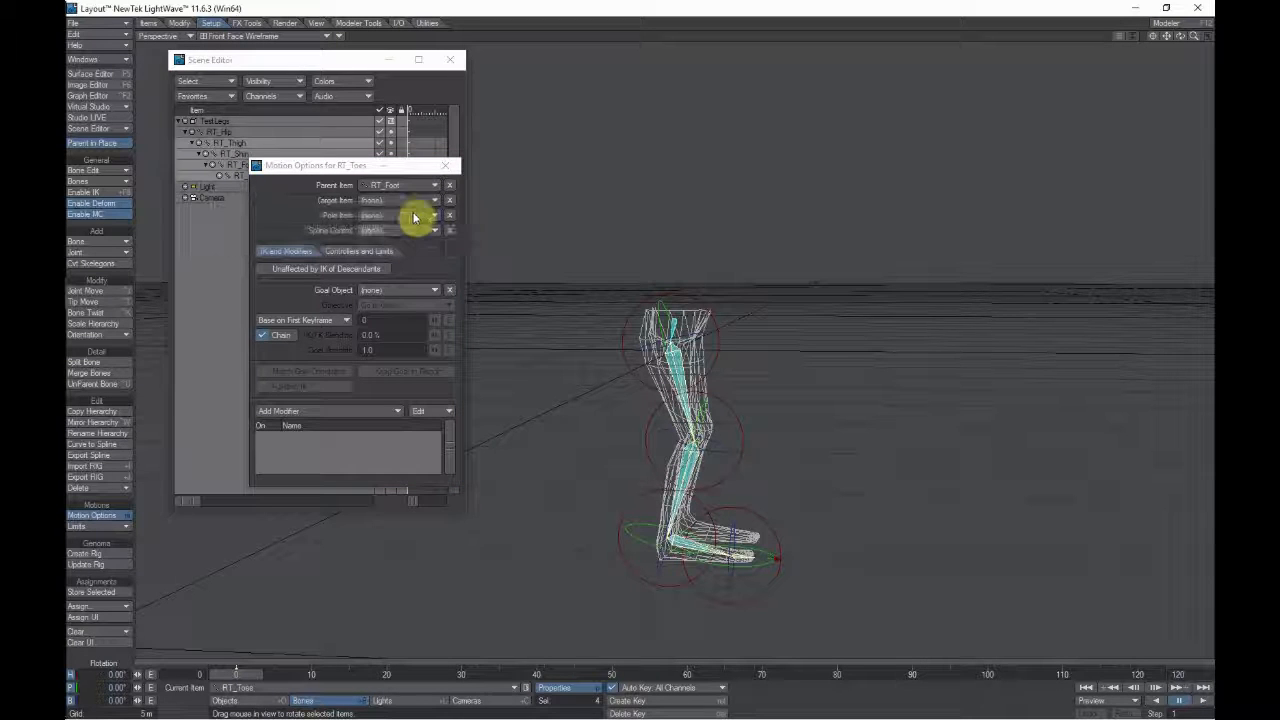
left_click(407, 188)
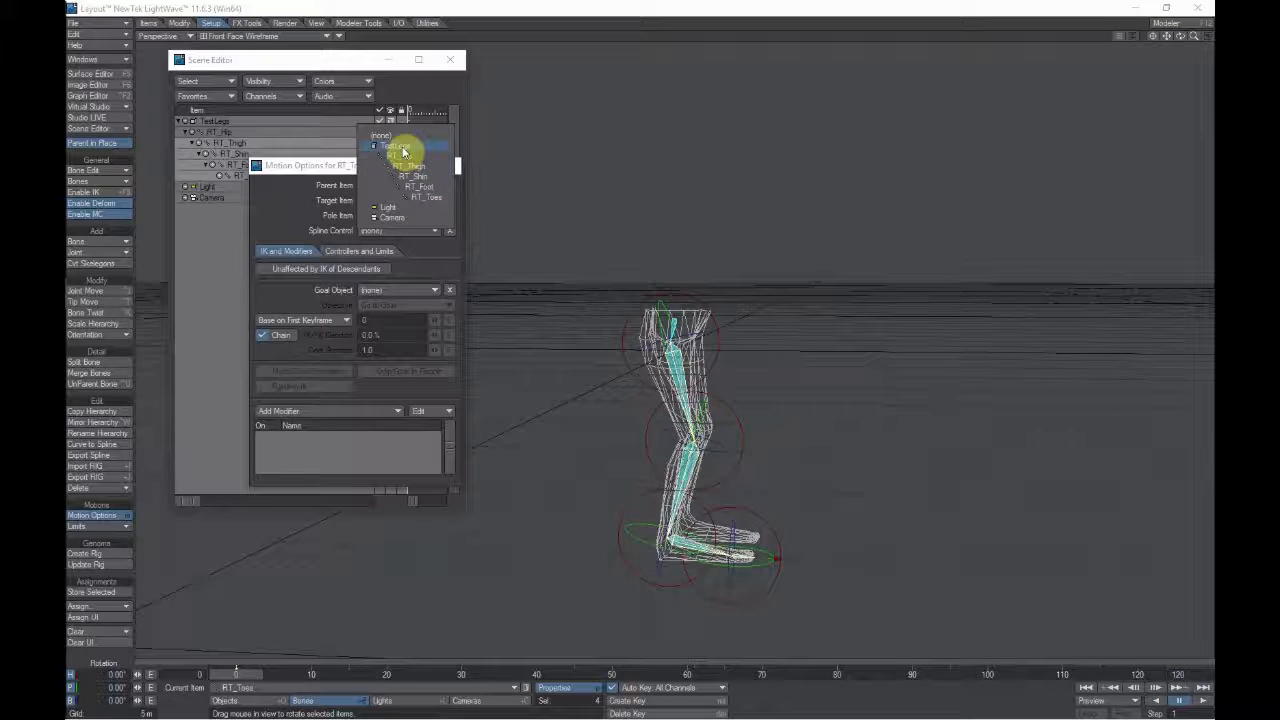
left_click(403, 150)
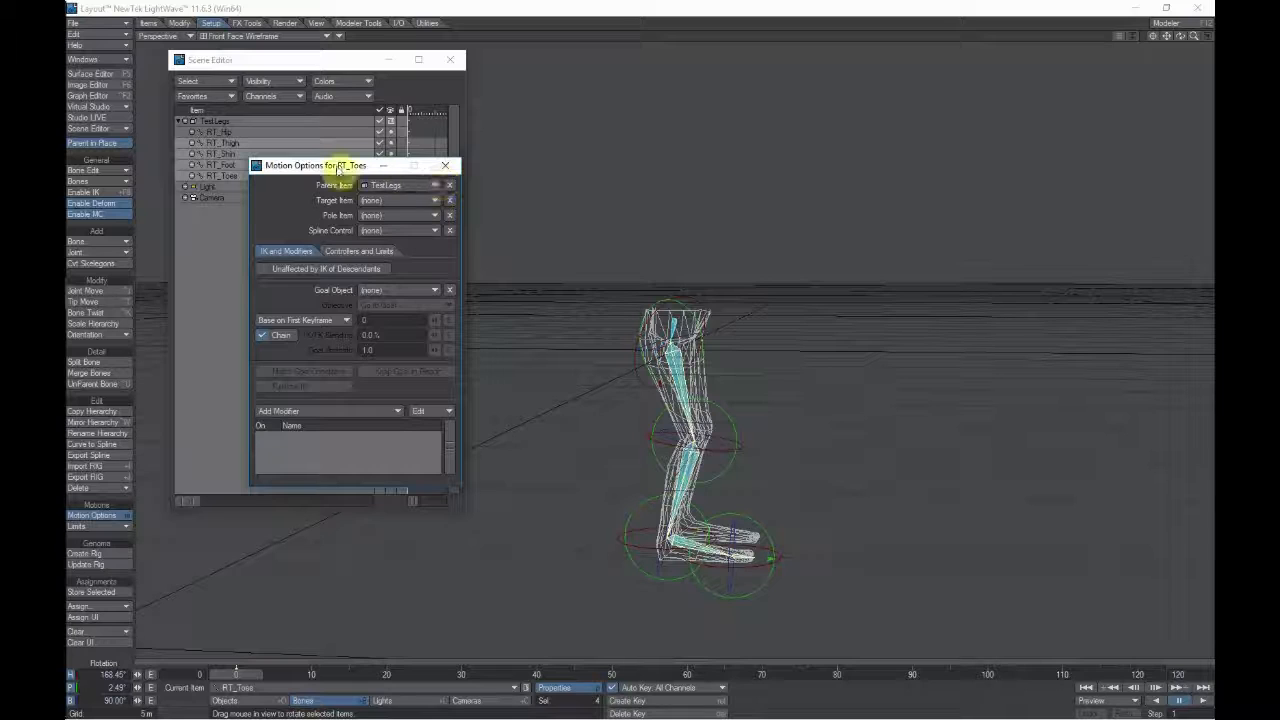
left_click_drag(338, 170, 855, 59)
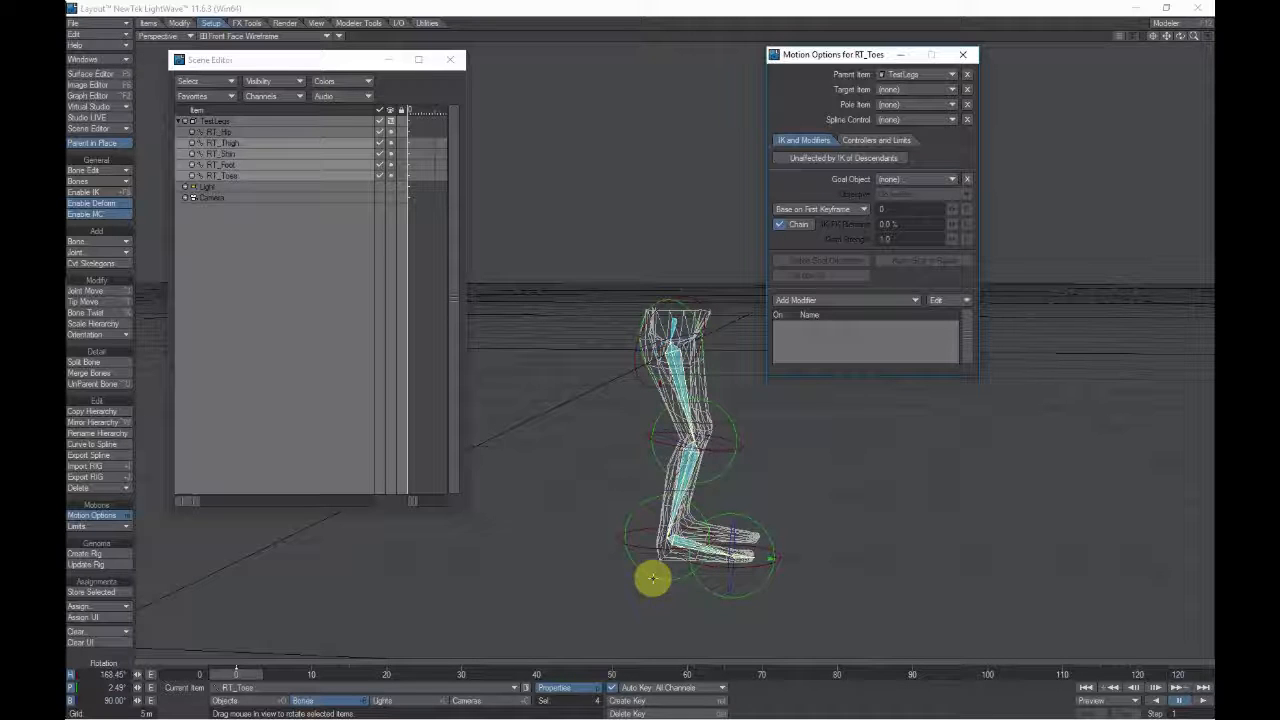
Step: Make one clone of the RT_Thigh bone
left_click(213, 144)
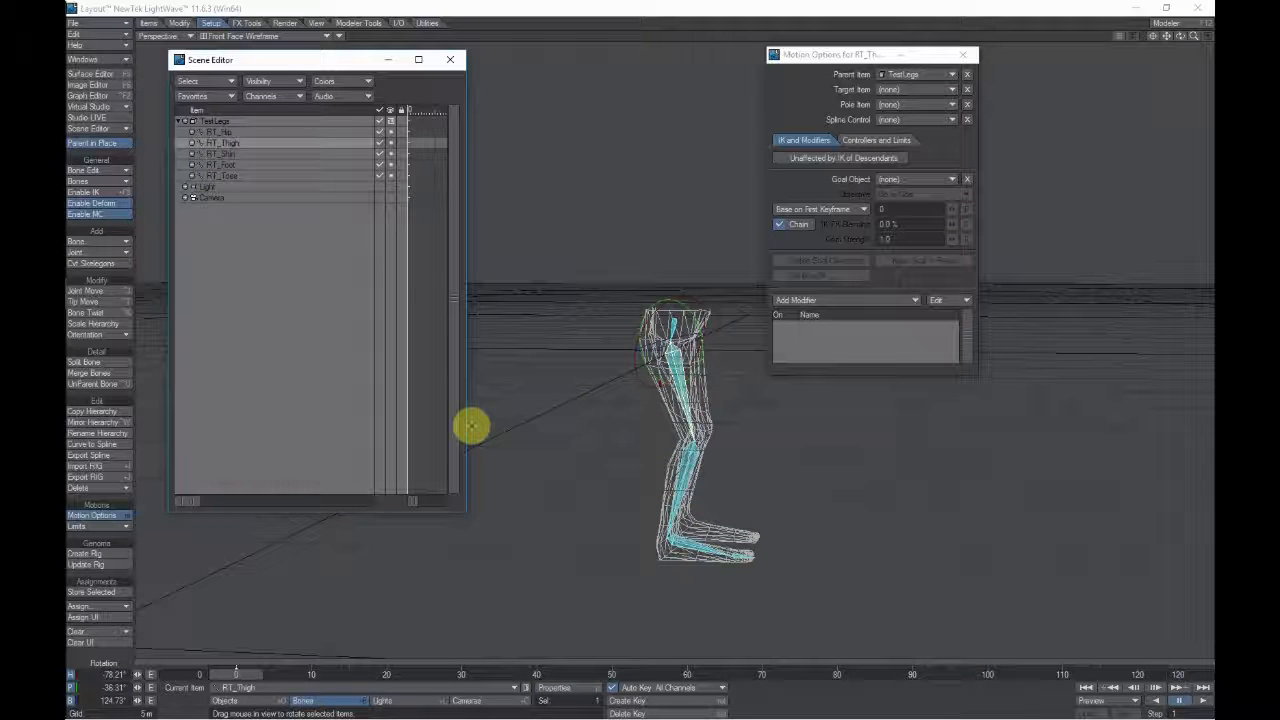
key("ctrl+c")
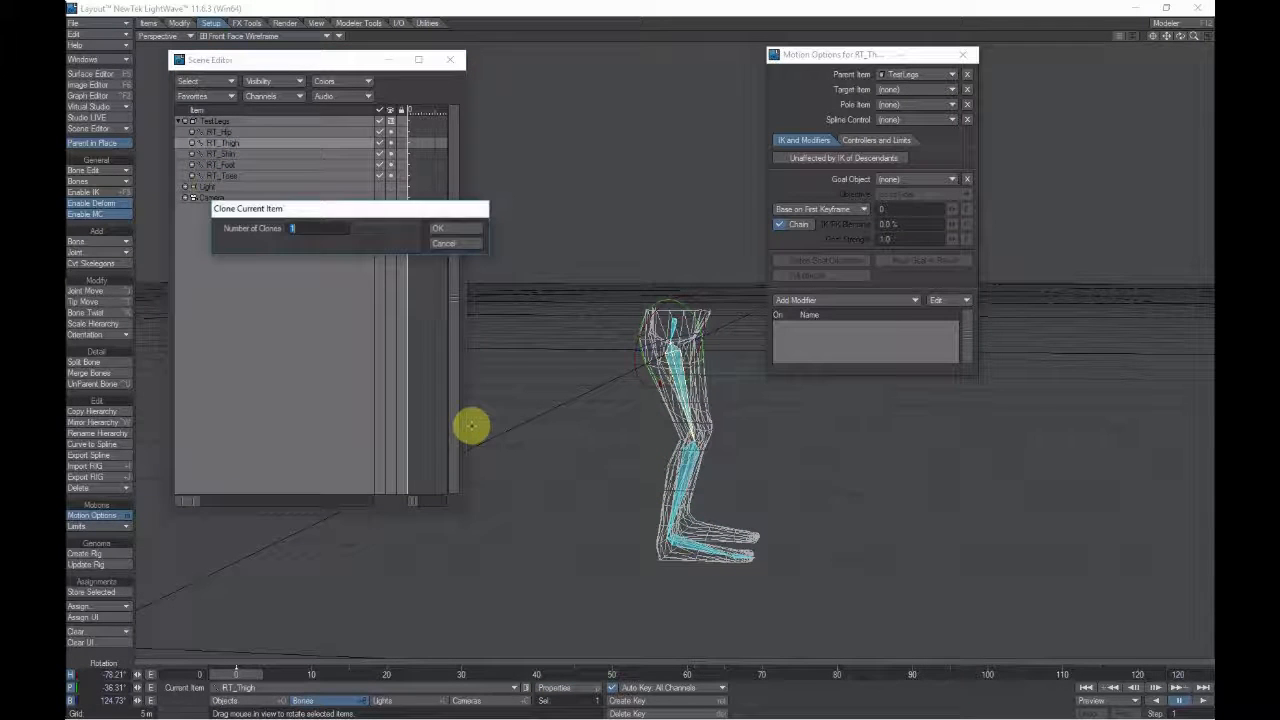
key("Return")
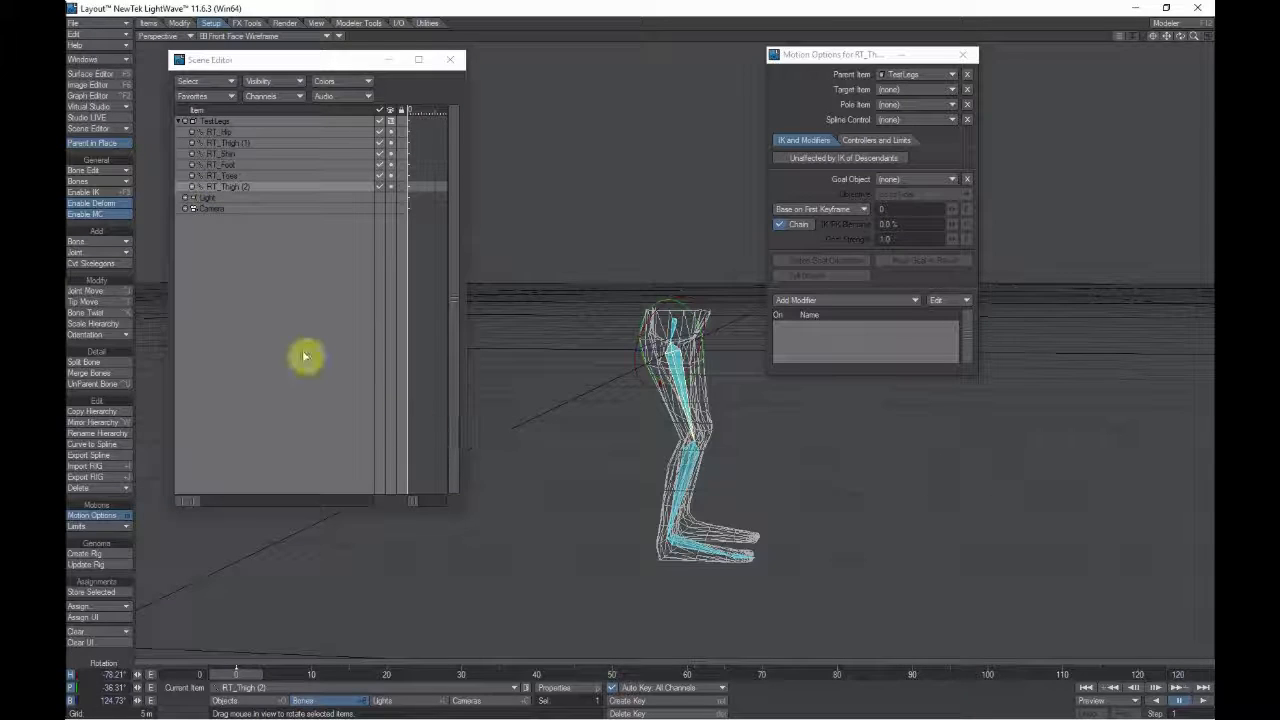
Step: Rename the cloned thigh bone RT_LegAxis
right_click(265, 187)
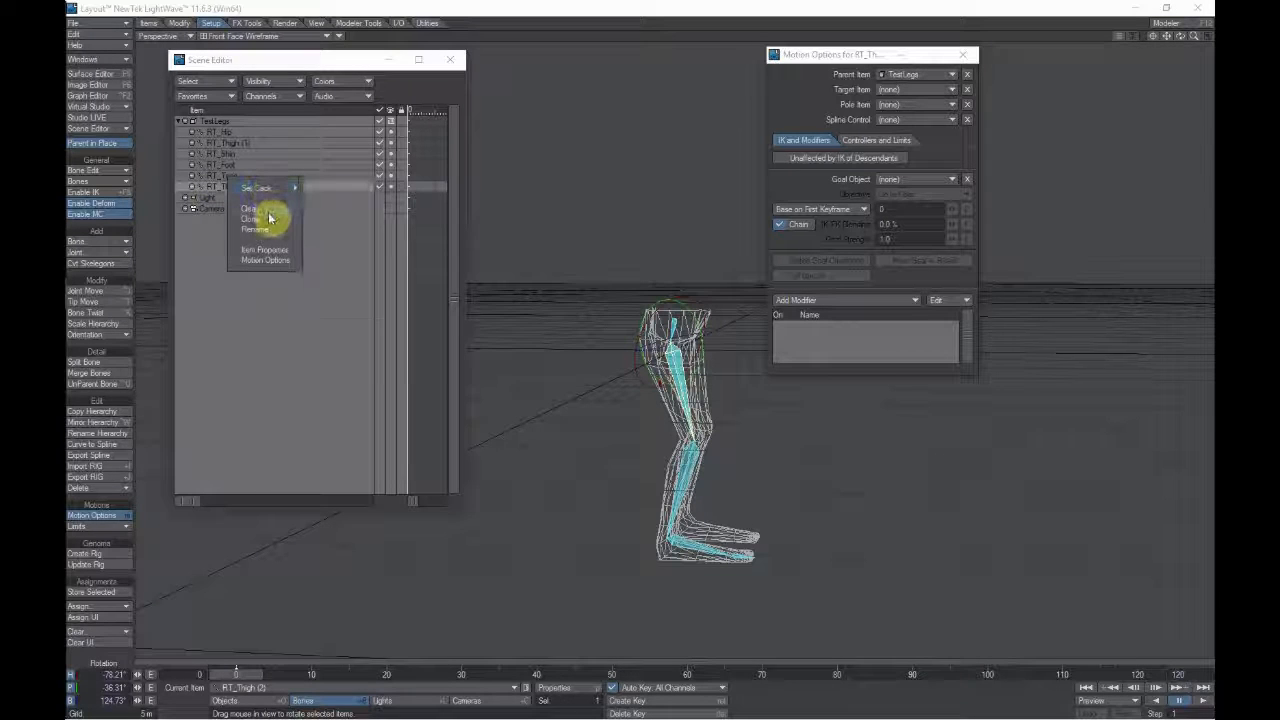
left_click(262, 229)
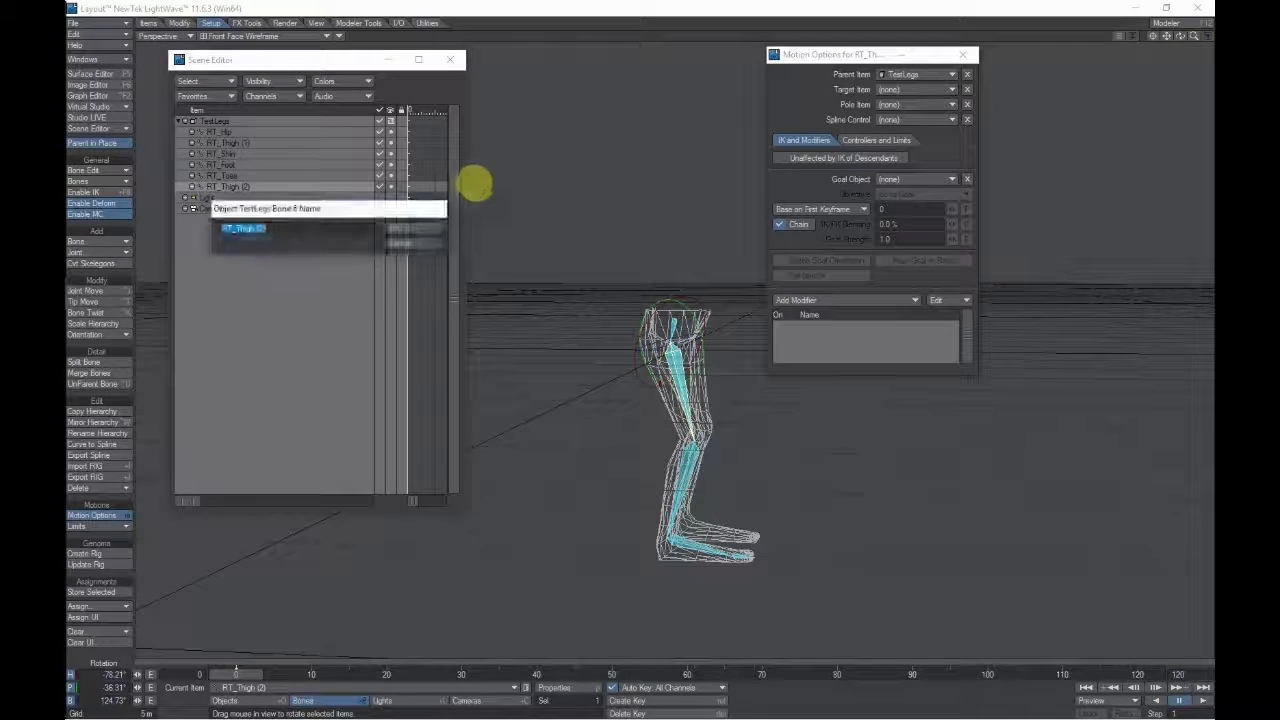
key("End")
key("BackSpace")
key("BackSpace")
key("BackSpace")
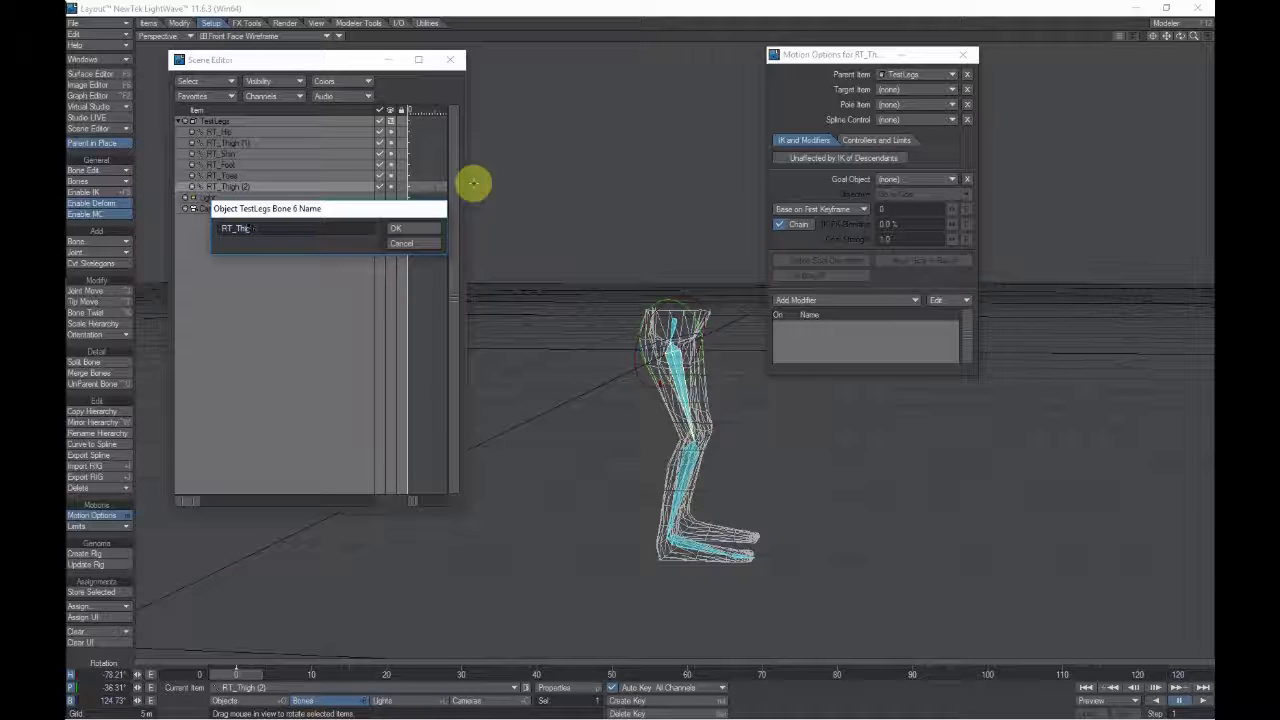
key("BackSpace")
key("BackSpace")
key("BackSpace")
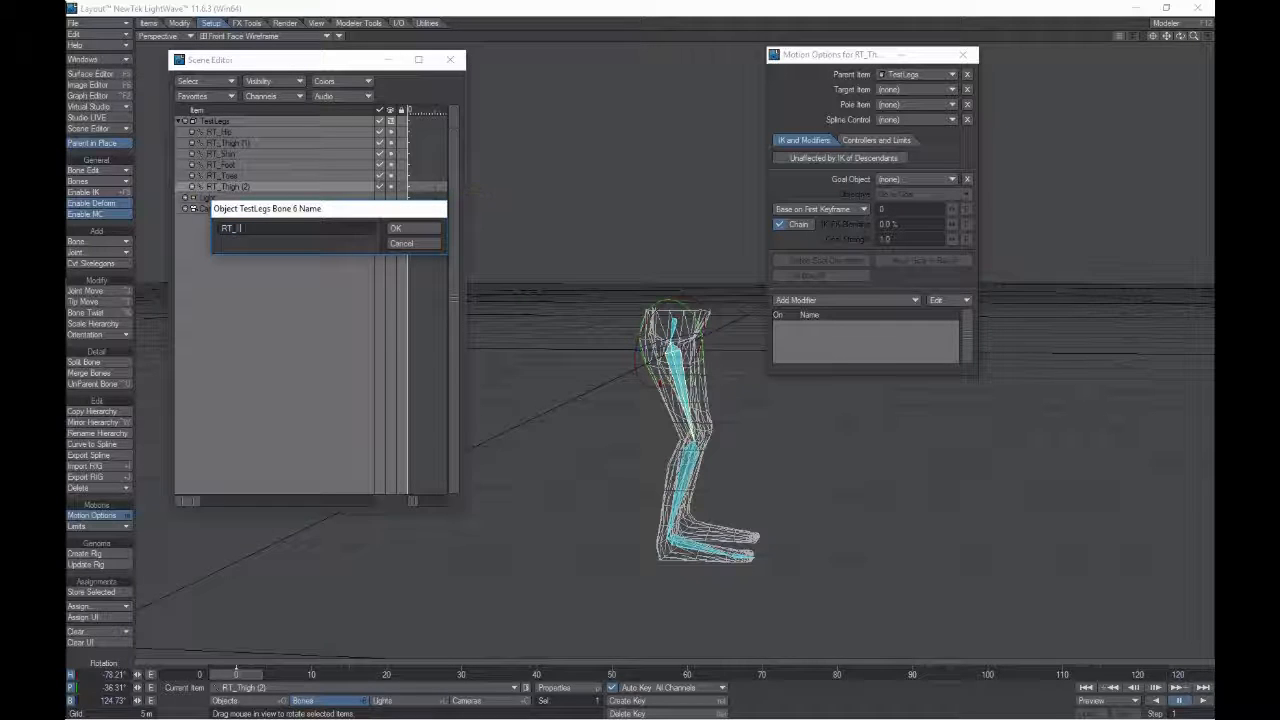
type("LegAxis")
key("Return")
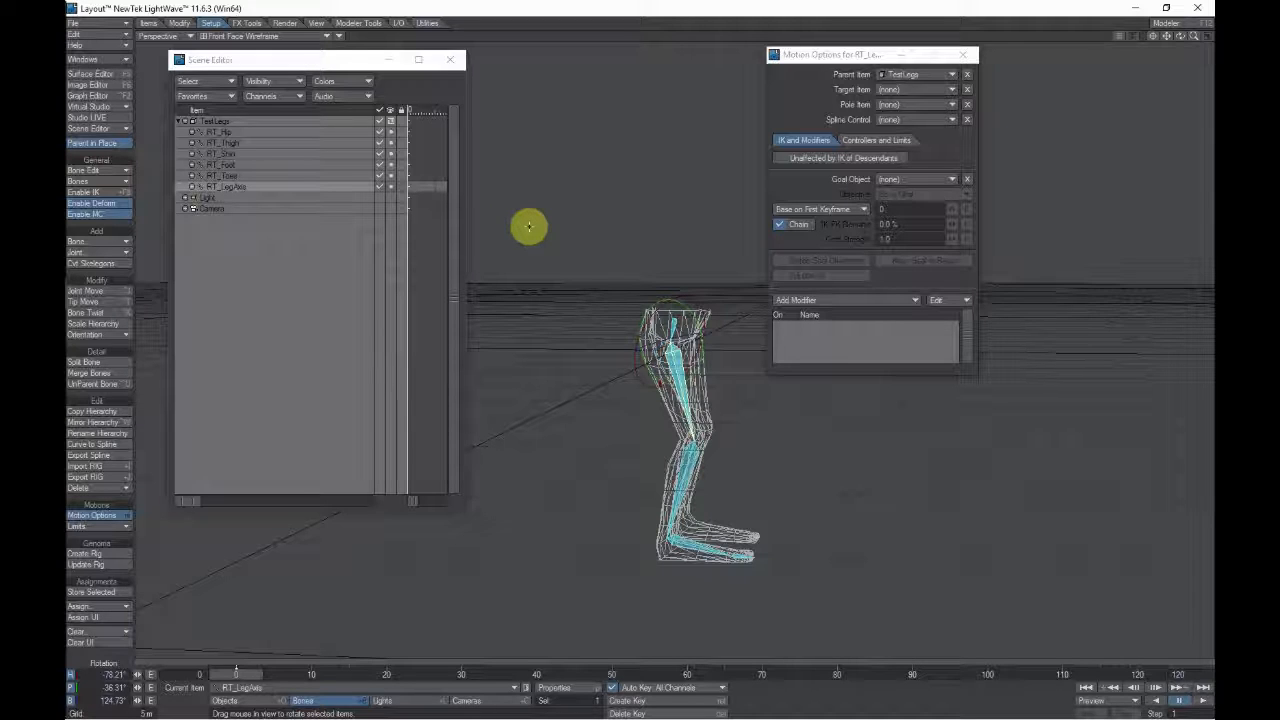
Step: Close the motion options and add a null object named FootGoal
key("n")
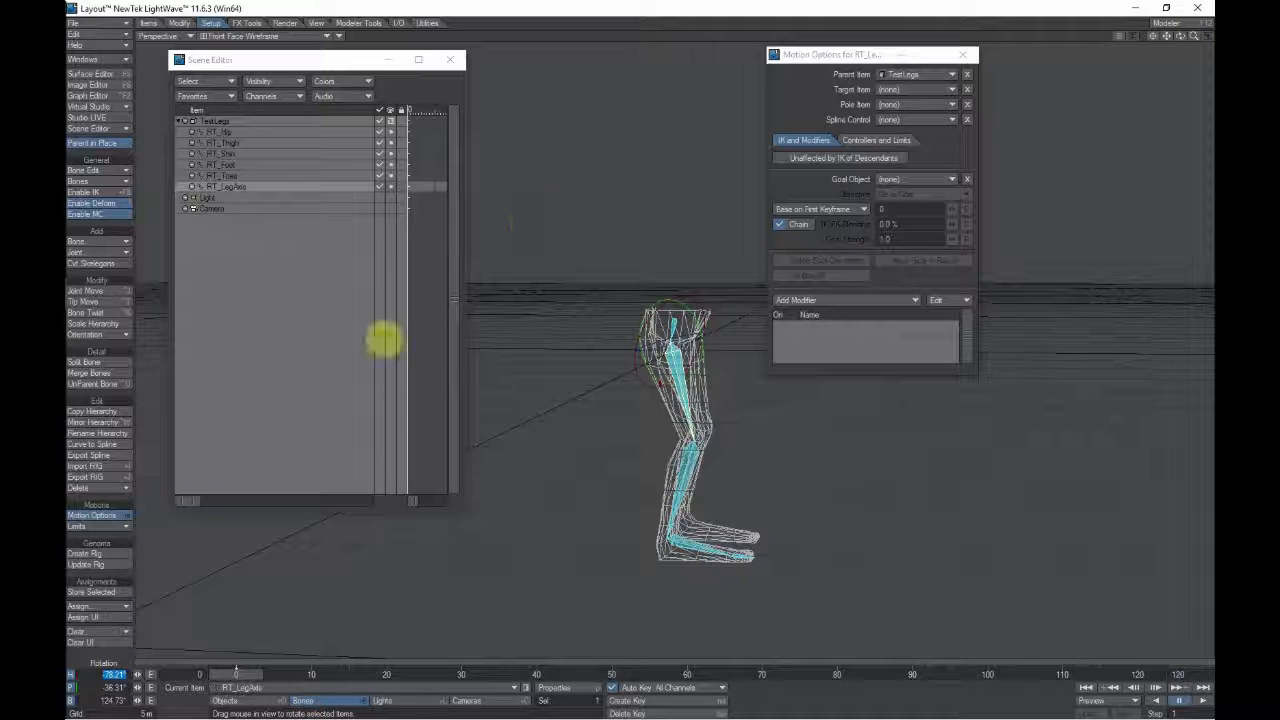
left_click(964, 53)
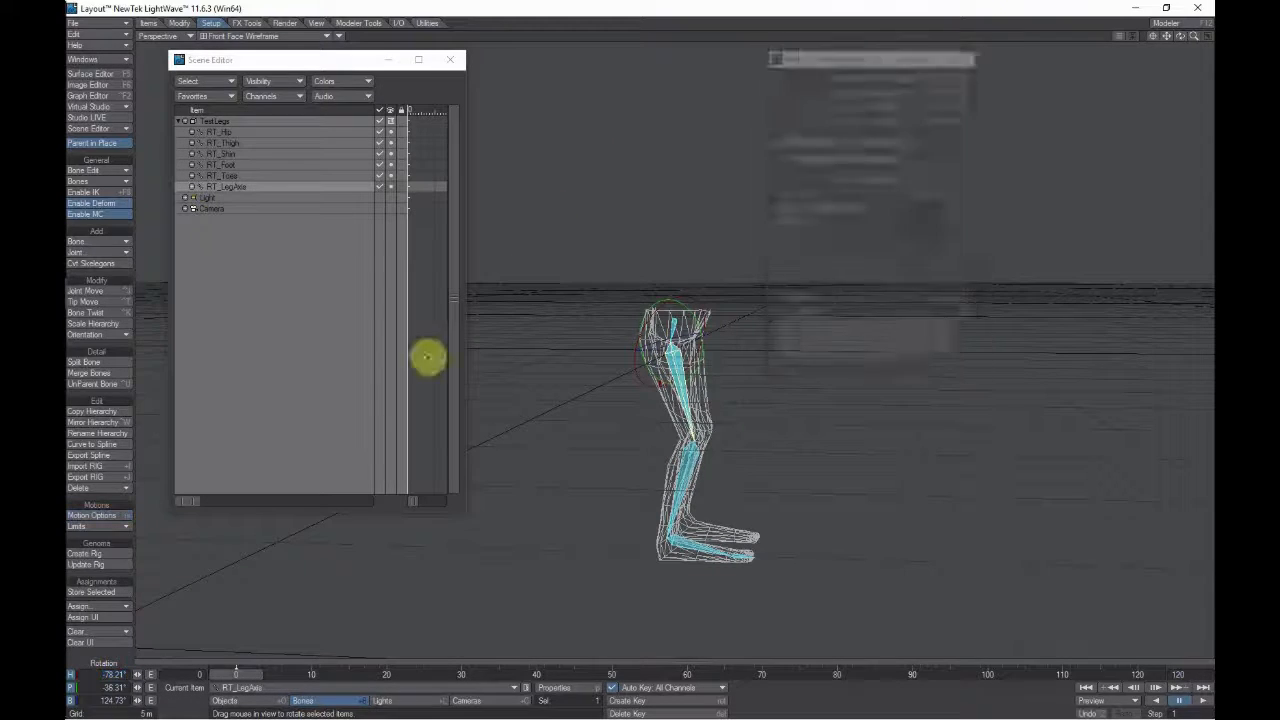
left_click(338, 414)
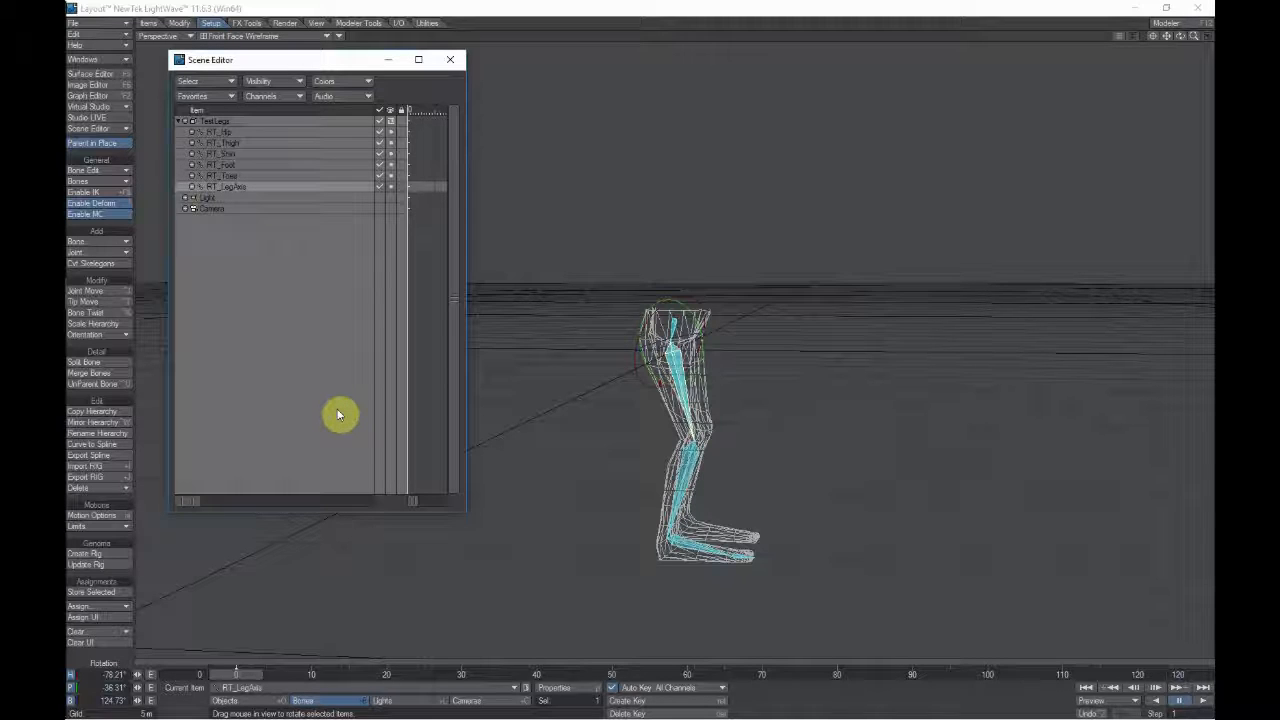
key("ctrl+n")
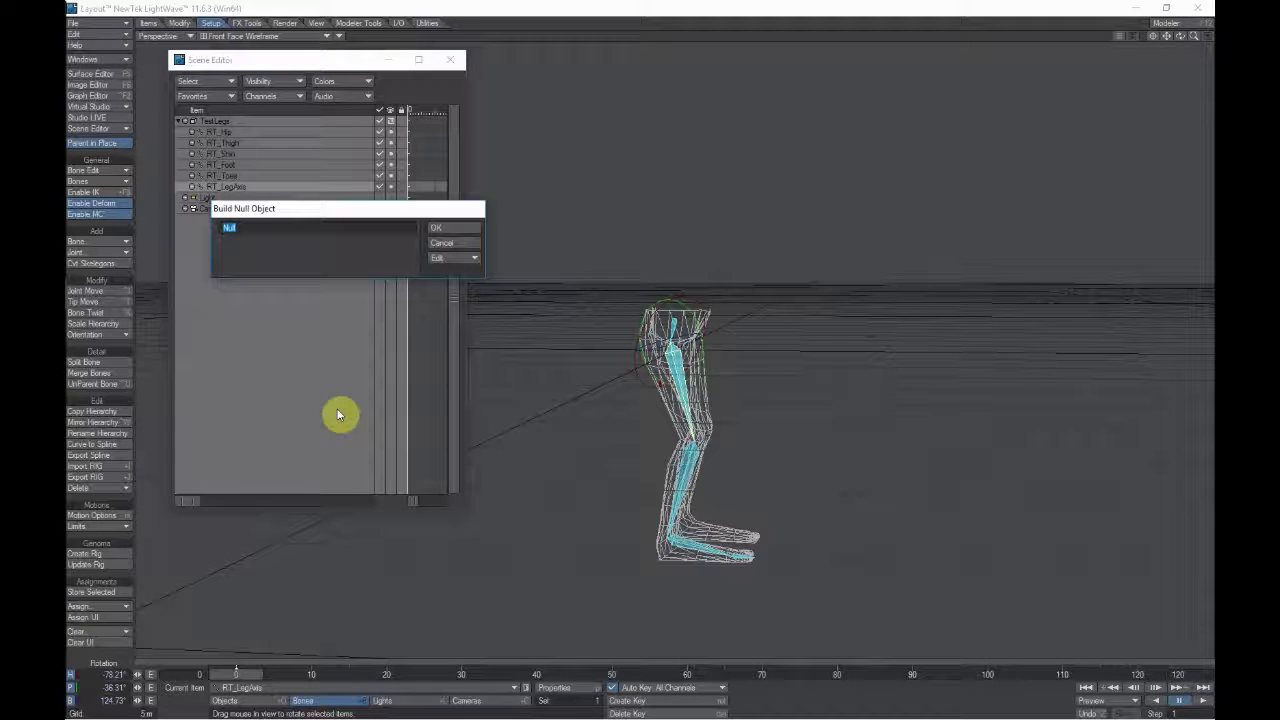
type("FootGoal")
key("Return")
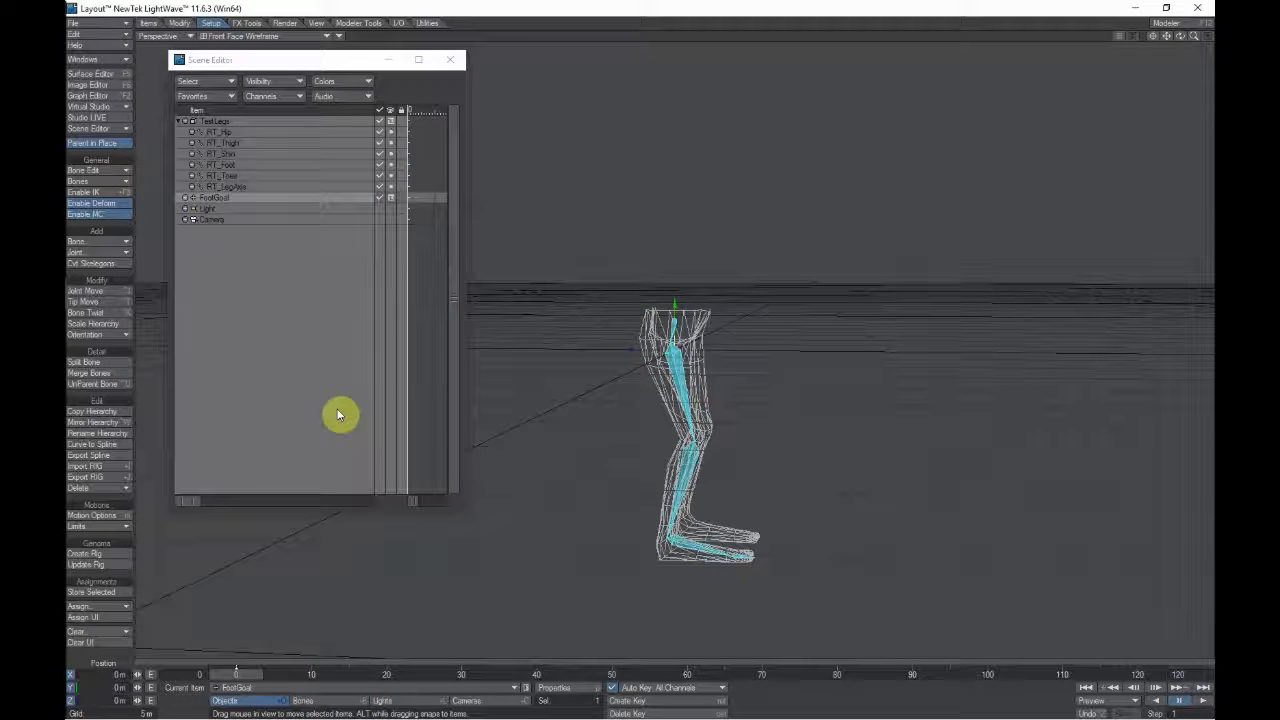
Step: Add a second null object named LegPole
key("ctrl+n")
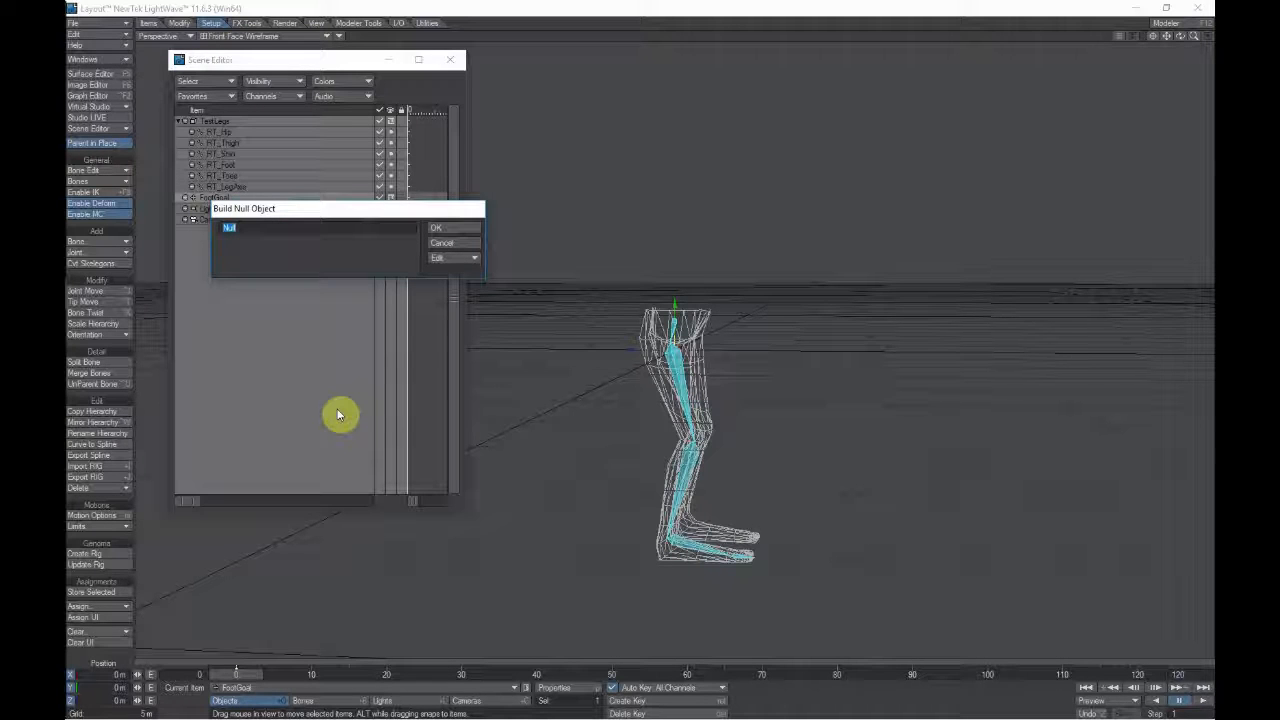
type("LegPol")
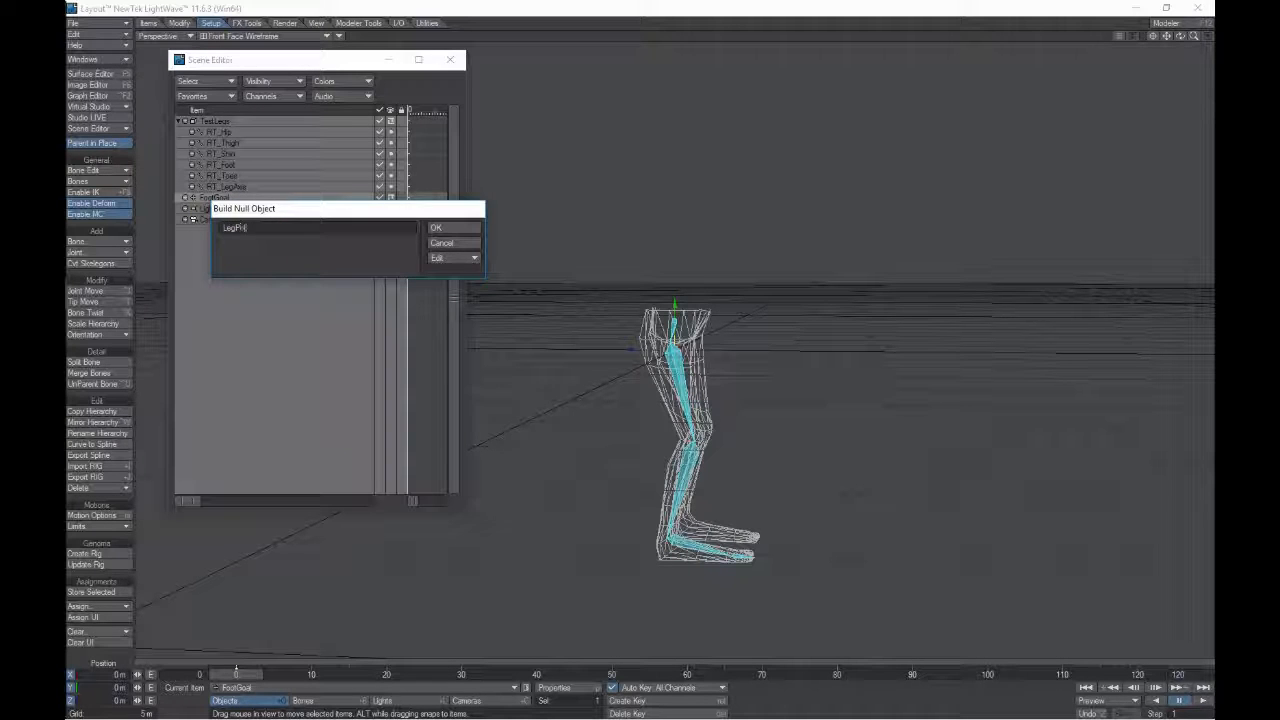
type("e")
key("Return")
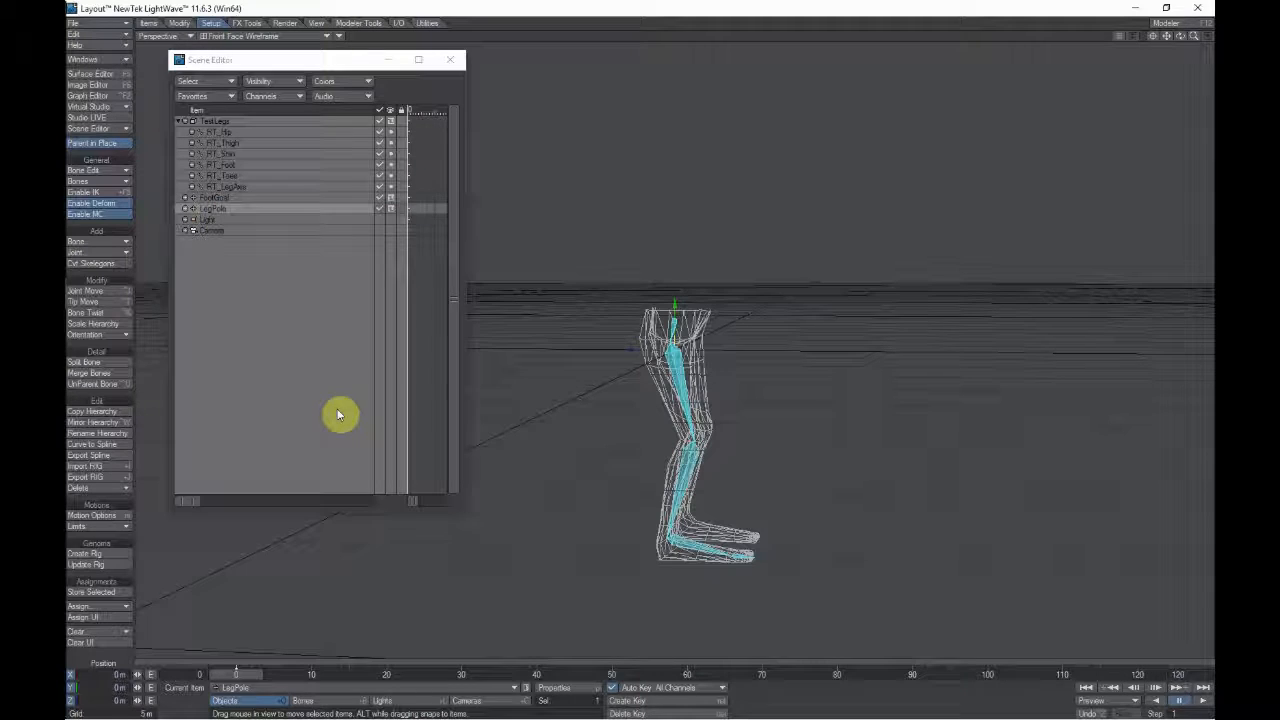
Step: Move the FootGoal null to the ankle joint, at about X -2.25 m, Y -9.15 m, Z 100 mm, using the Right view
left_click(234, 198)
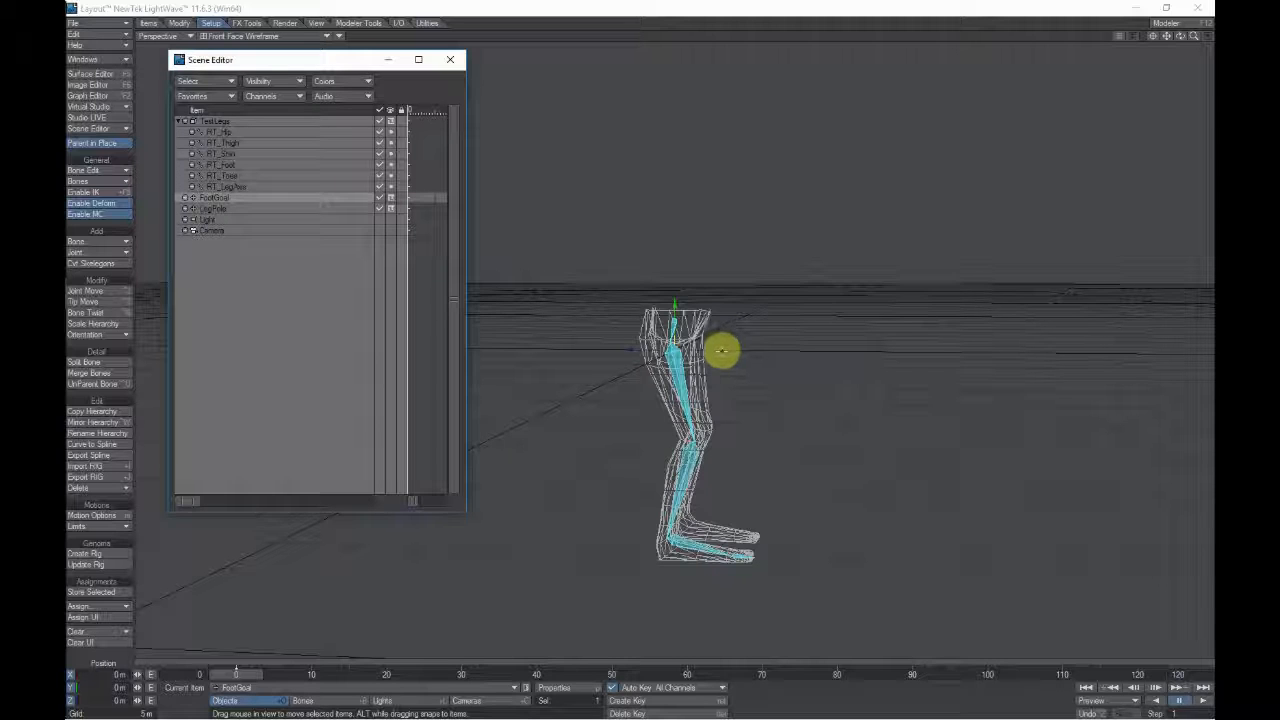
mouse_move(650, 363)
left_mouse_down()
mouse_move(730, 320)
mouse_move(651, 366)
mouse_move(709, 359)
mouse_move(629, 363)
mouse_move(709, 374)
mouse_move(606, 346)
mouse_move(650, 365)
left_mouse_up()
key("3")
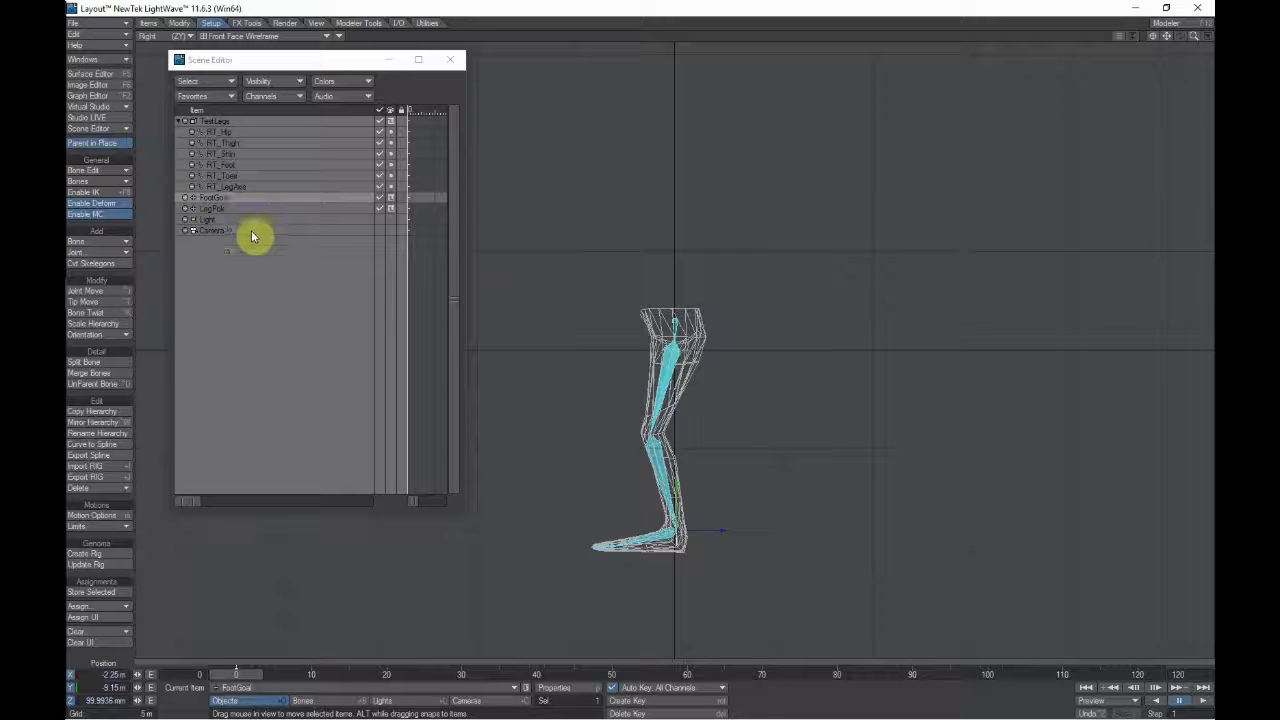
Step: Set FootGoal as the target item of the RT_LegAxis bone
left_click(249, 184)
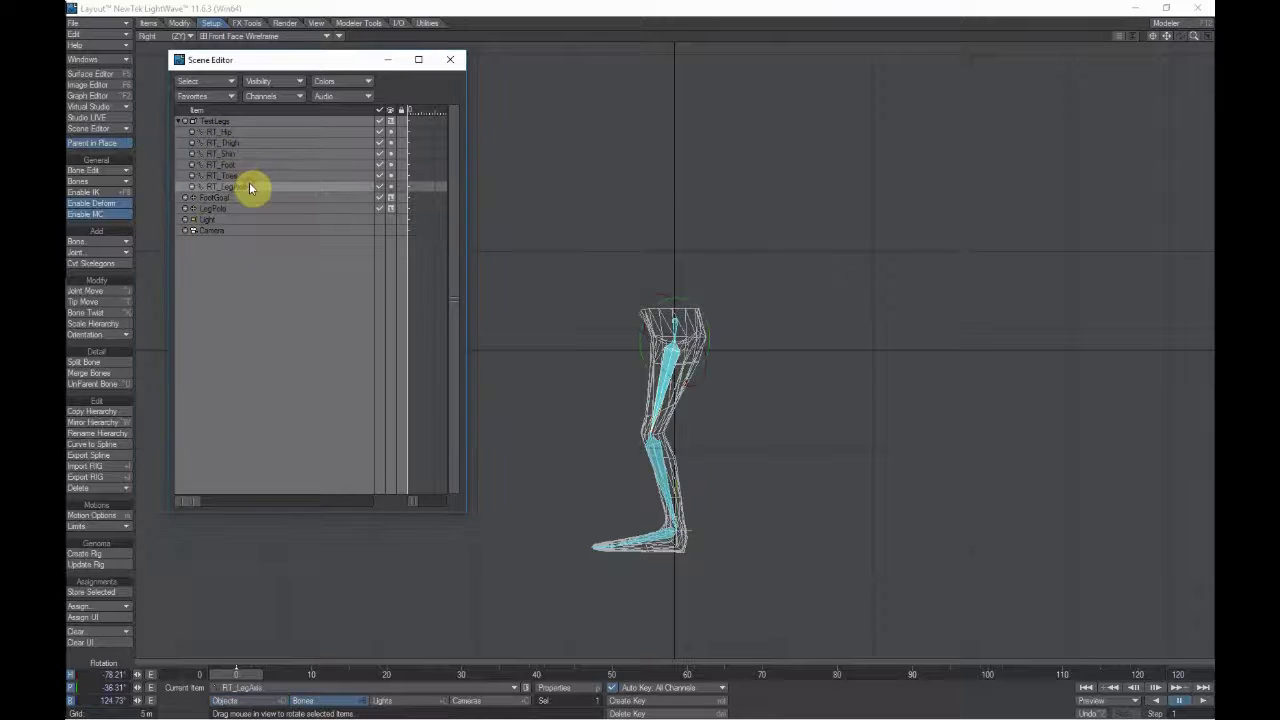
key("y")
key("m")
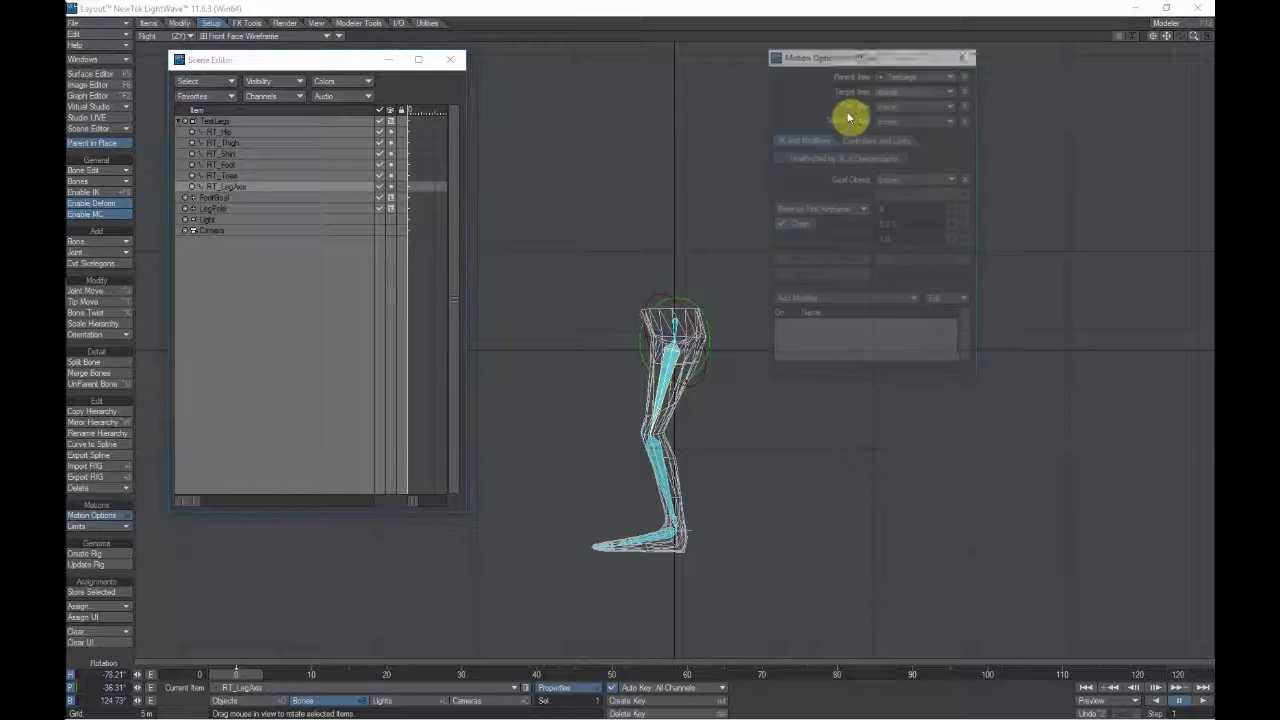
left_click(902, 90)
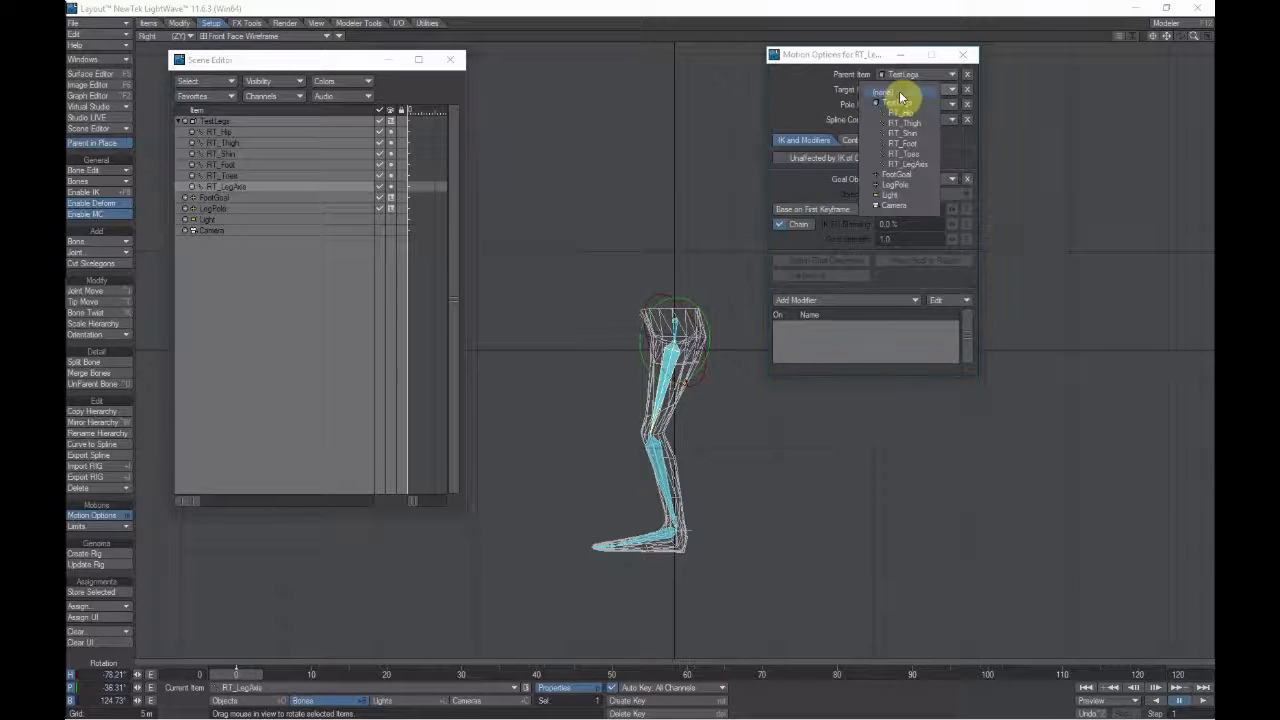
left_click(913, 176)
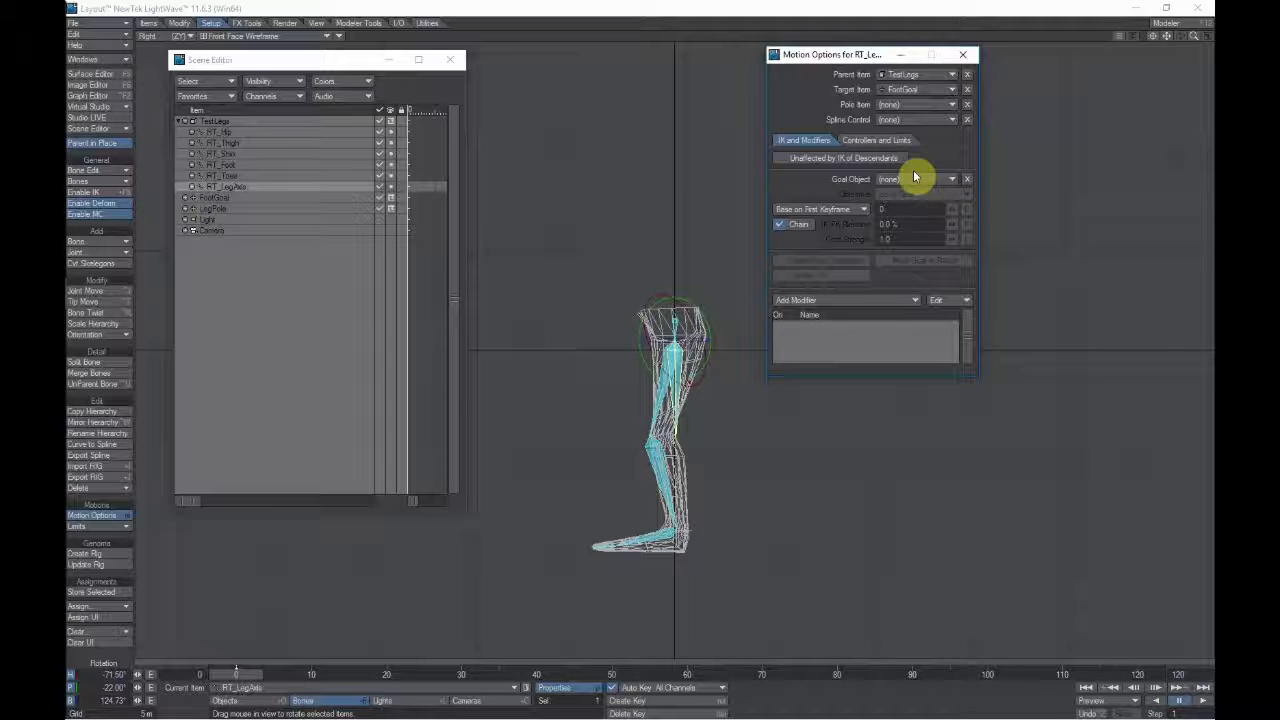
Step: Set the RT_LegAxis bone's strength to 0% and close the bone properties
key("p")
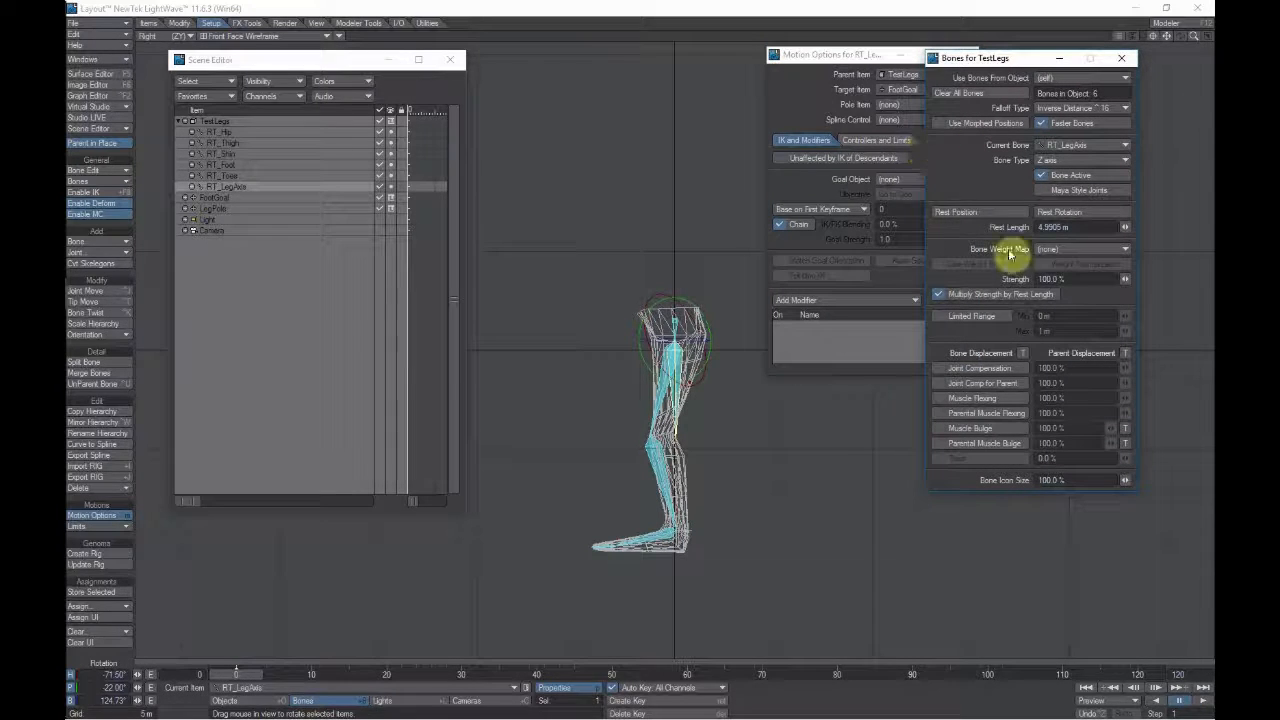
left_click(1055, 278)
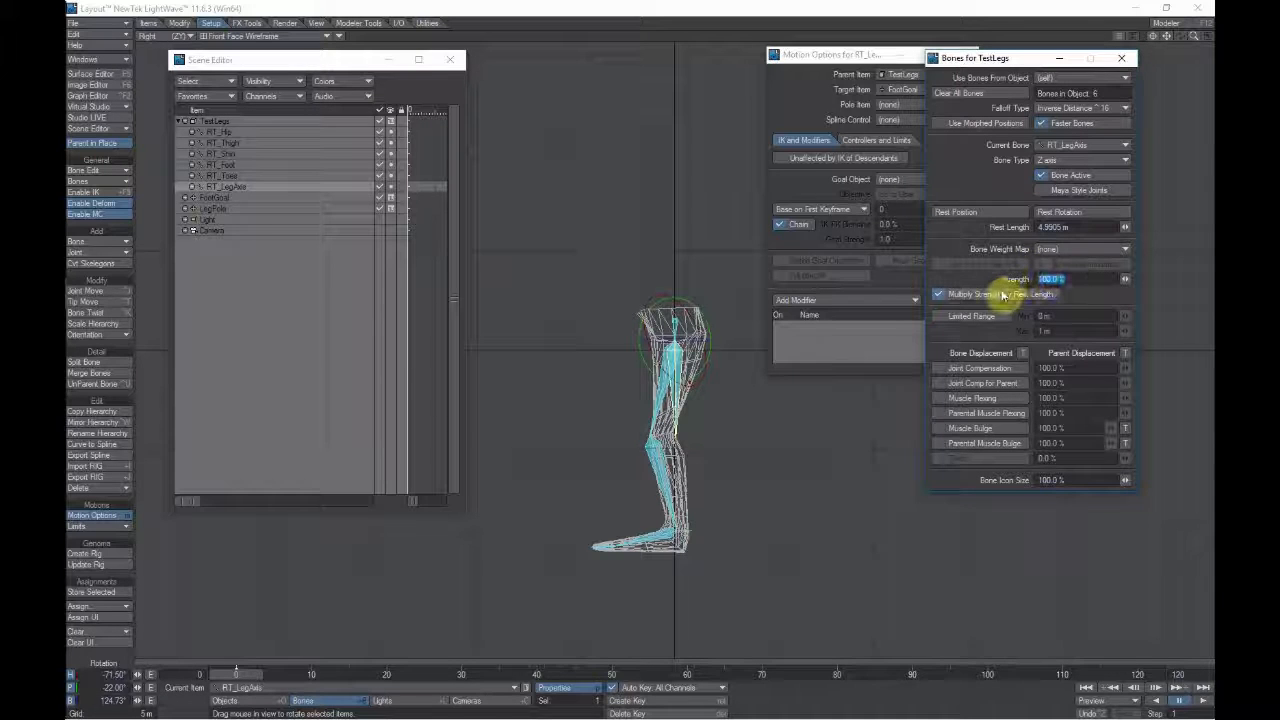
type("1")
key("Return")
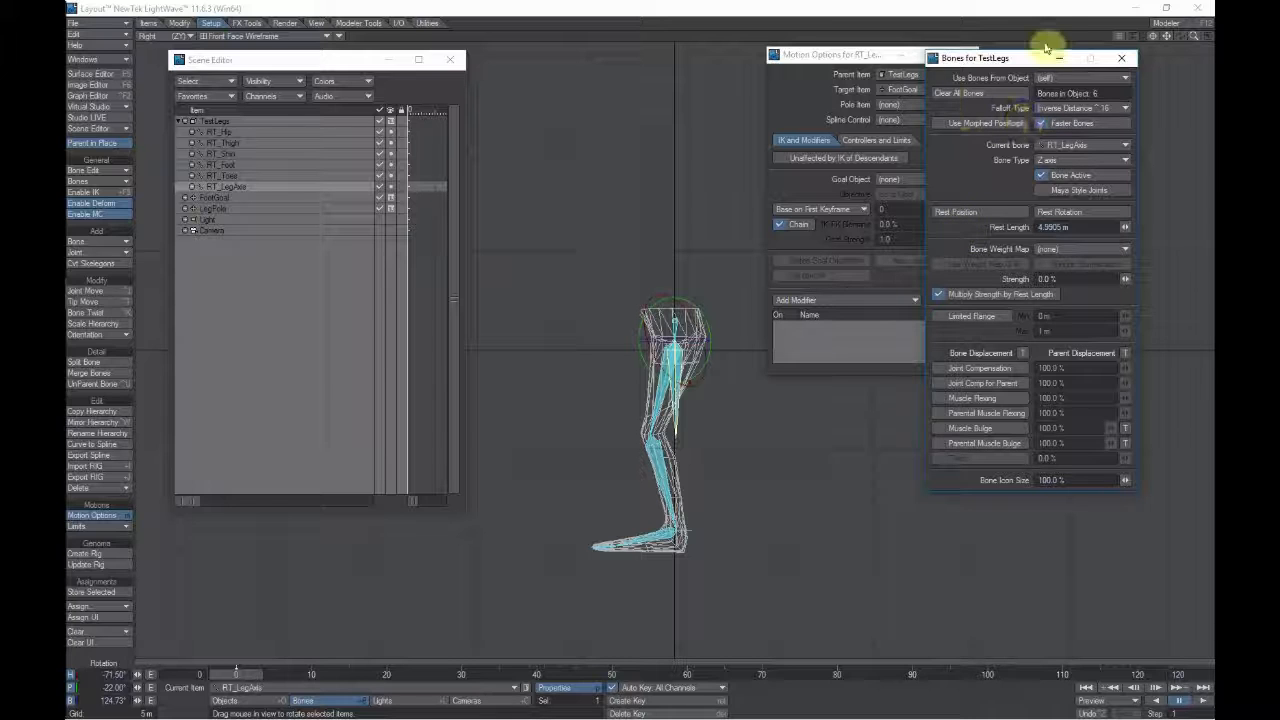
left_click(1121, 58)
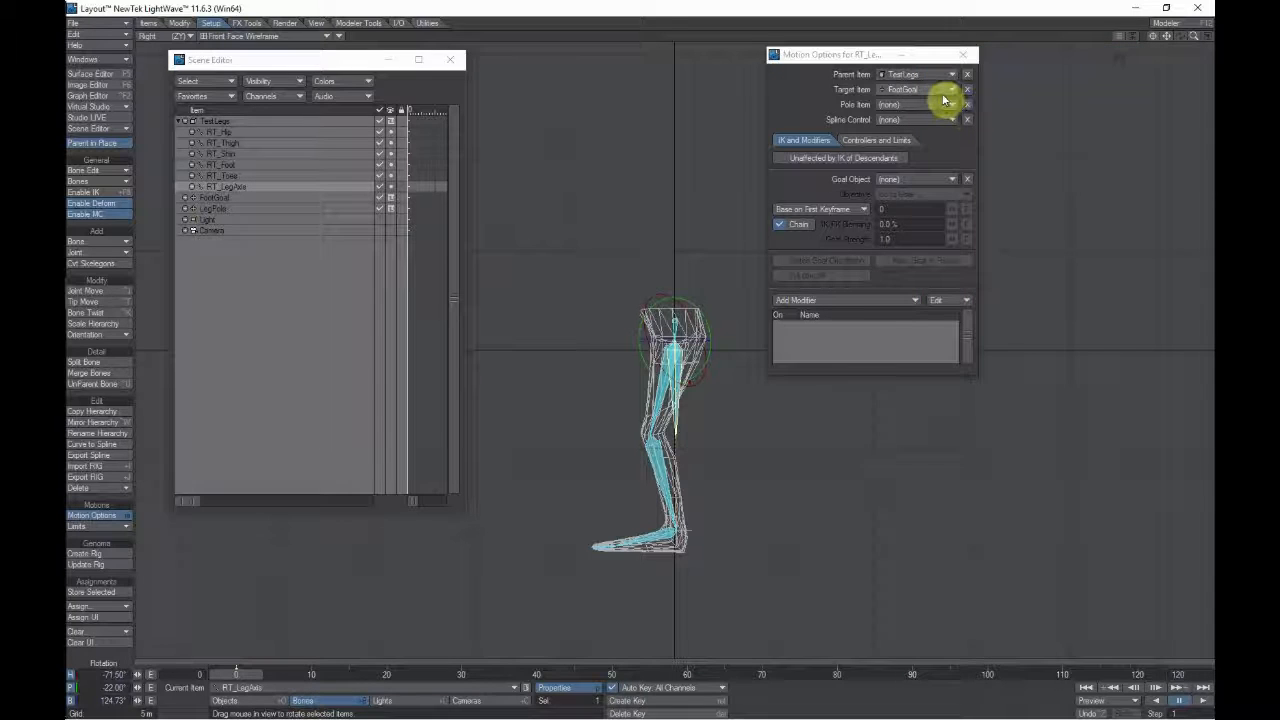
Step: Use RT_Shin as a temporary pole item to align RT_LegAxis, record the bone's pivot rotation, and remove the pole item
left_click(950, 105)
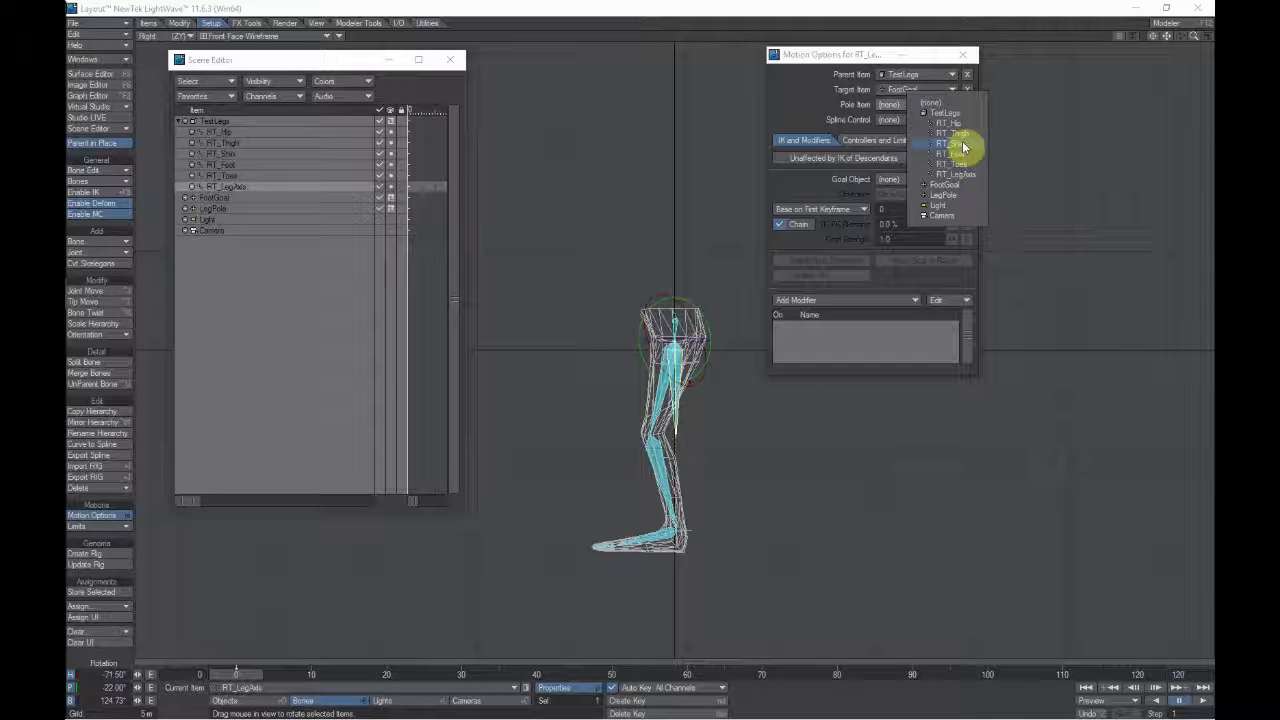
left_click(963, 146)
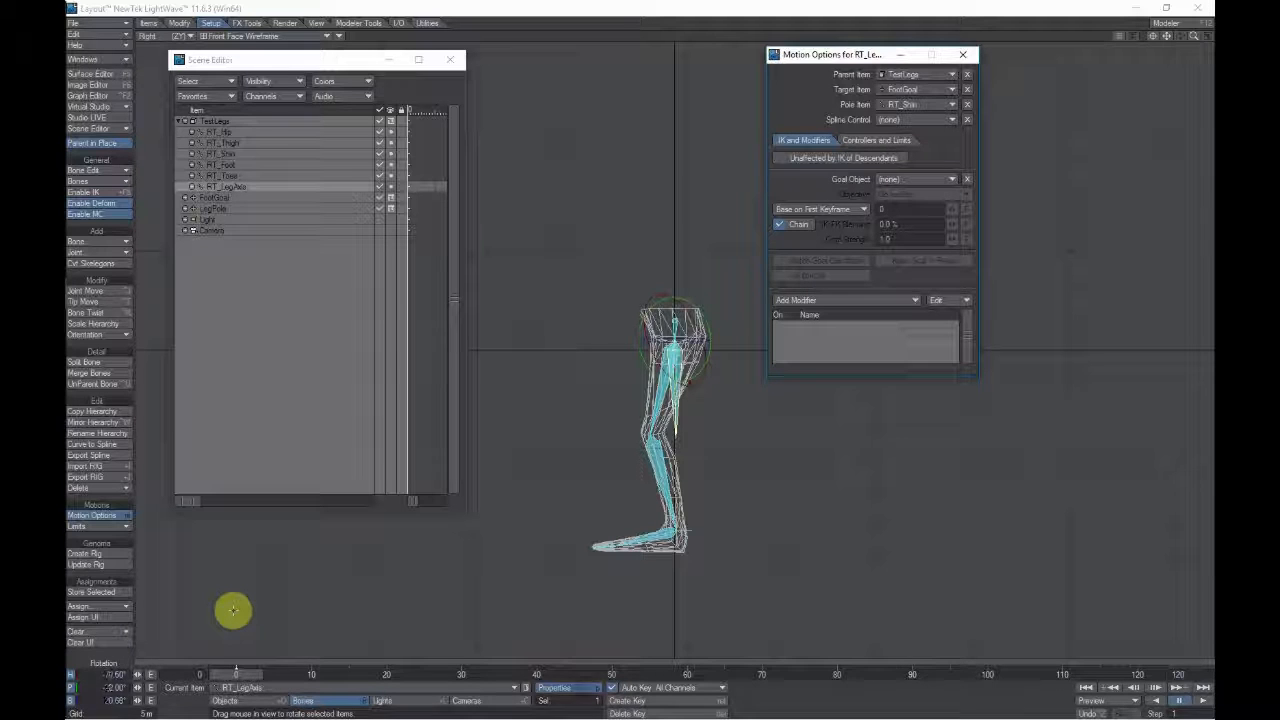
key("shift+p")
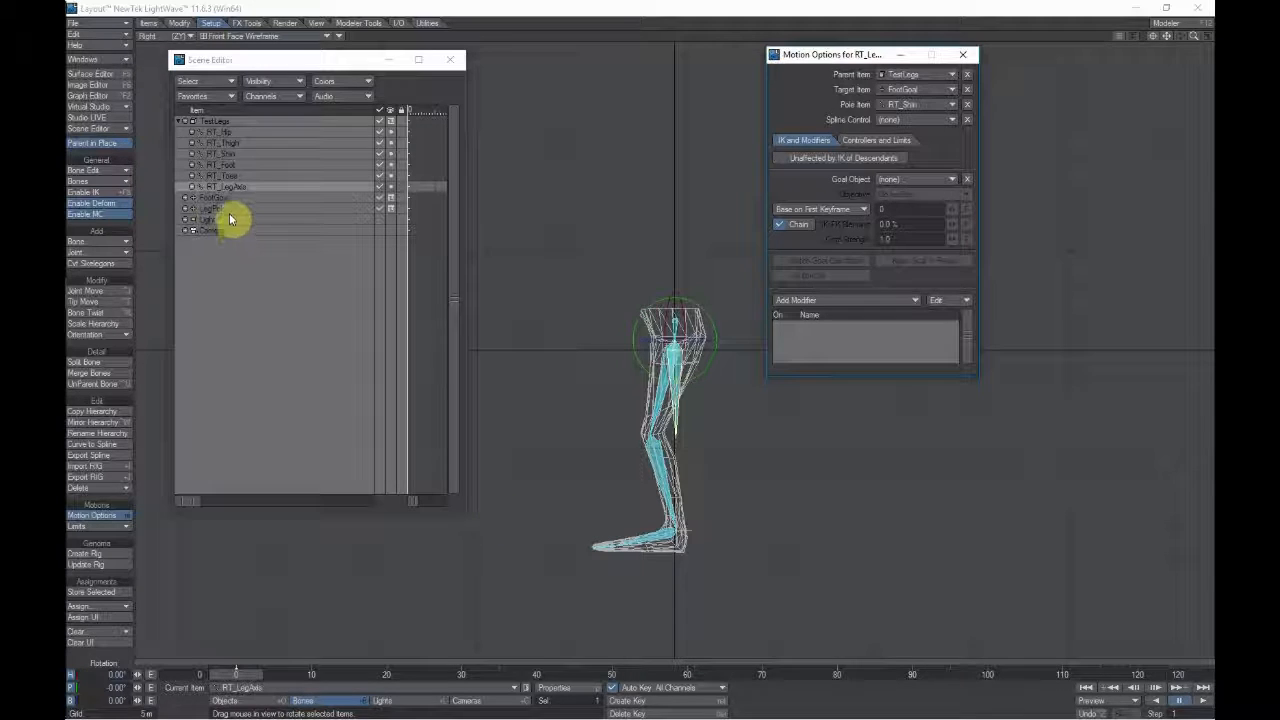
left_click(967, 106)
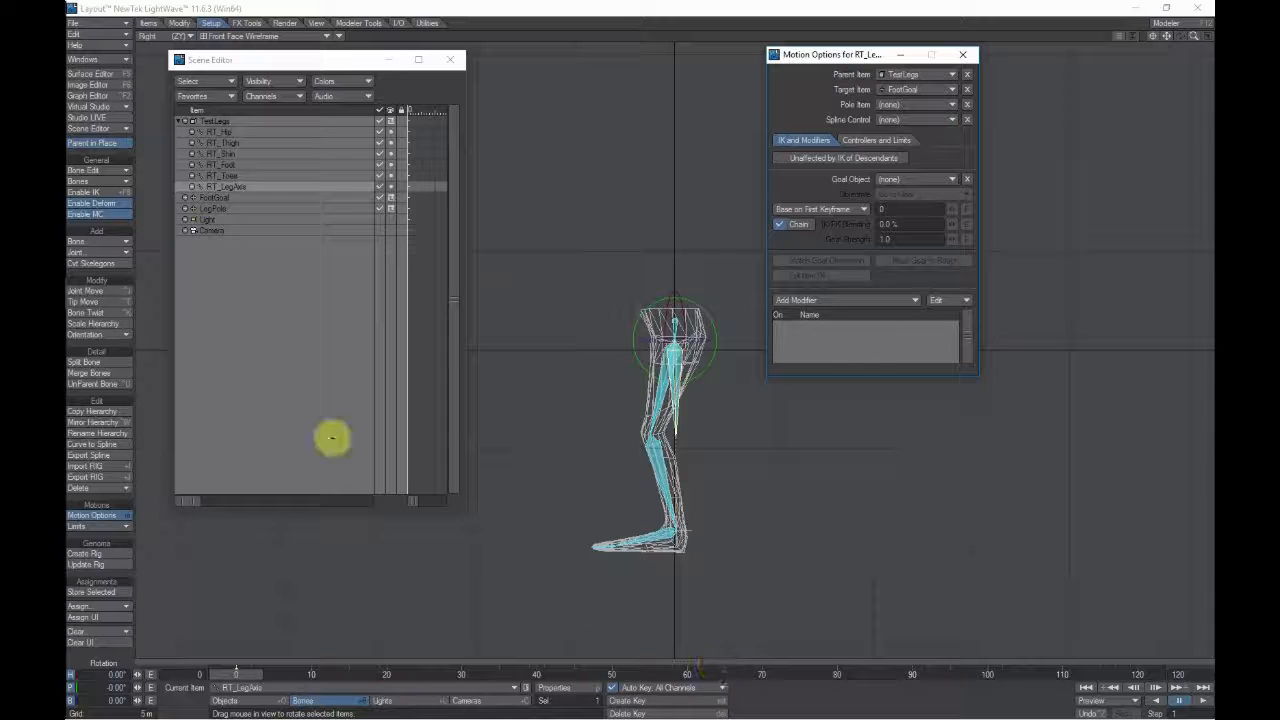
Step: Parent the LegPole null to the RT_LegAxis bone
left_click(229, 208)
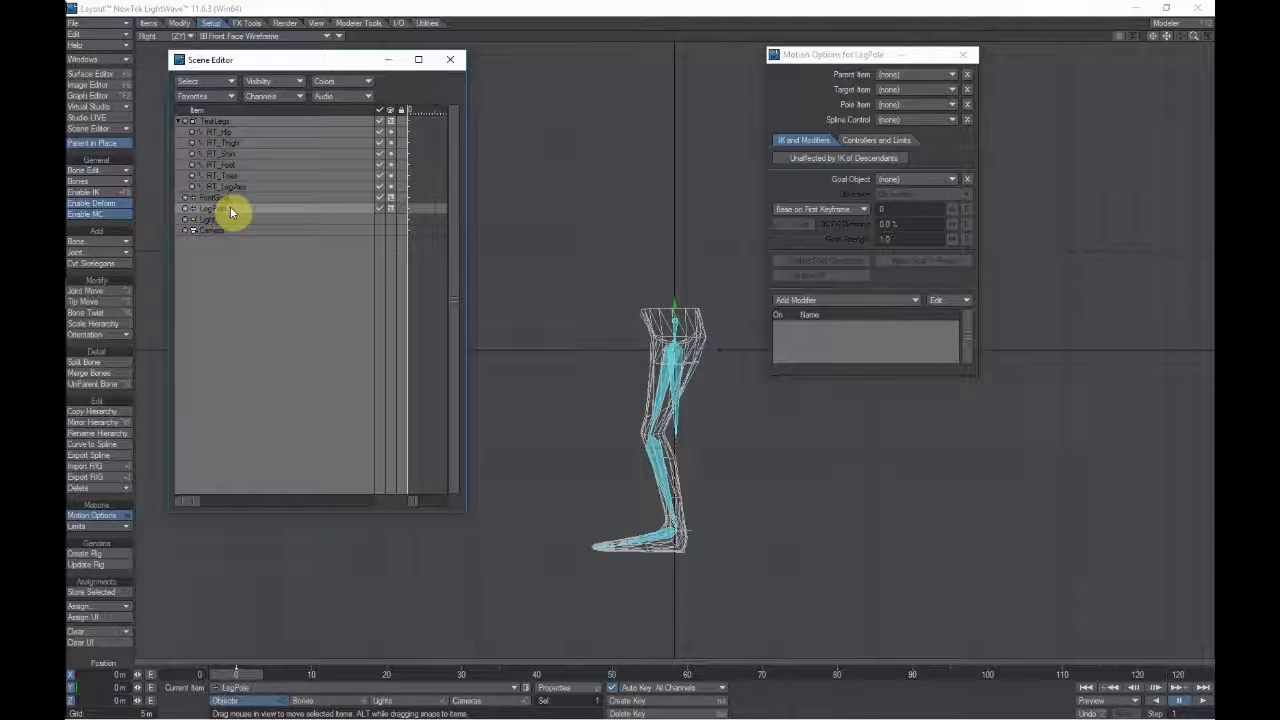
left_click_drag(230, 209, 248, 192)
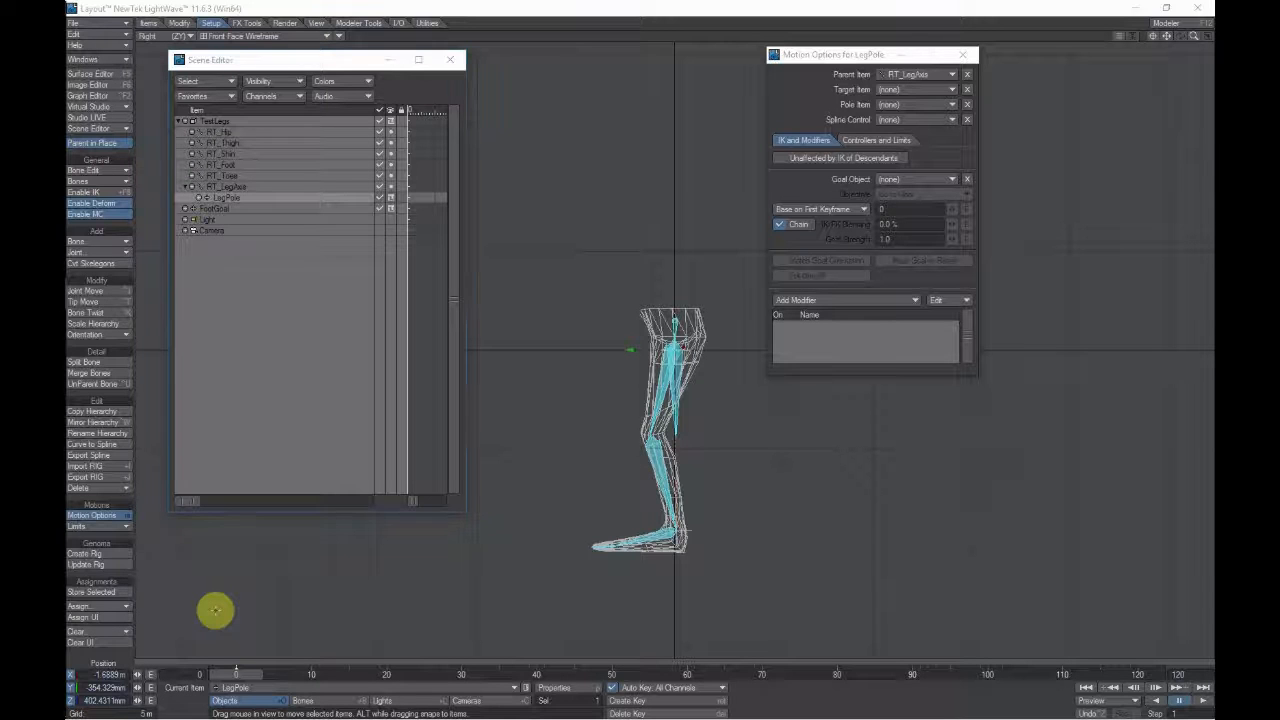
key("r")
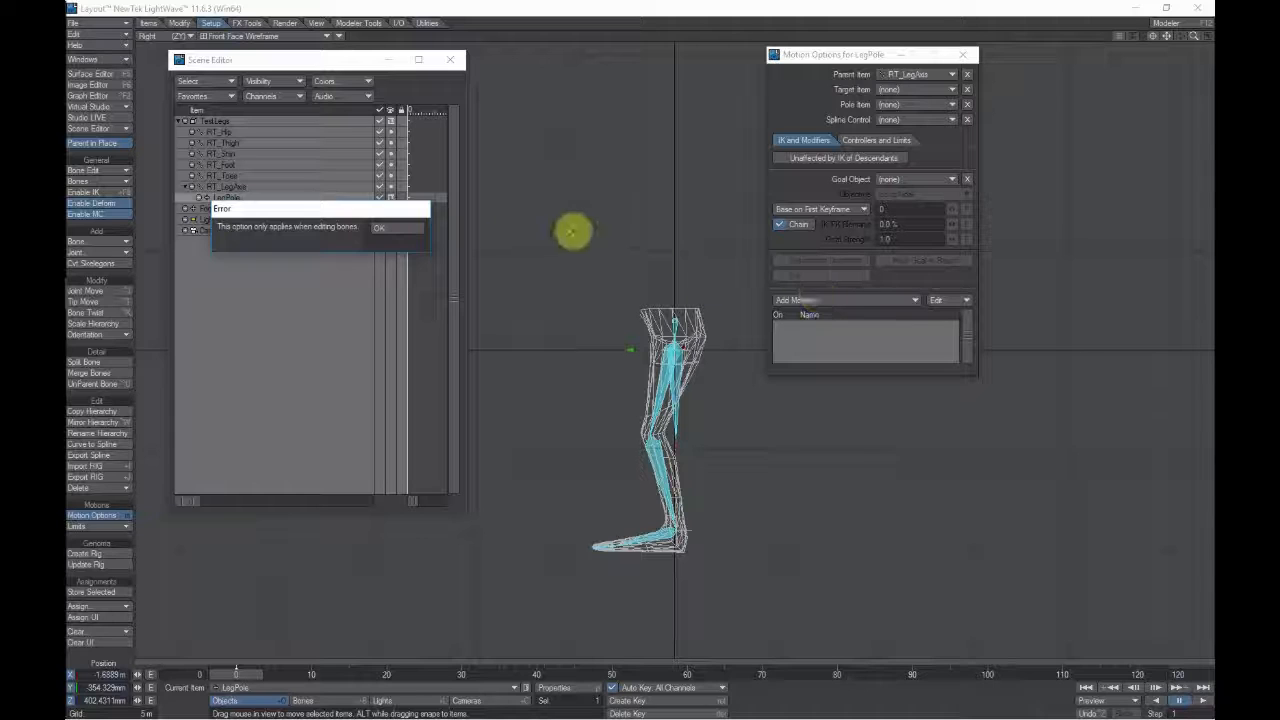
left_click(390, 232)
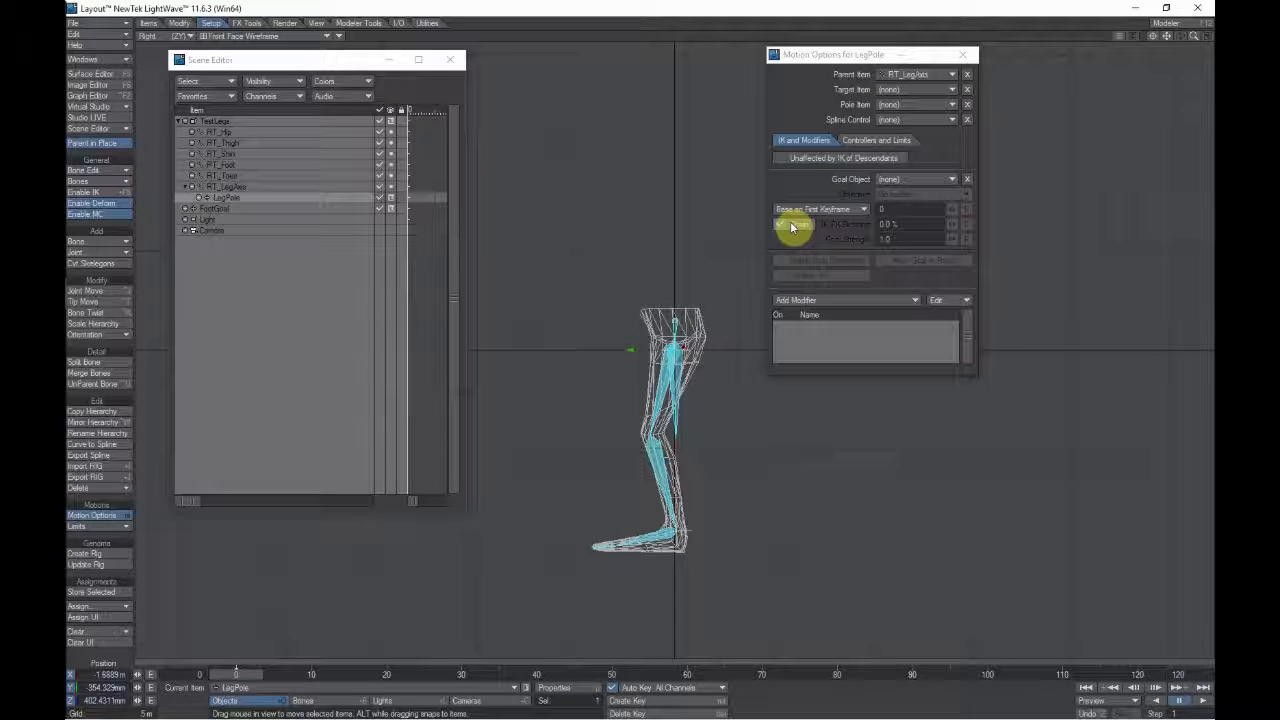
Step: Set the LegPole null's heading, pitch and bank rotation to 0
key("y")
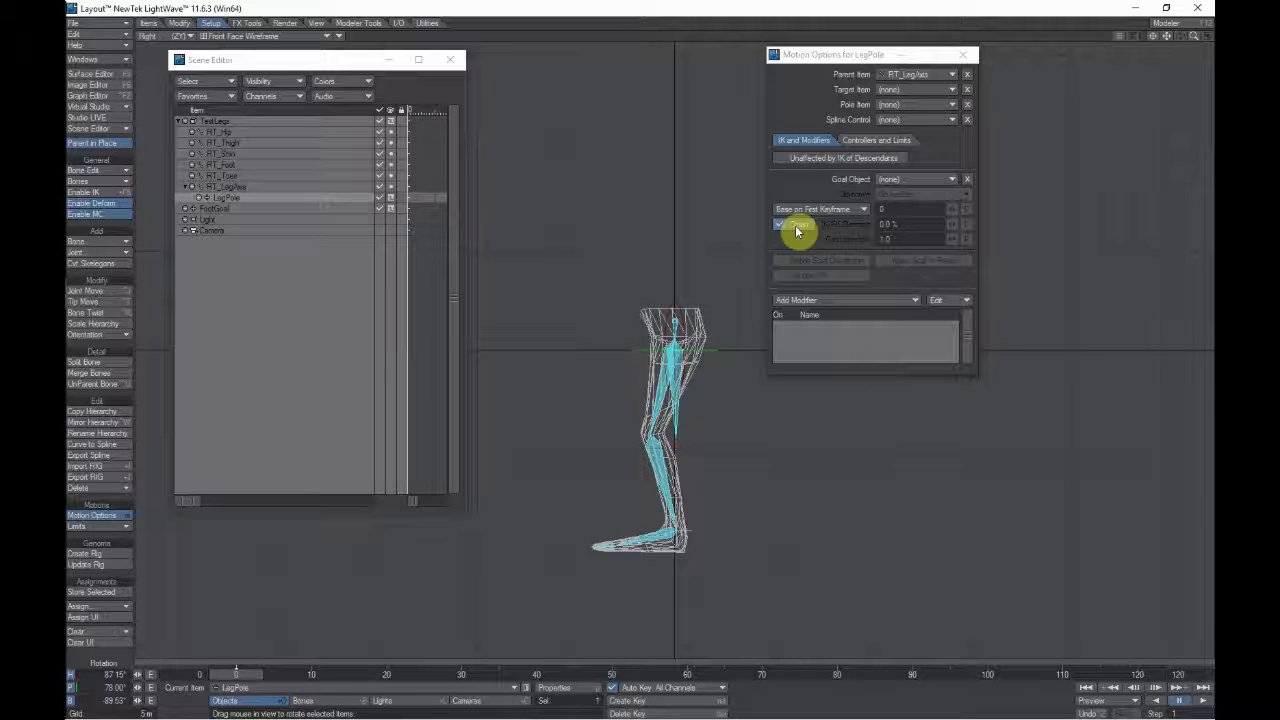
type("n0")
key("Tab")
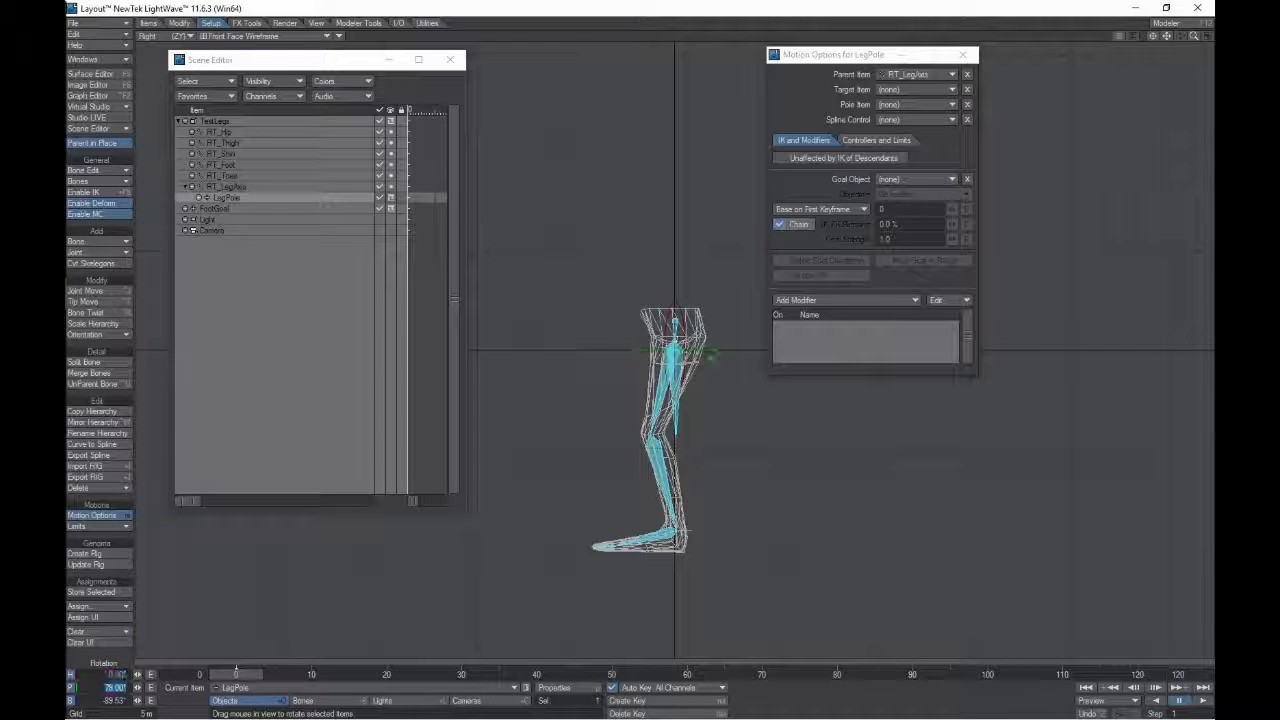
type("0")
key("Tab")
type("0")
key("Return")
Step: Set the LegPole null's X, Y and Z position to 0
key("t")
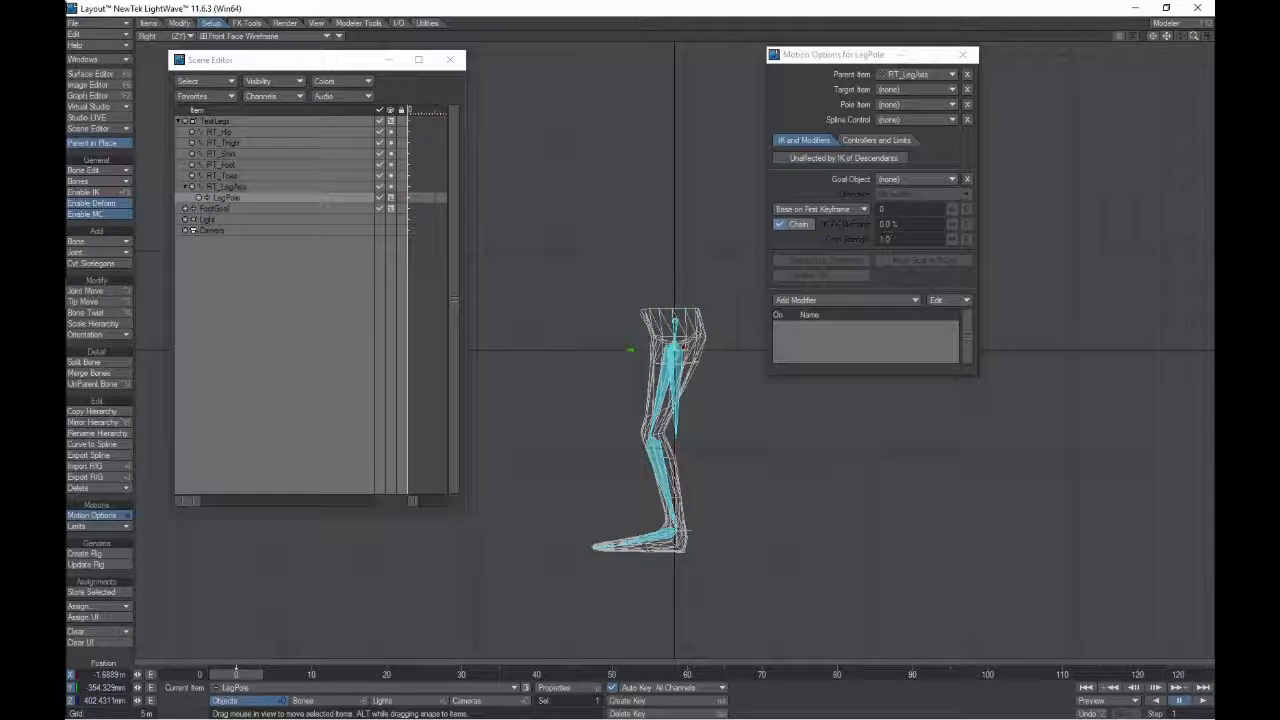
type("n0")
key("Tab")
type("0")
key("Tab")
type("0")
key("Return")
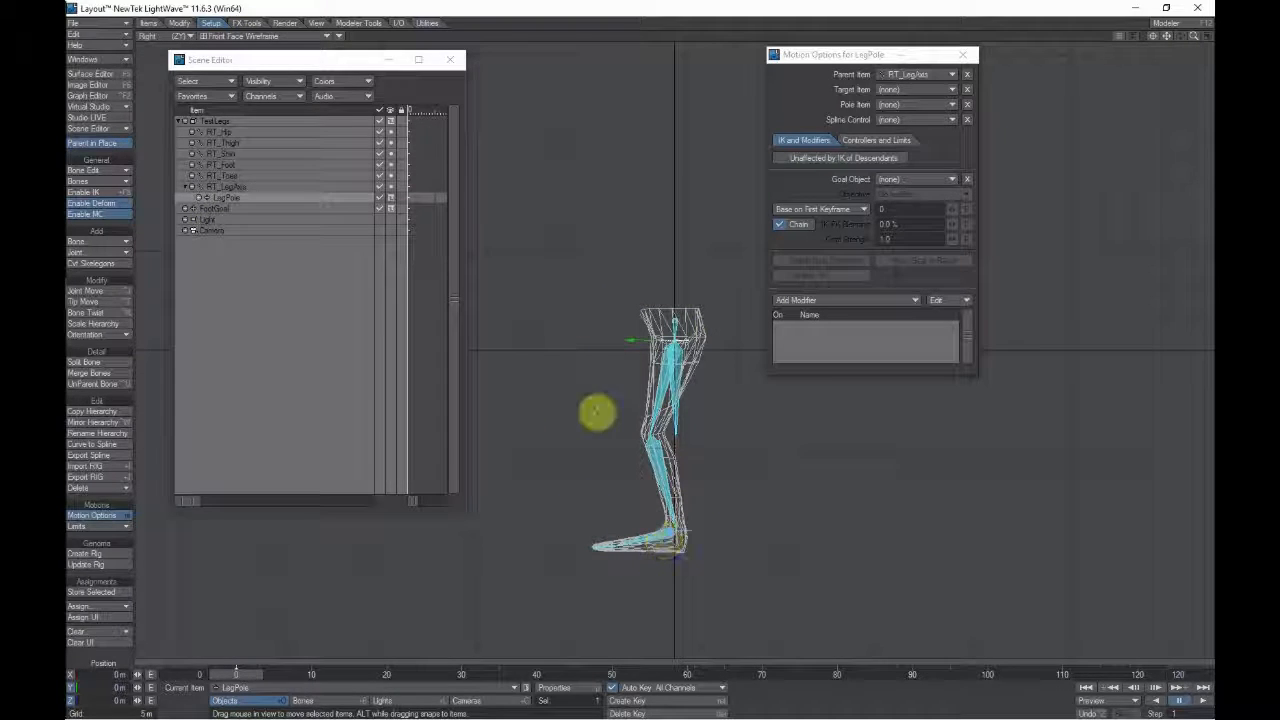
Step: Move the LegPole null out in front of the leg, to about Y 8.55 m, Z -264 mm, and check it in perspective
left_click_drag(650, 365, 510, 333)
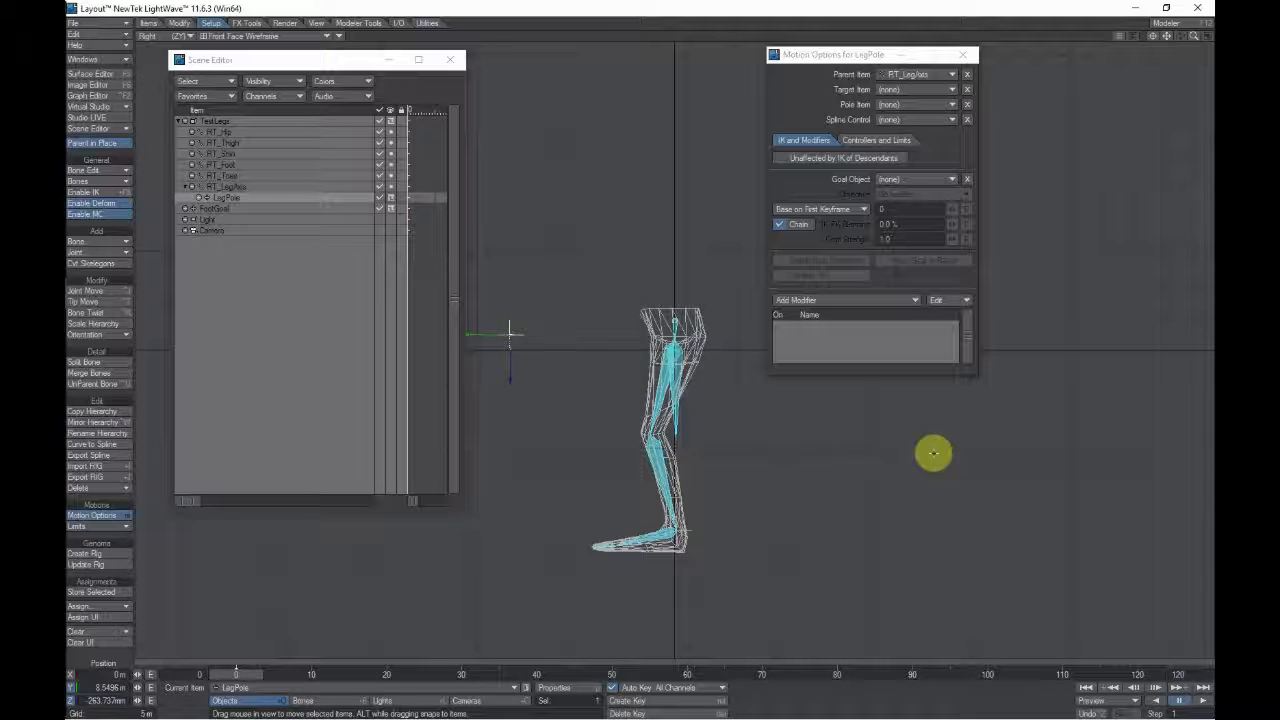
key("4")
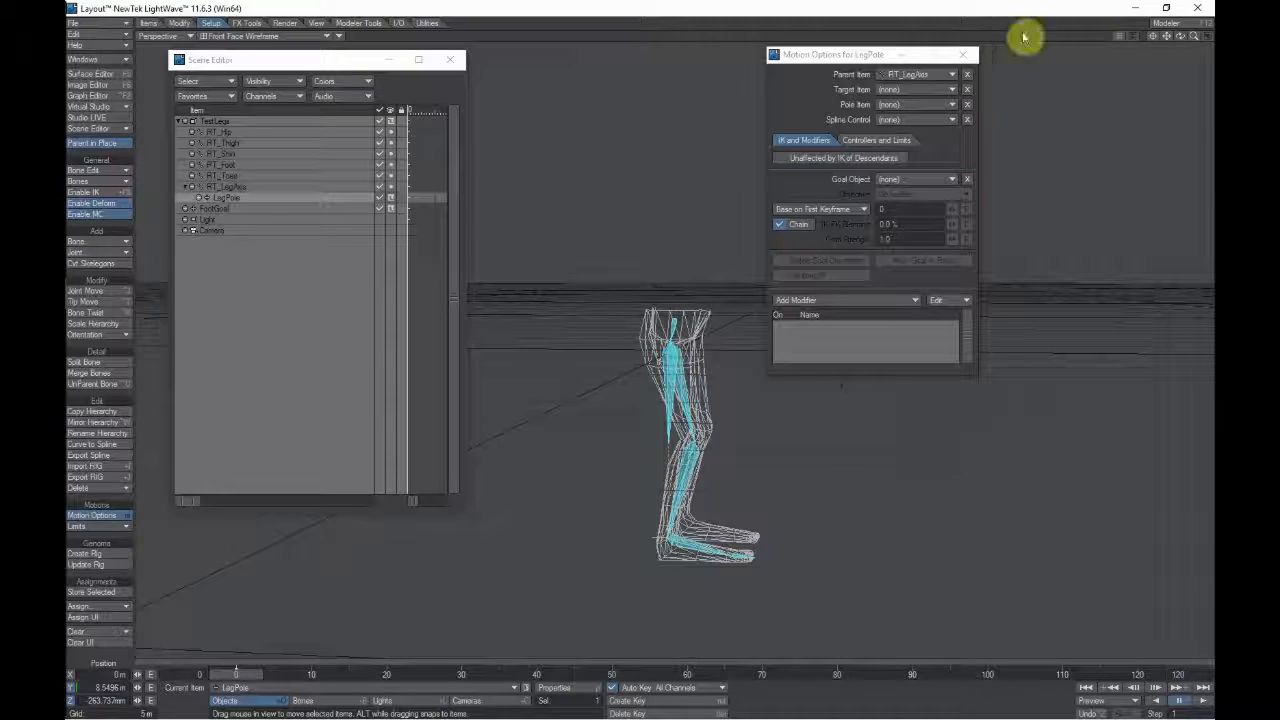
left_click_drag(1180, 37, 650, 365)
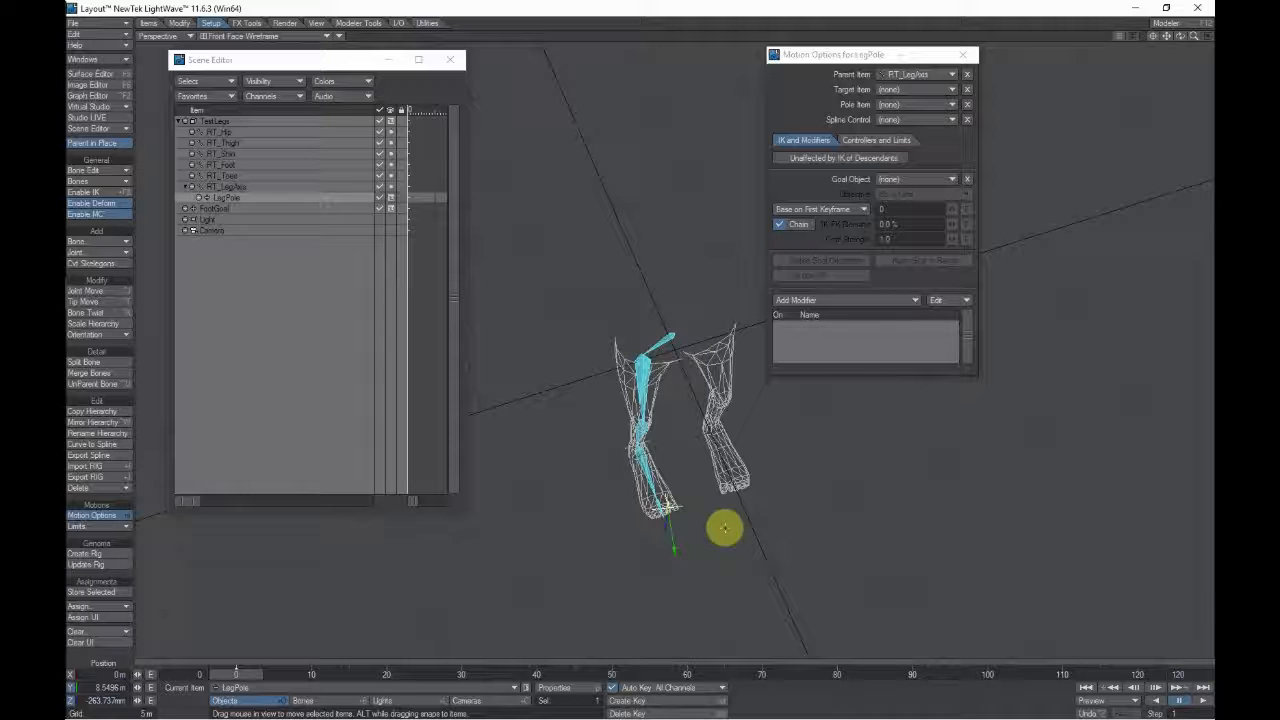
key("3")
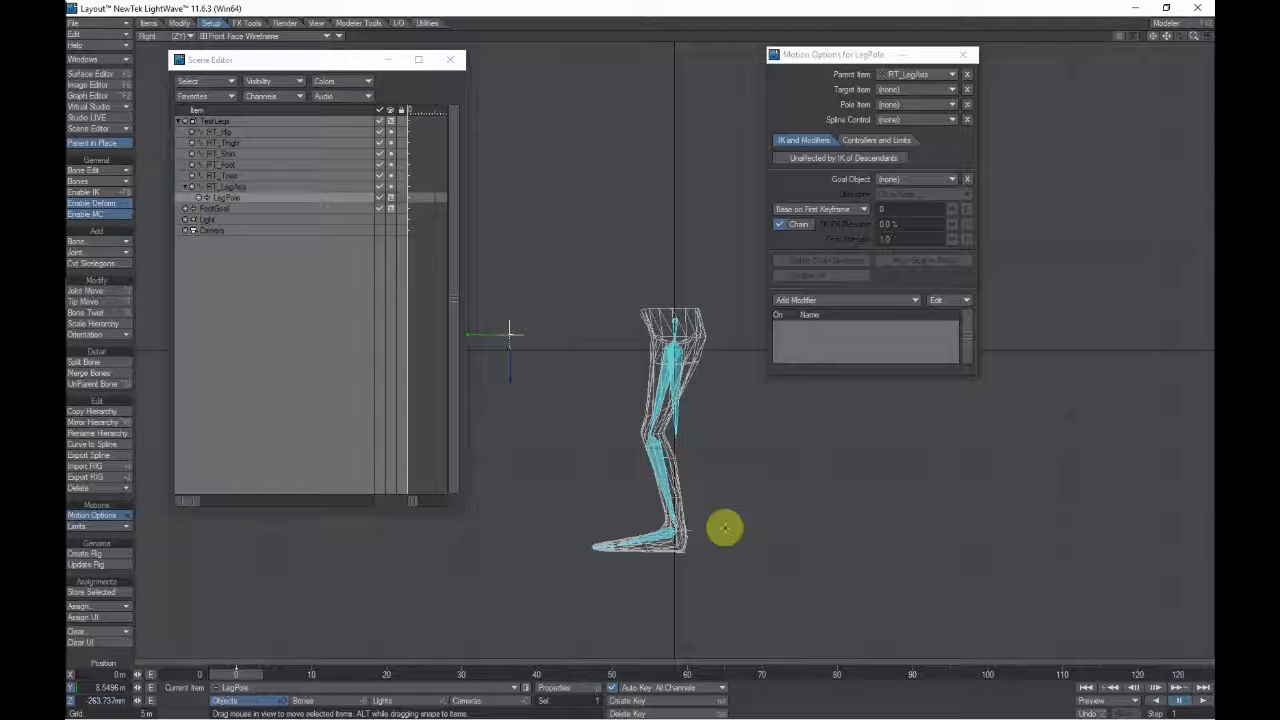
Step: Create a keyframe for the LegPole null and clear its parent item
key("Return")
key("Return")
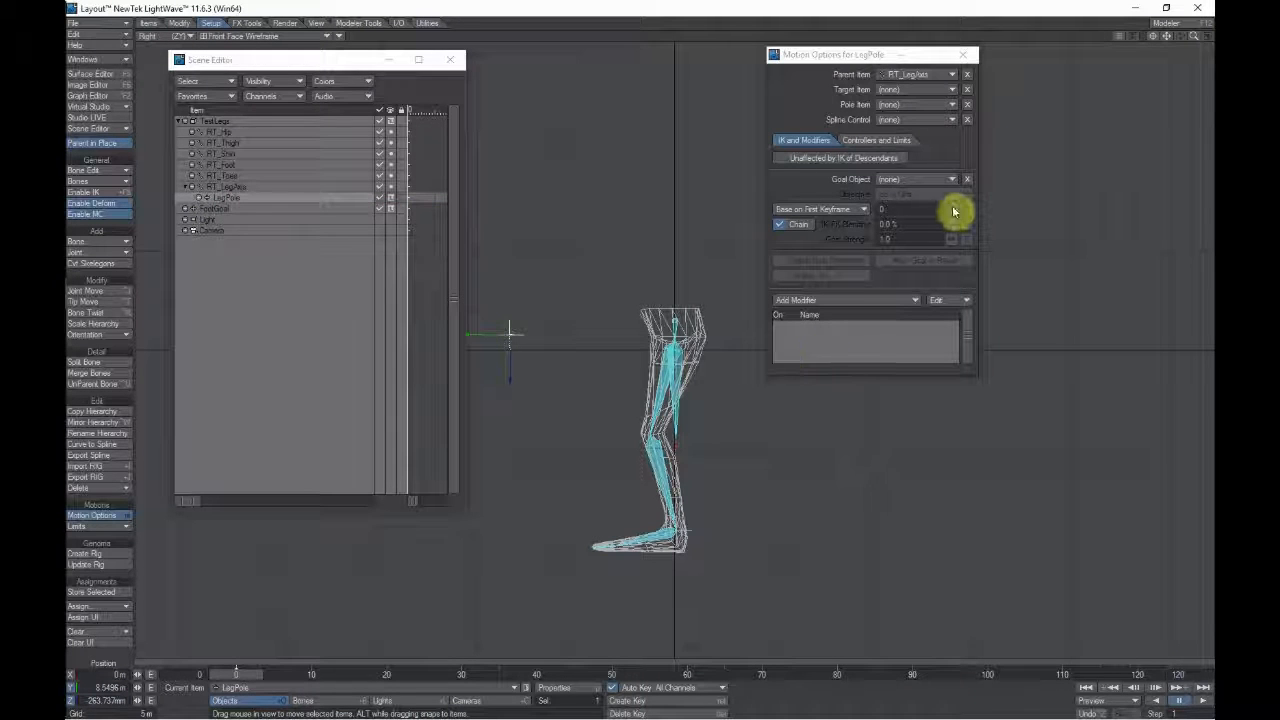
left_click(967, 74)
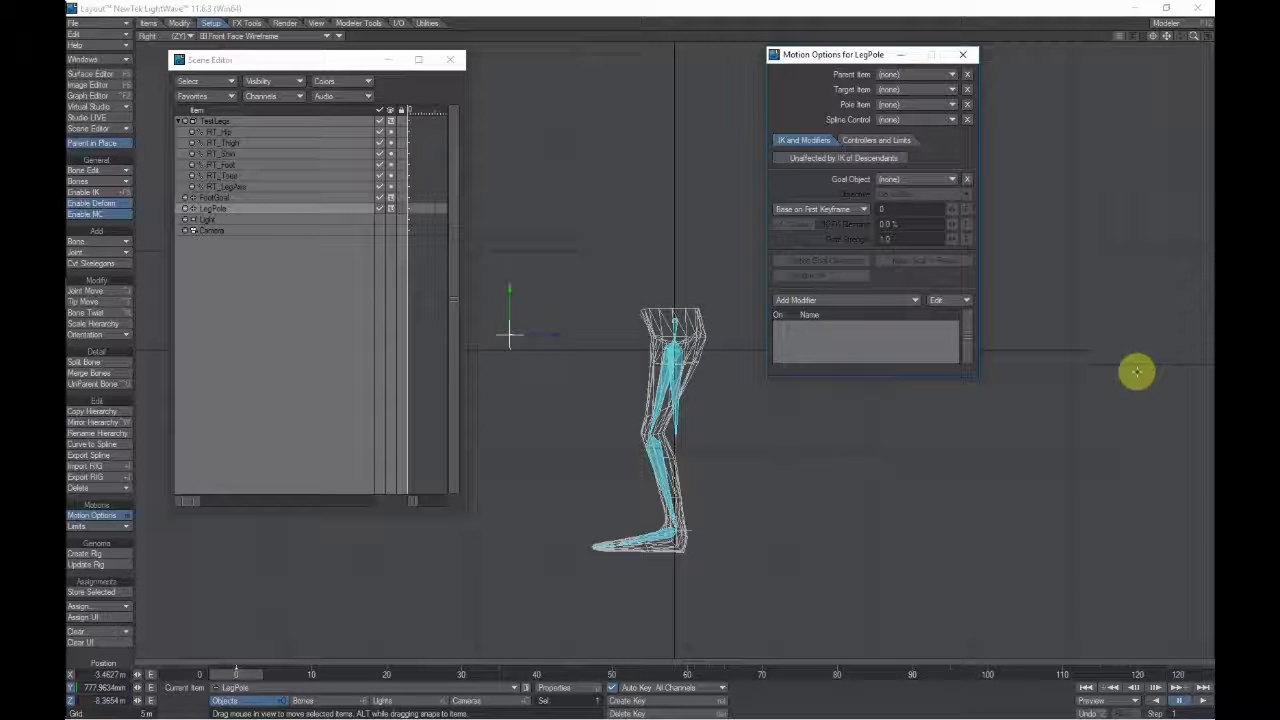
Step: Set LegPole as the pole item of the RT_Thigh, RT_Shin, RT_Foot and RT_Toes bones together
left_click(270, 142)
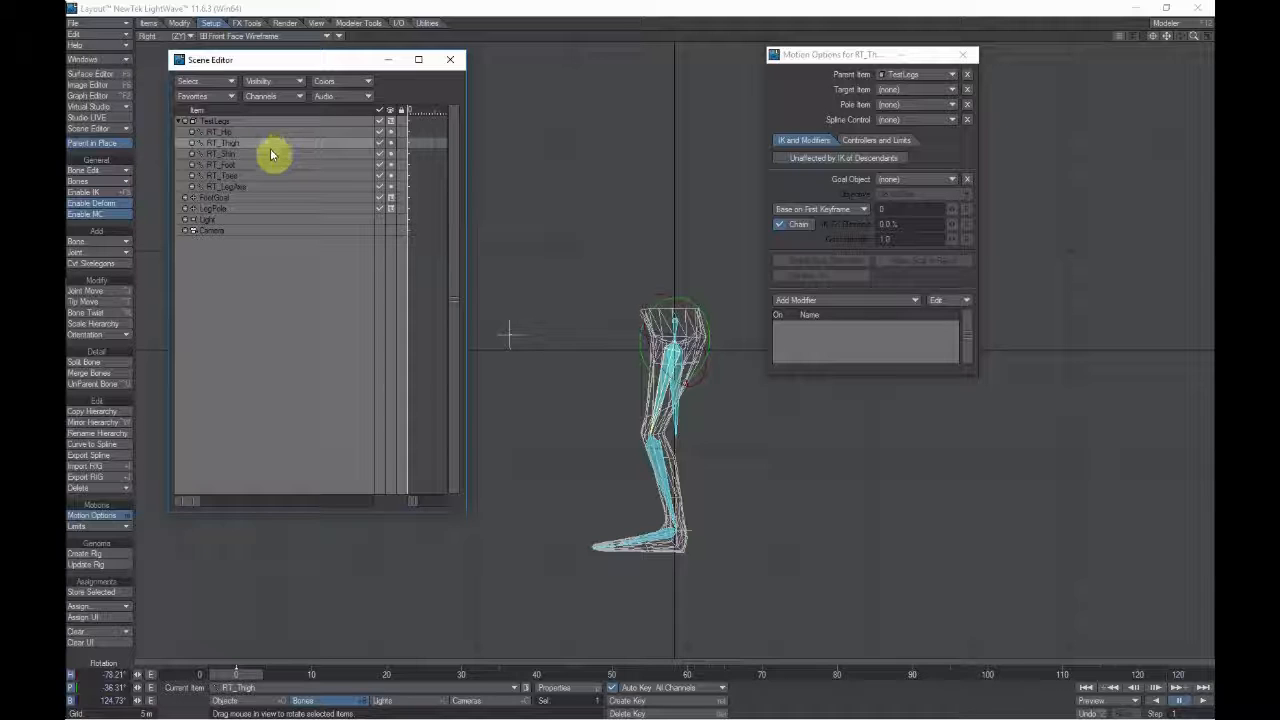
left_click(268, 161, "ctrl")
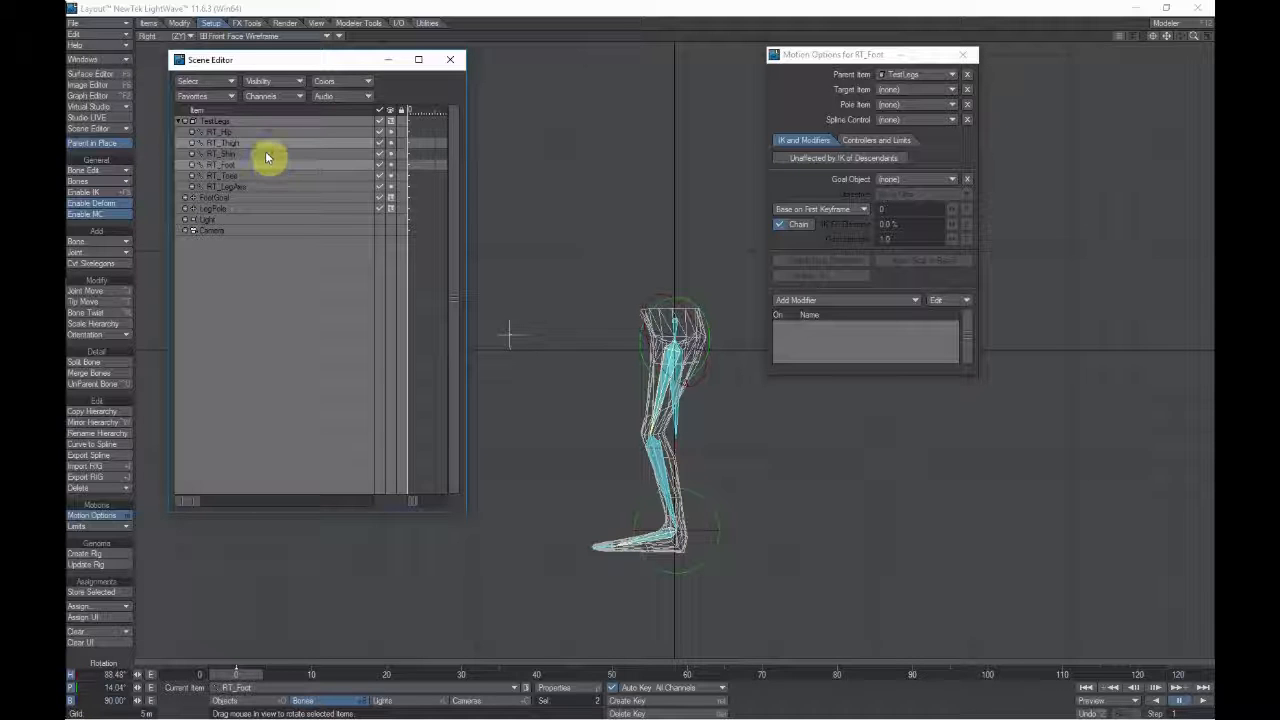
left_click(265, 152, "ctrl")
left_click(268, 176, "ctrl")
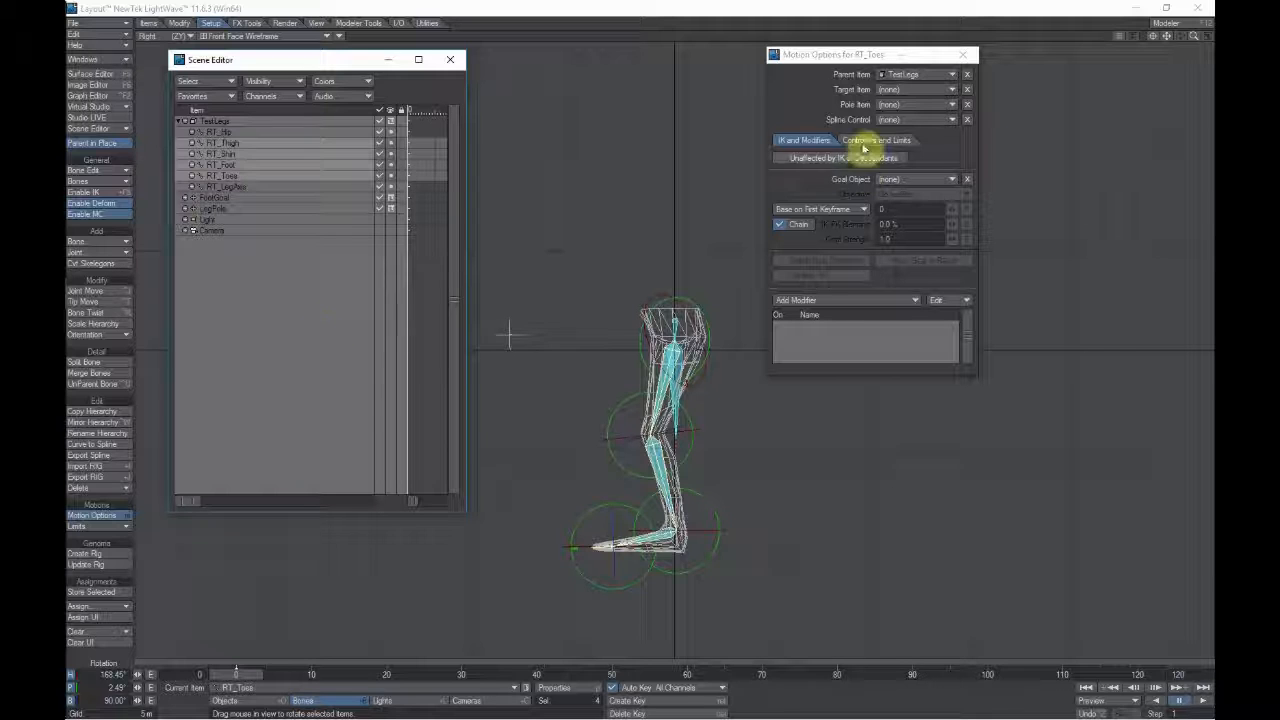
left_click(908, 105)
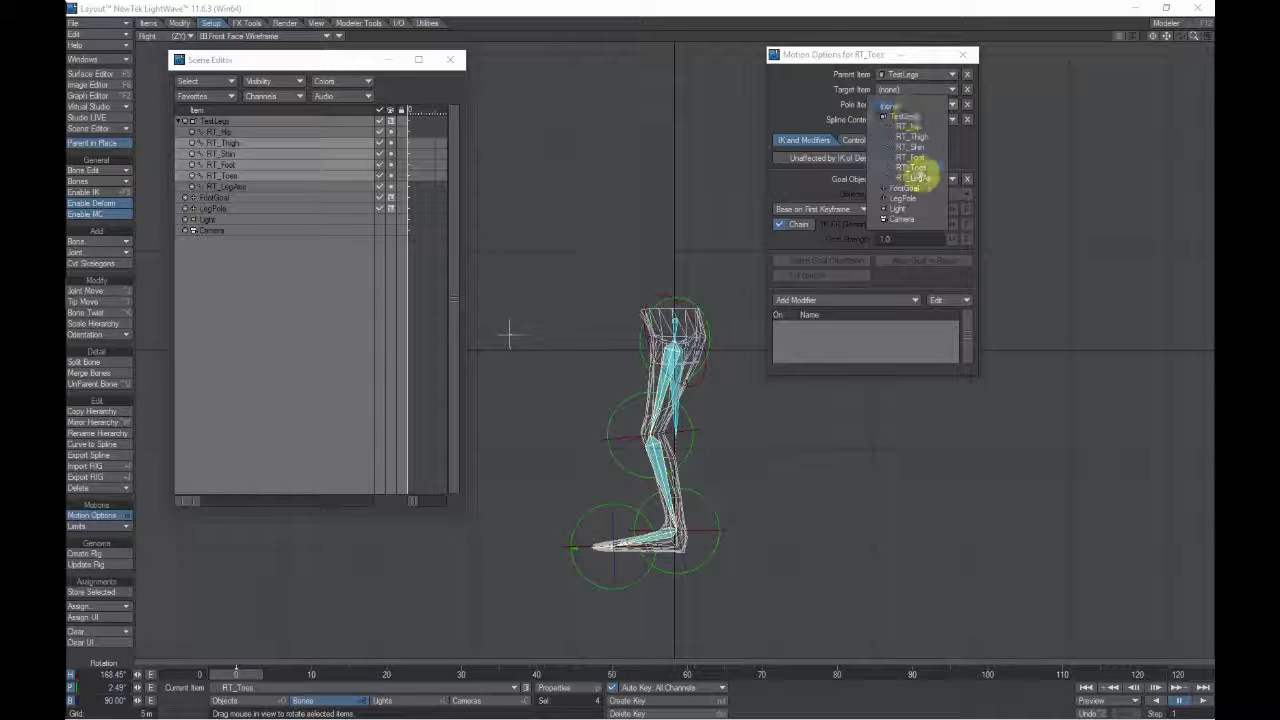
left_click(903, 198)
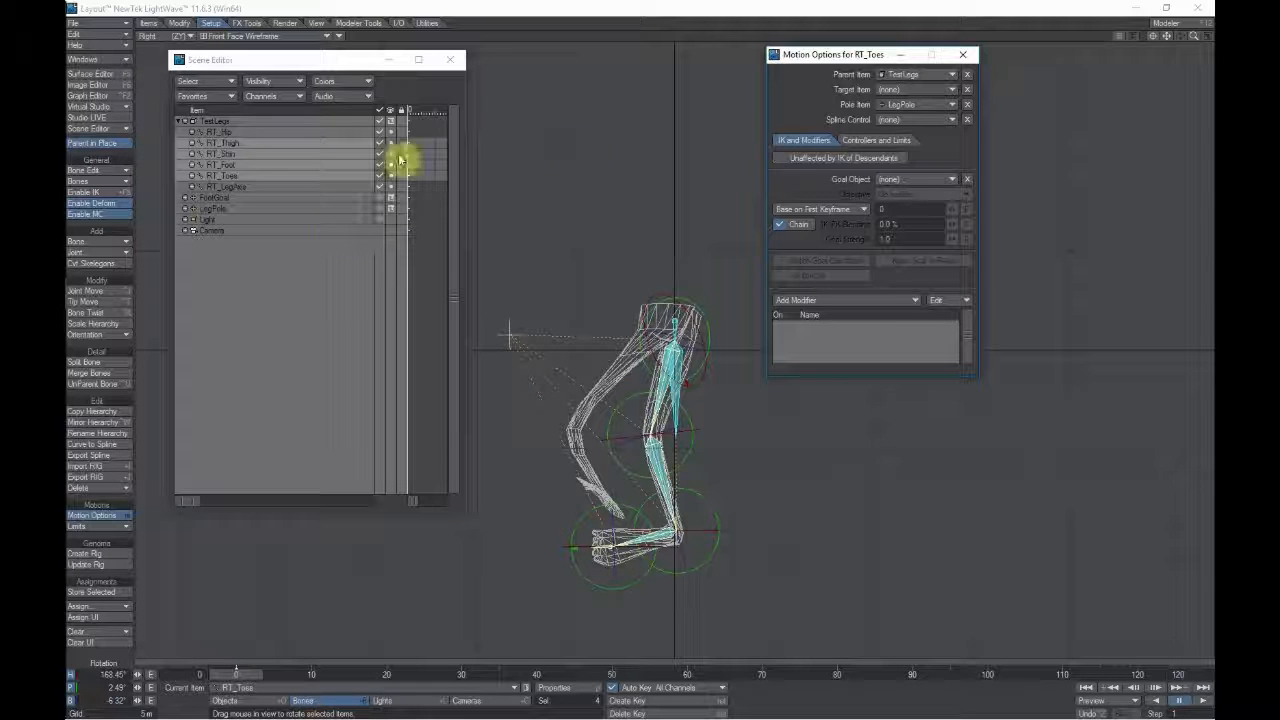
Step: Parent the leg bones into a chain running RT_Hip, RT_Thigh, RT_Shin, RT_Foot, RT_Toes
left_click(255, 147)
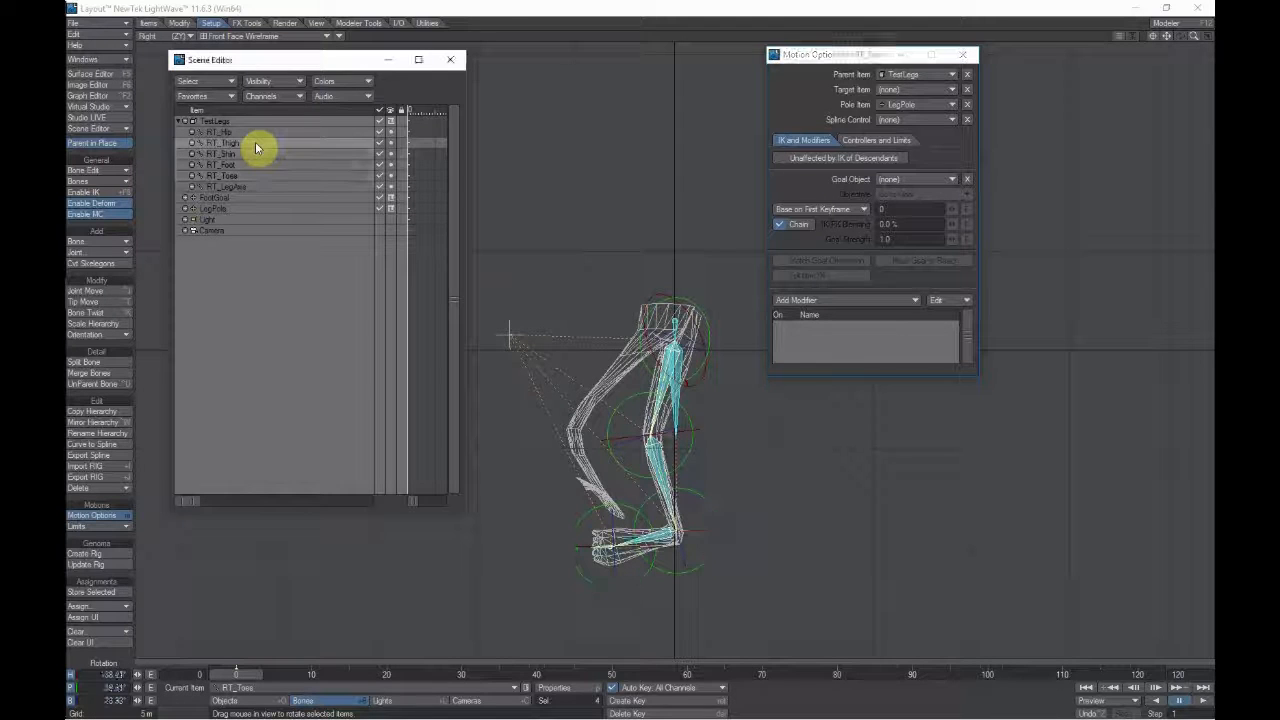
mouse_move(257, 149)
left_mouse_down()
mouse_move(263, 131)
mouse_move(251, 157)
mouse_move(259, 147)
left_mouse_up()
left_click(266, 165)
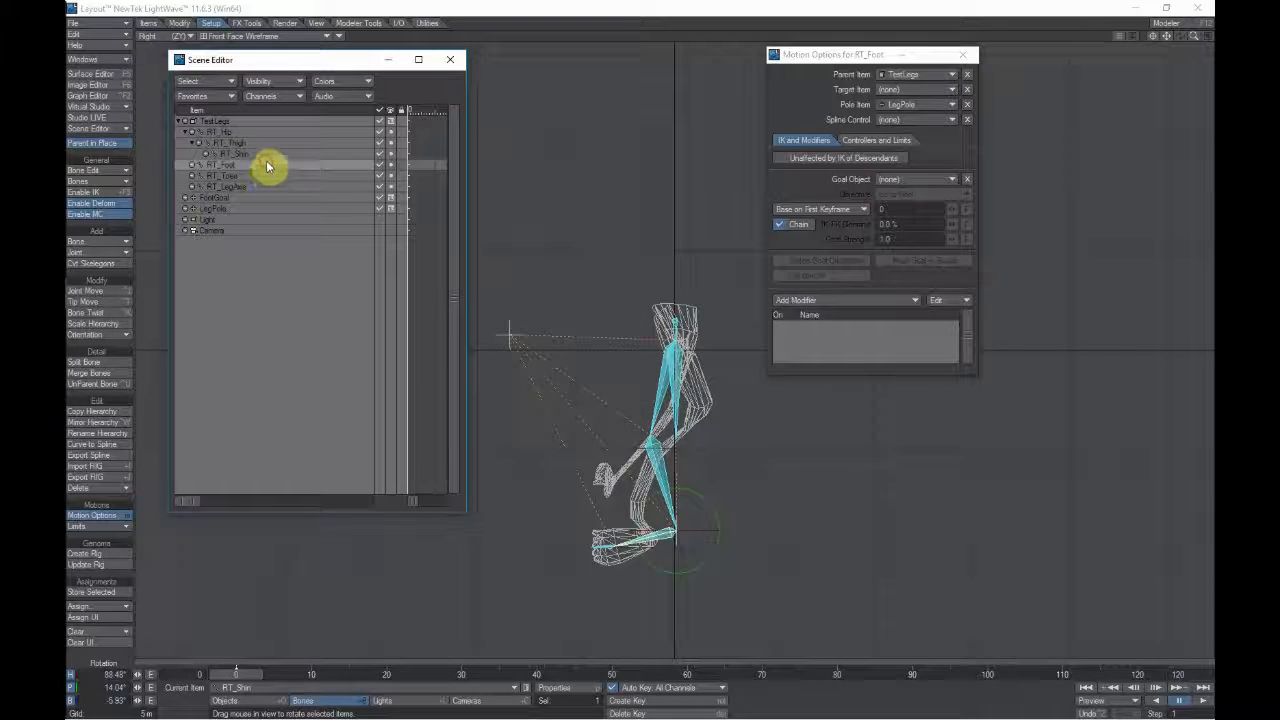
left_click_drag(270, 160, 283, 170)
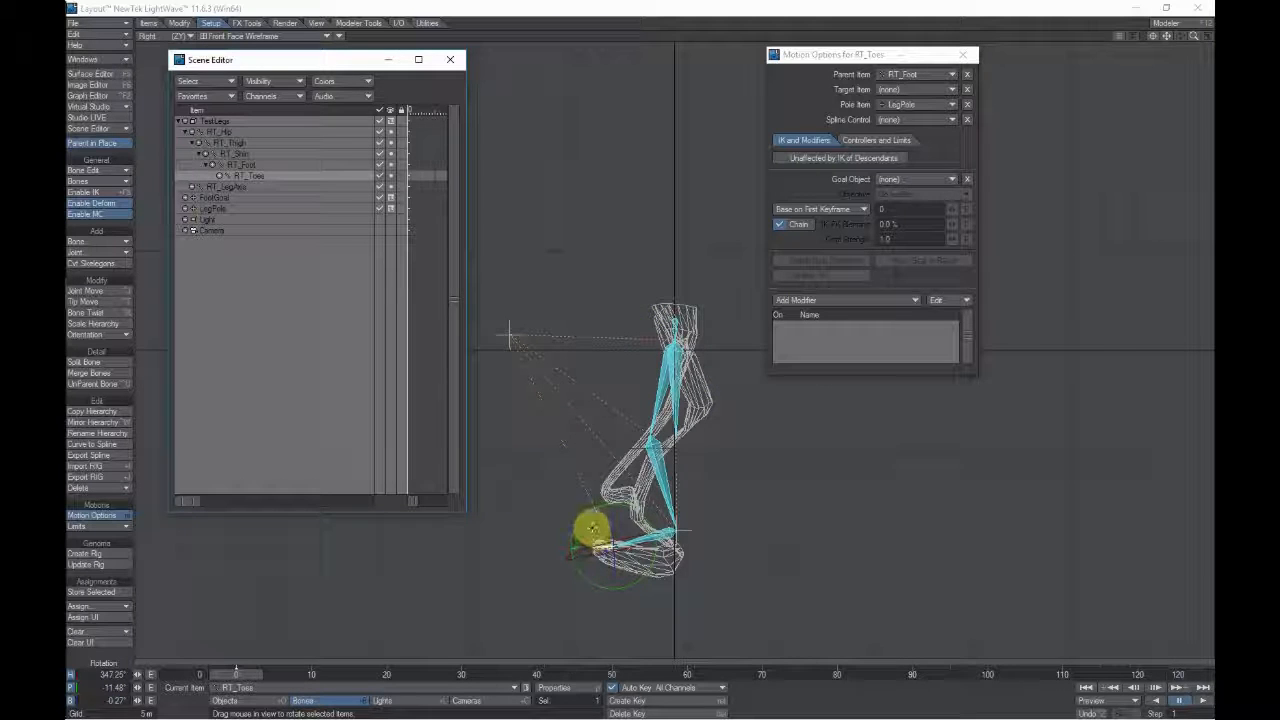
Step: Record the pivot rotation of the RT_Thigh and RT_Shin bones
left_click(272, 146)
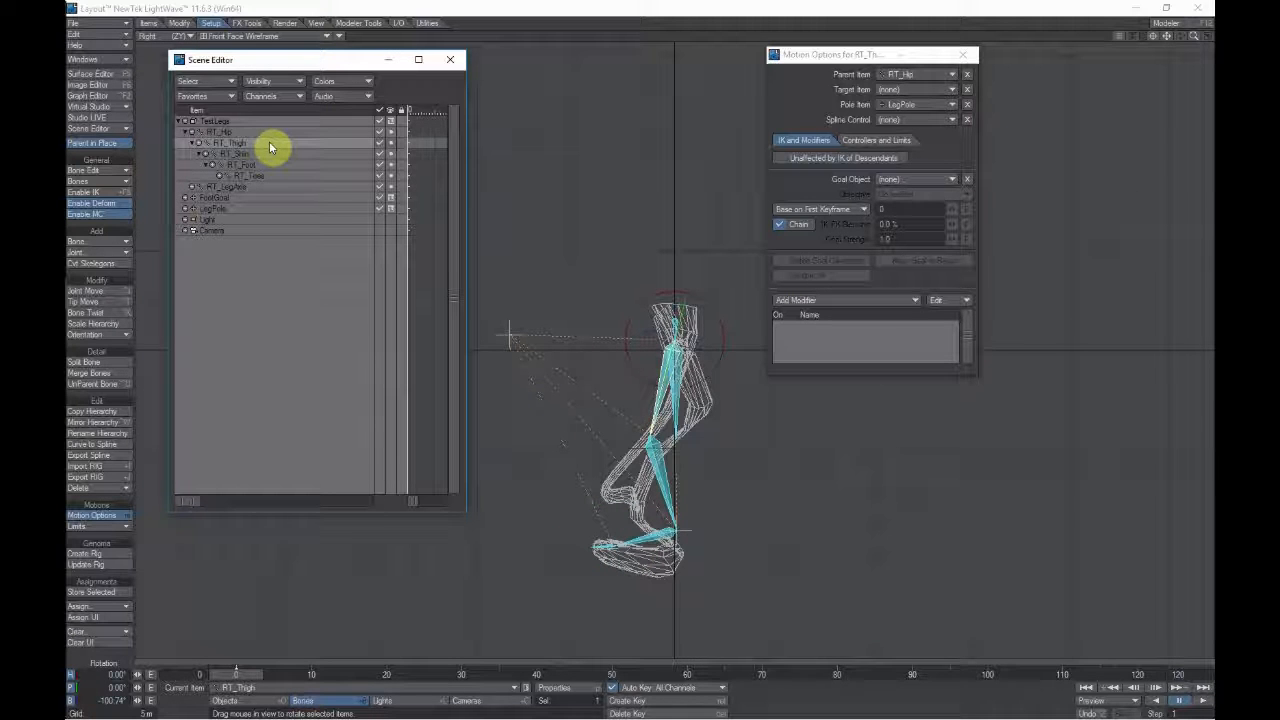
key("shift+p")
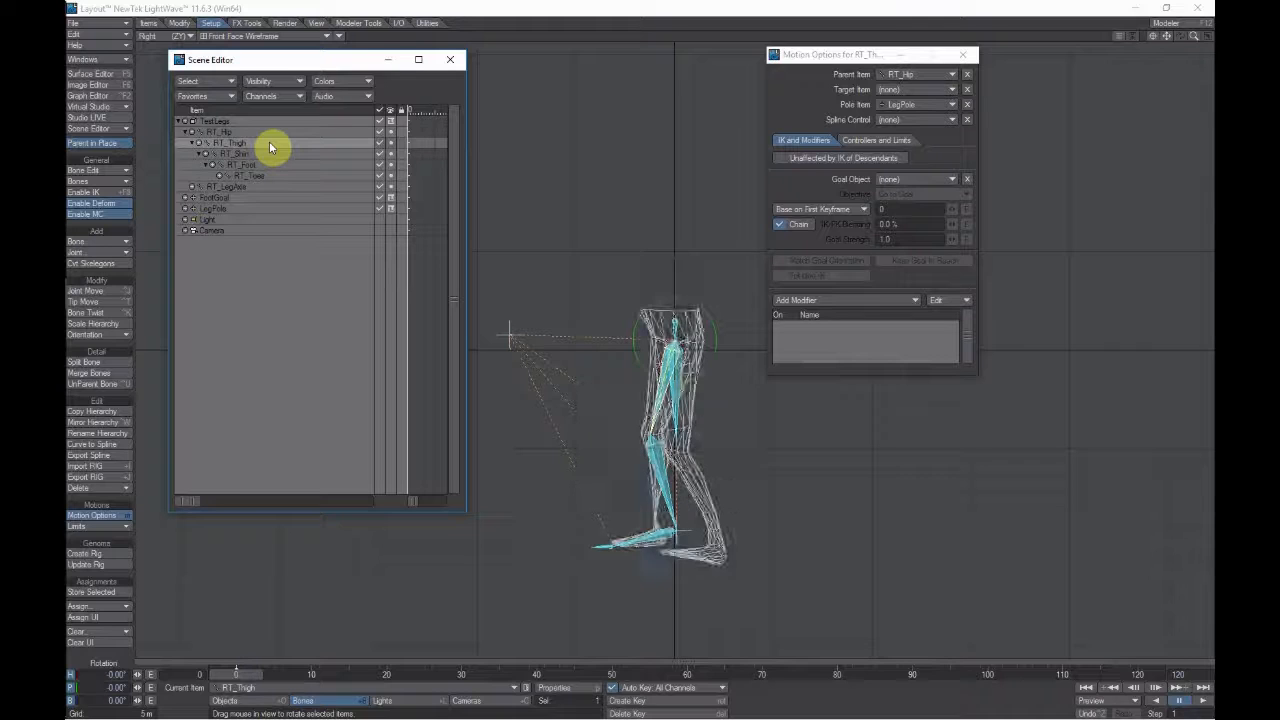
left_click(270, 153)
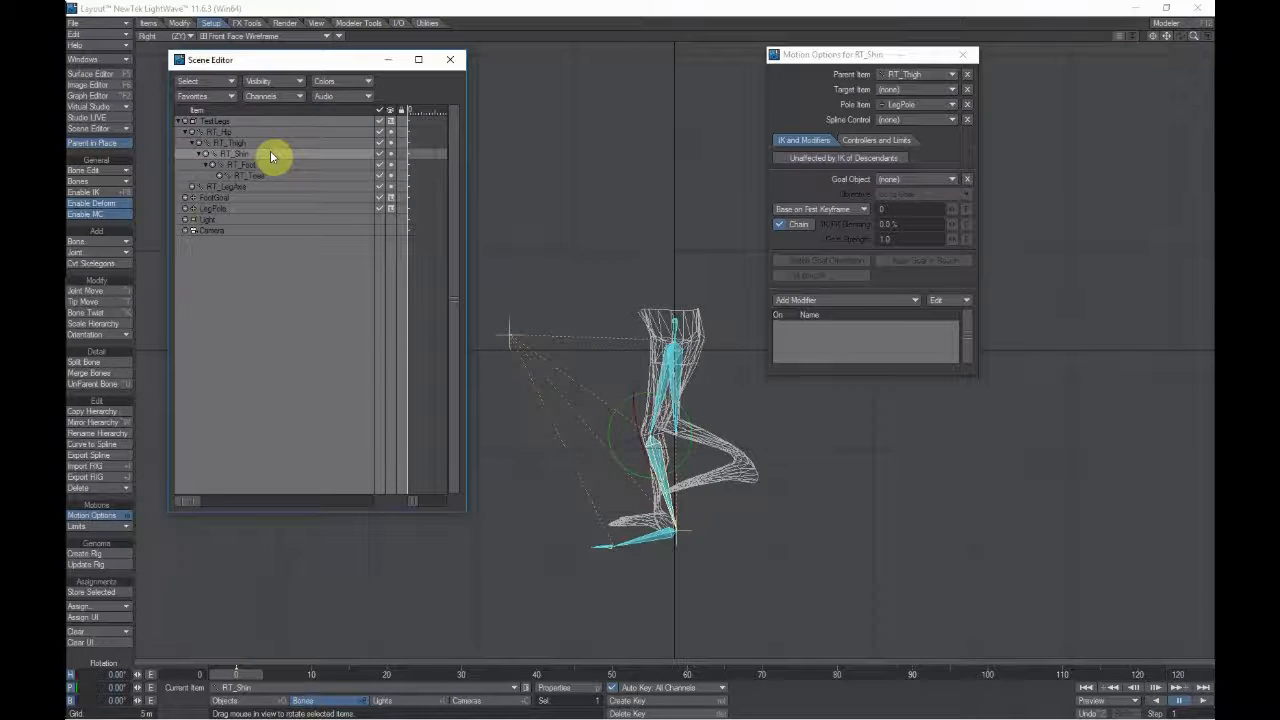
key("shift+p")
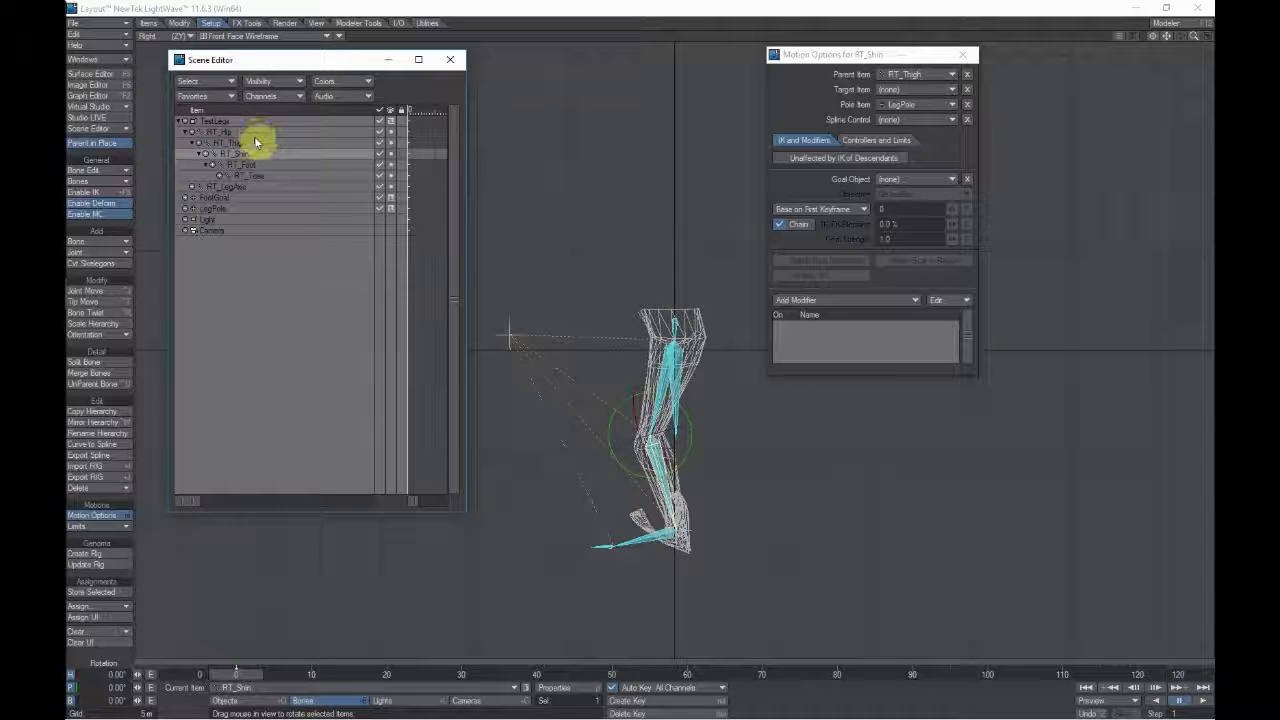
Step: Reparent RT_Thigh to the RT_LegAxis bone, and parent RT_LegAxis to RT_Hip
left_click(256, 143)
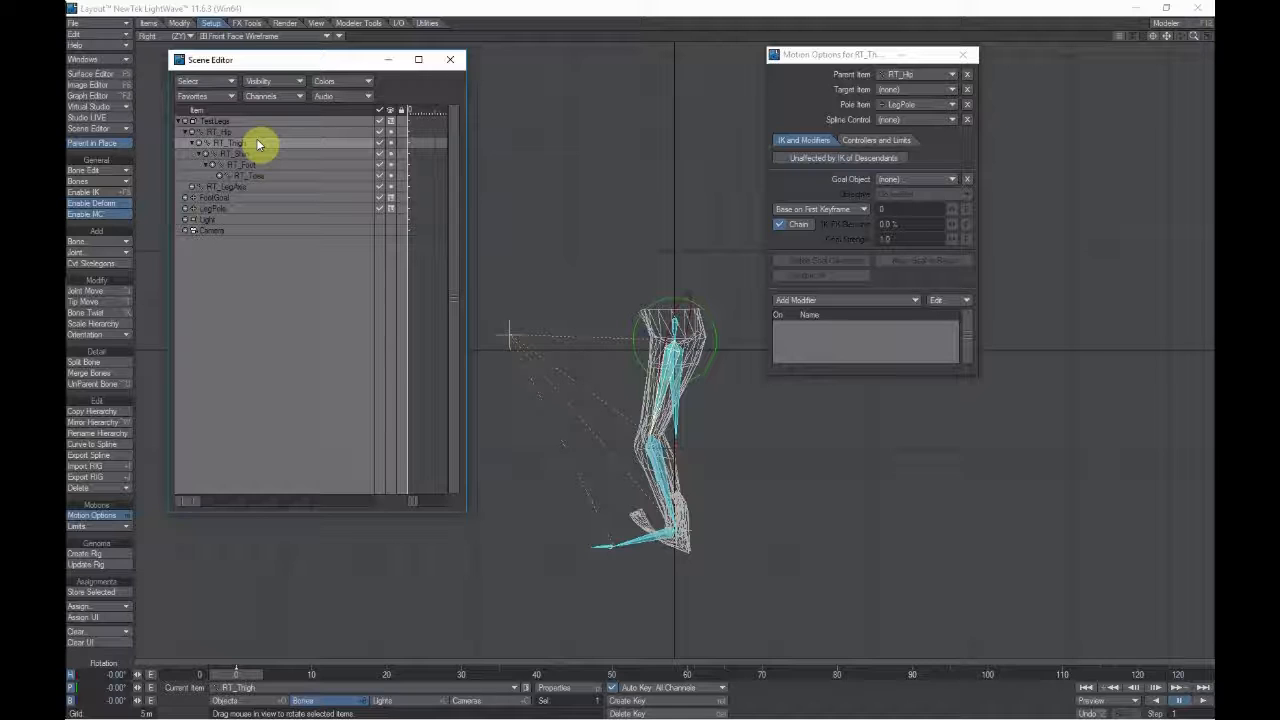
left_click_drag(256, 143, 279, 192)
left_click(245, 142)
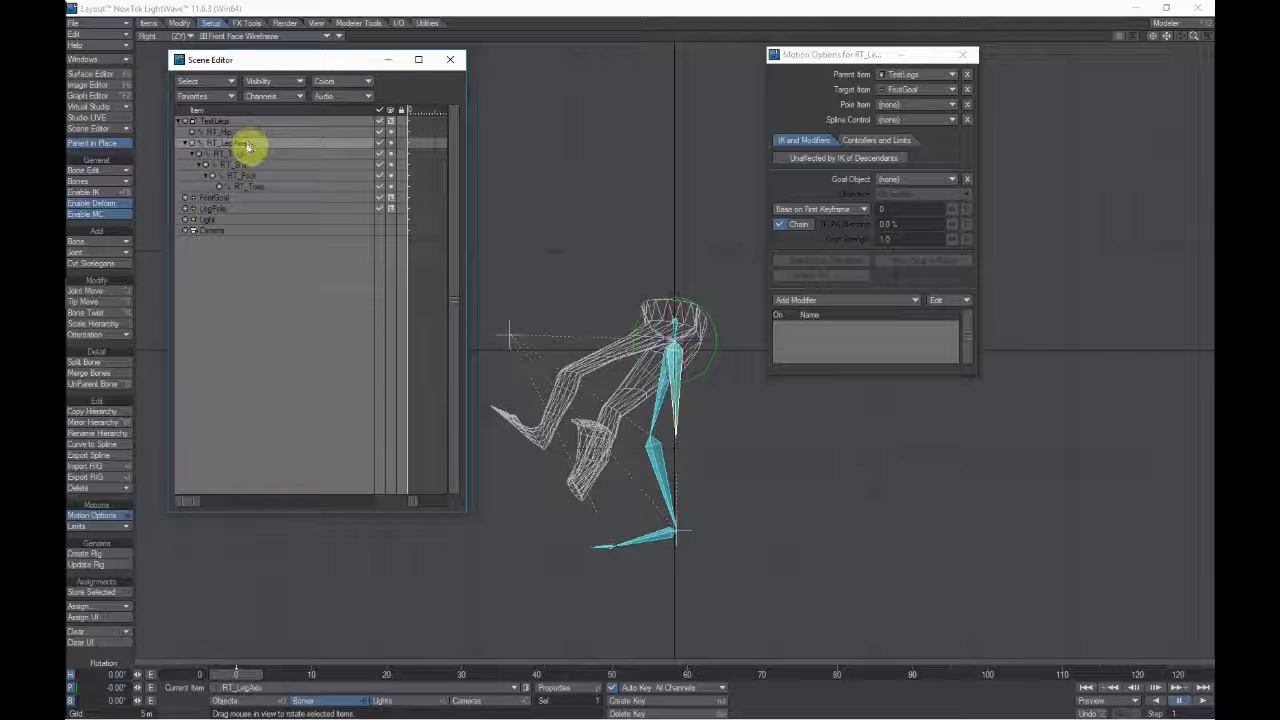
left_click_drag(247, 146, 251, 133)
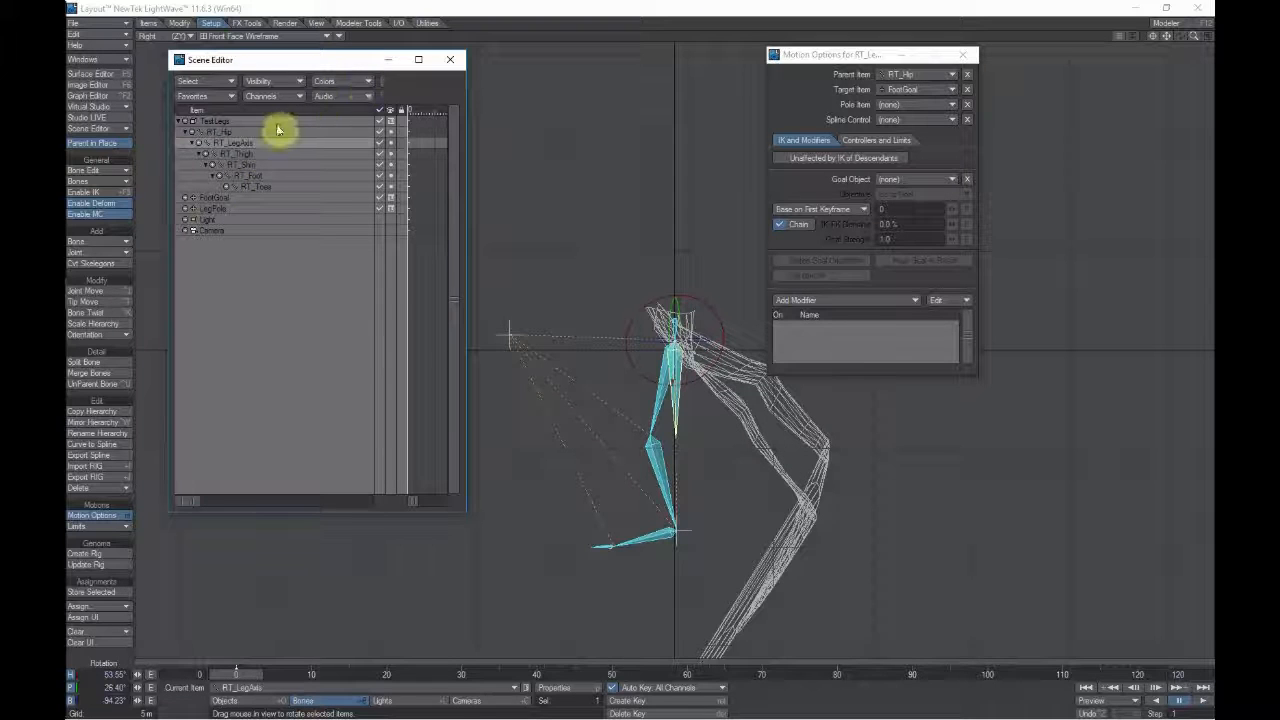
Step: Record the pivot rotation of each leg bone from RT_Hip and RT_LegAxis down through RT_Thigh, RT_Shin, RT_Foot and RT_Toes
left_click(275, 131)
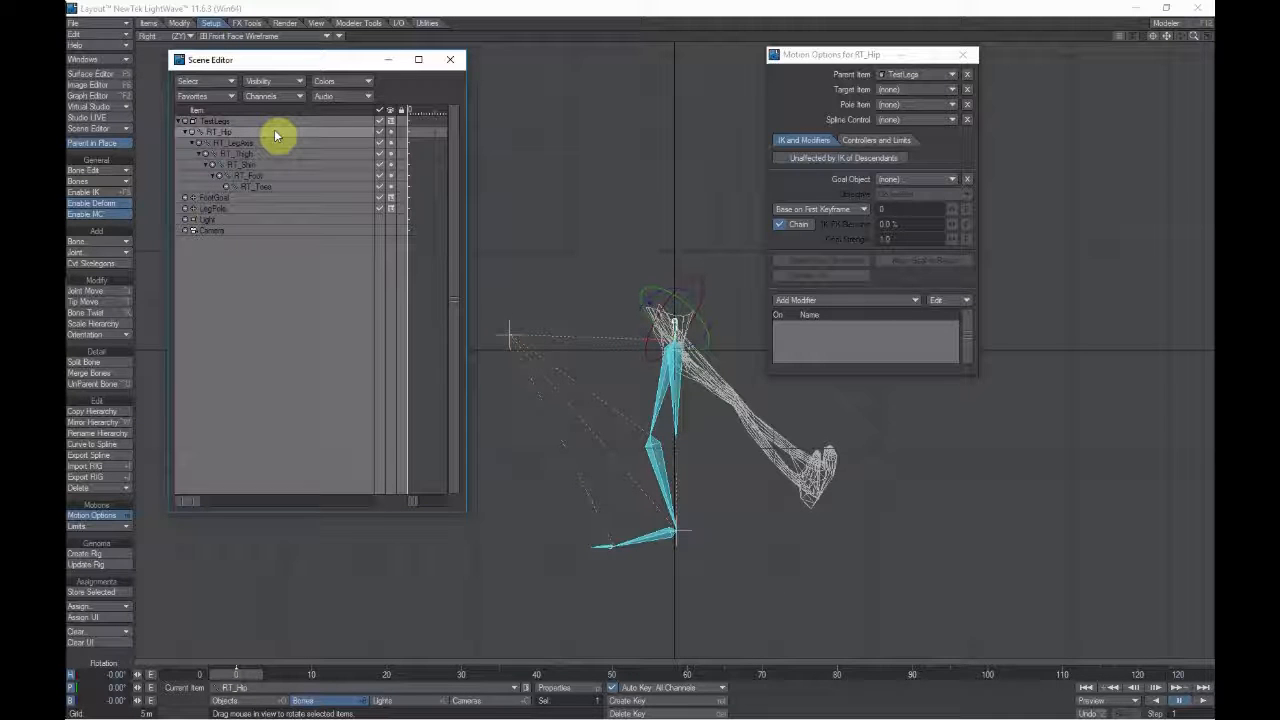
left_click(281, 143)
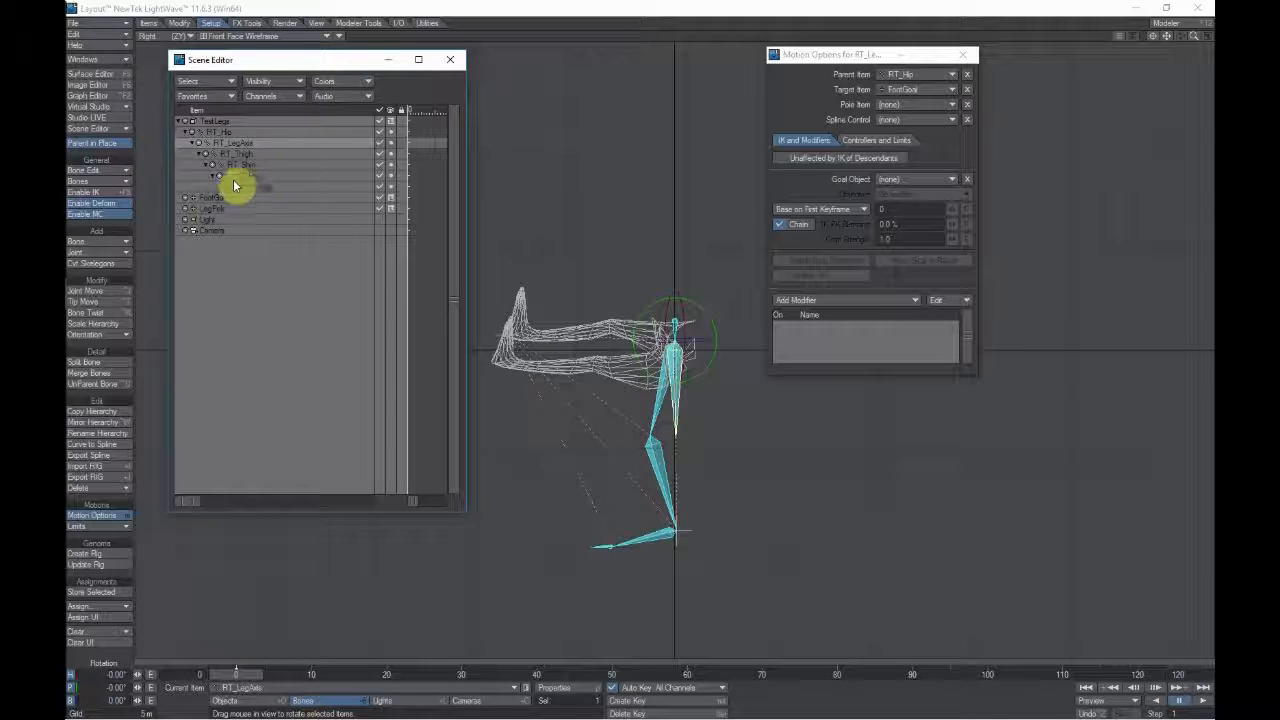
left_click(252, 155)
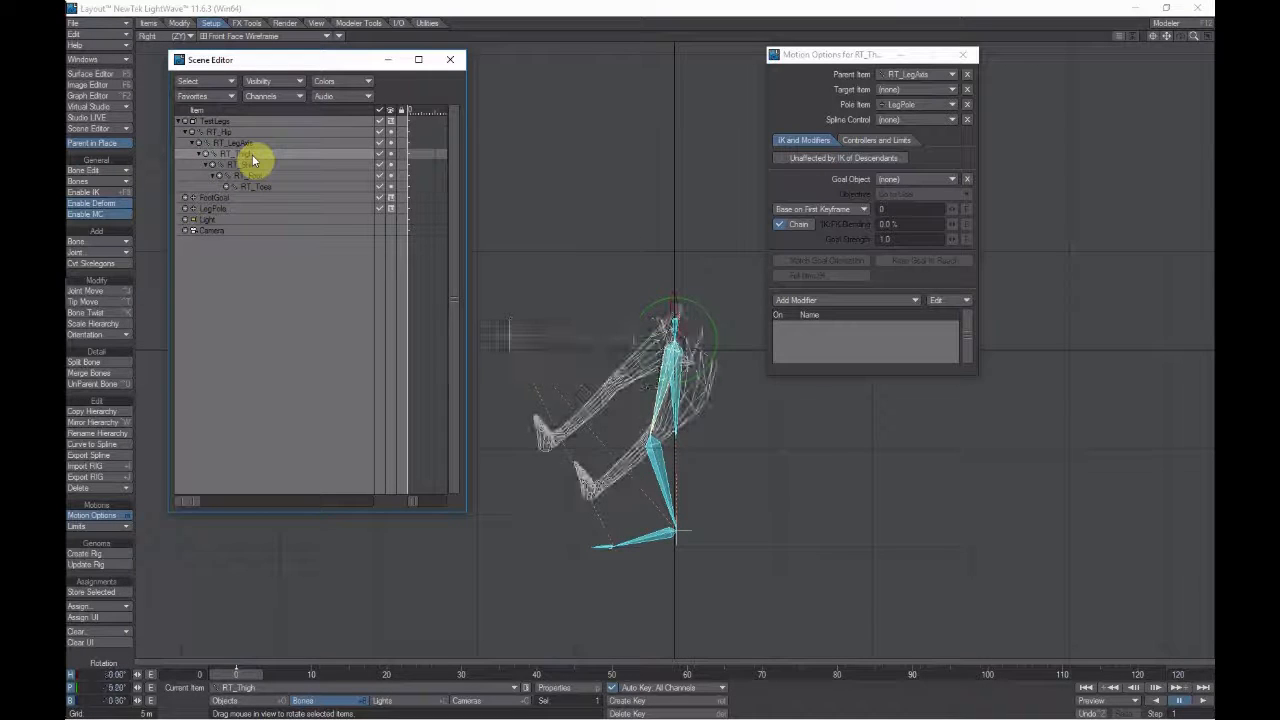
left_click(254, 166)
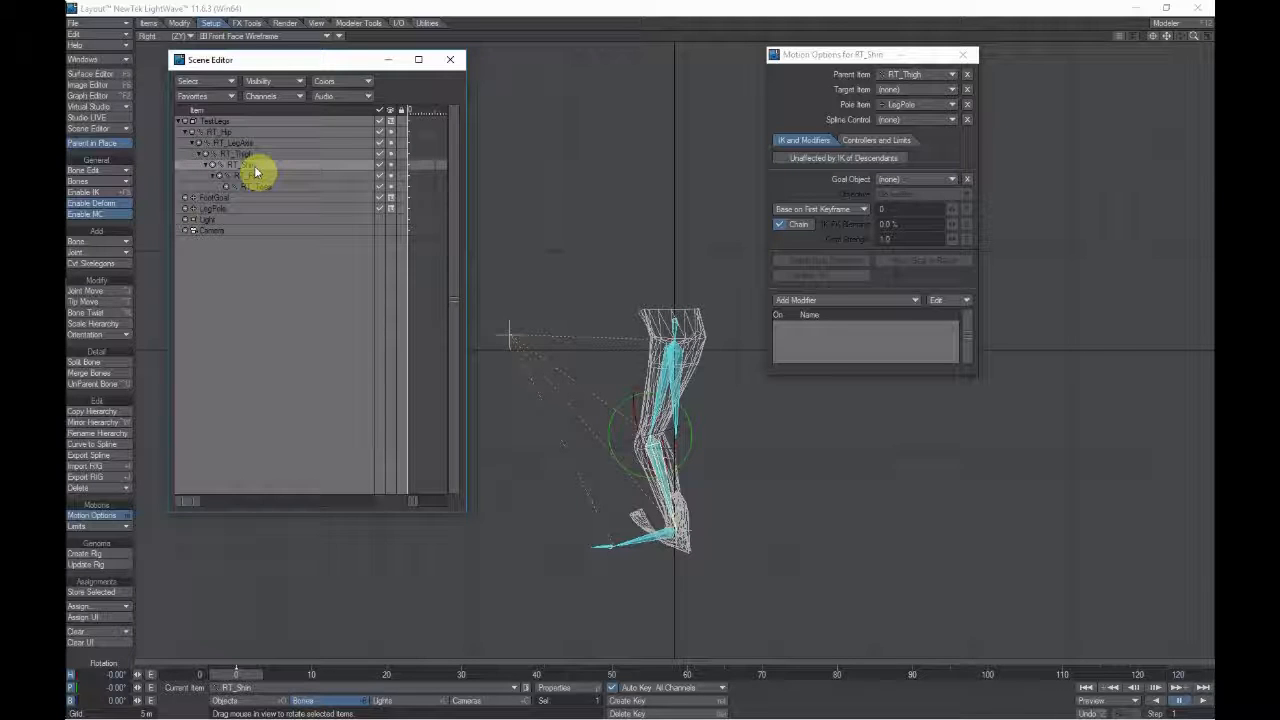
left_click(255, 176)
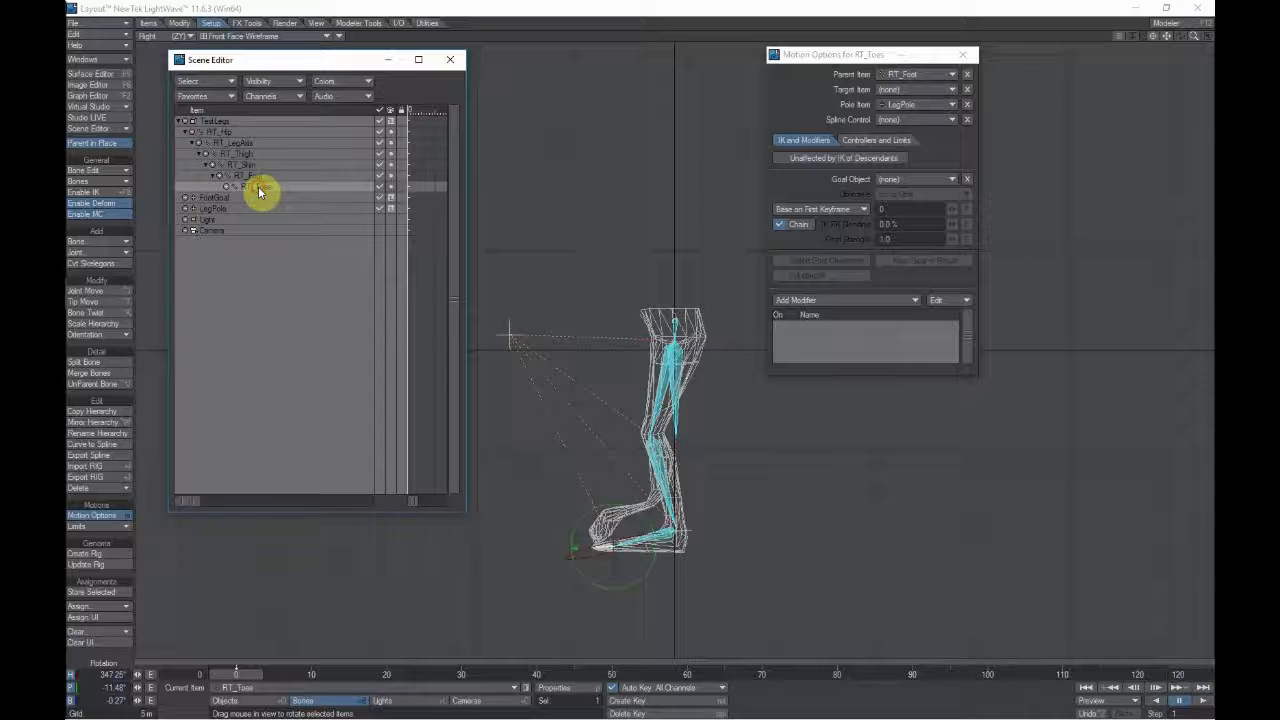
key("shift+p")
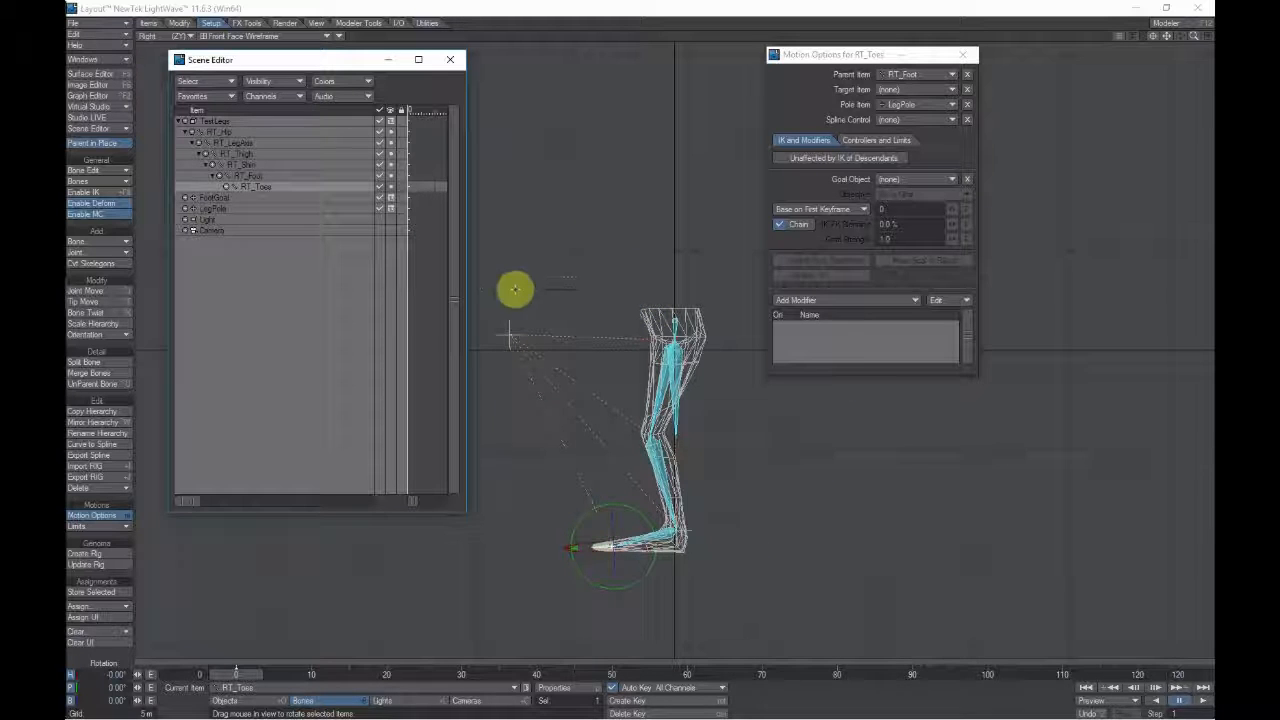
Step: Clear the pole item of the RT_Thigh through RT_Toes bones and set LegPole as the pole item of RT_LegAxis
left_click(298, 157, "shift")
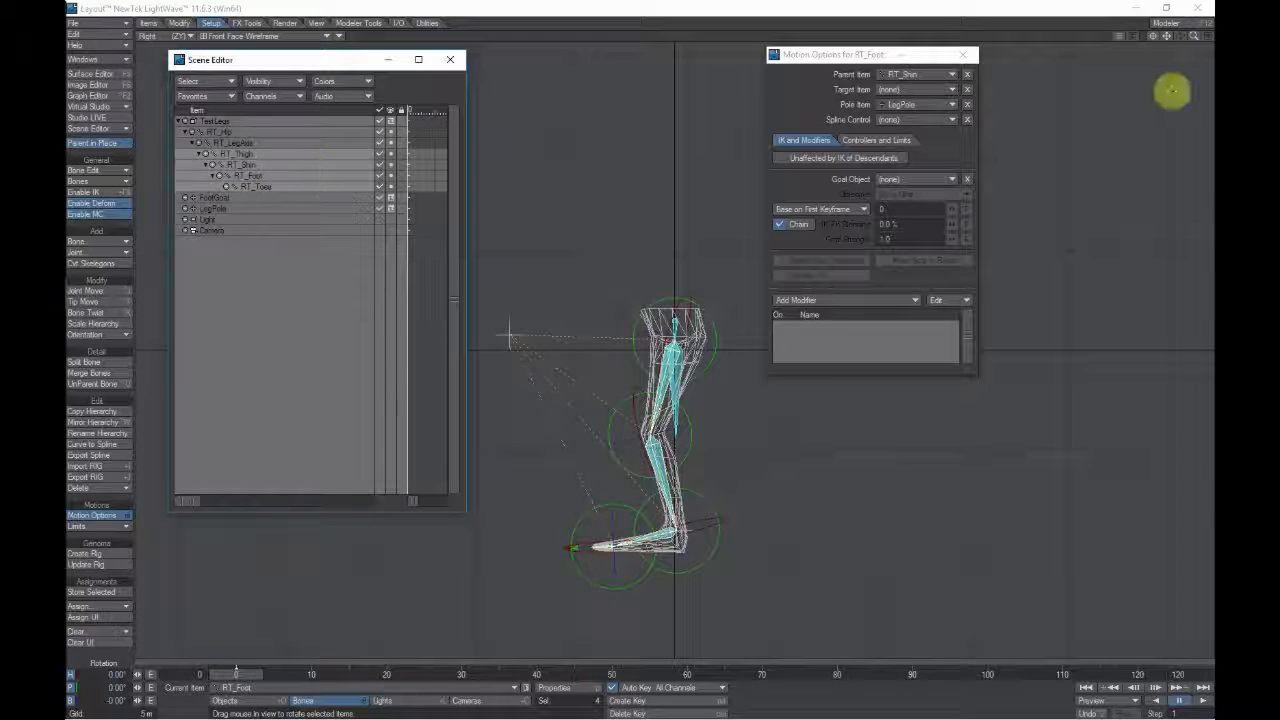
left_click(967, 104)
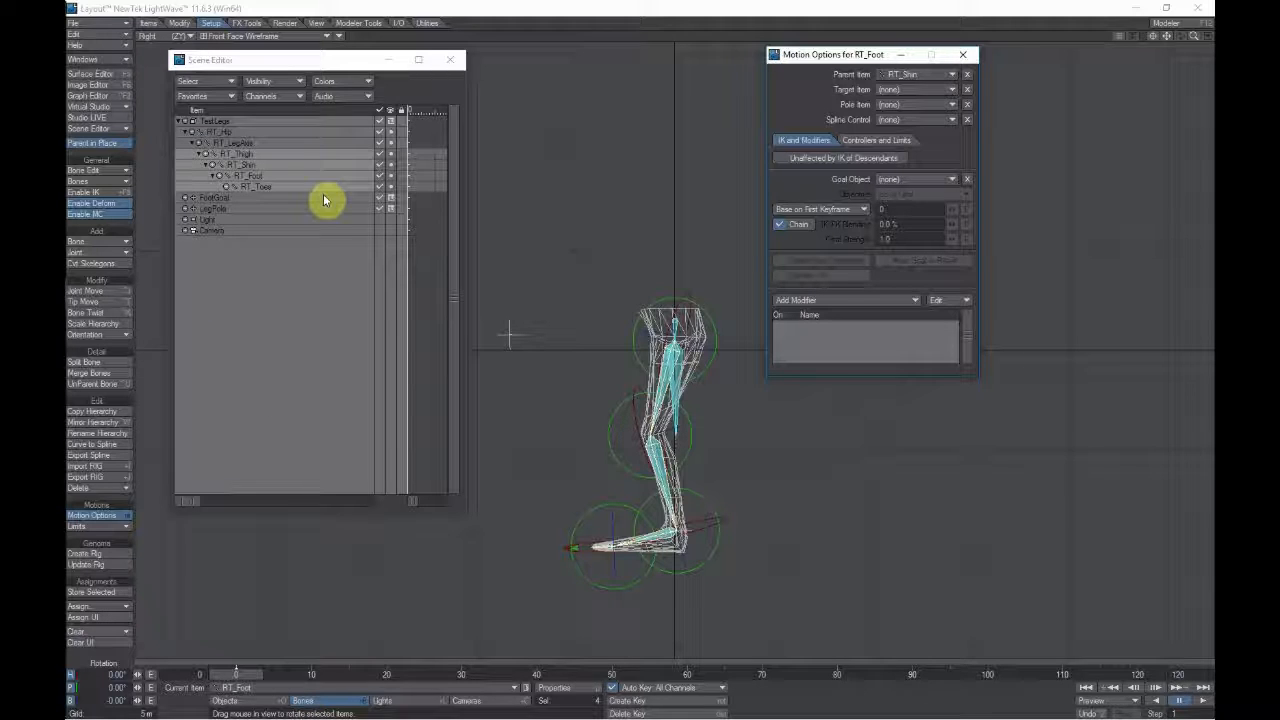
left_click(296, 143)
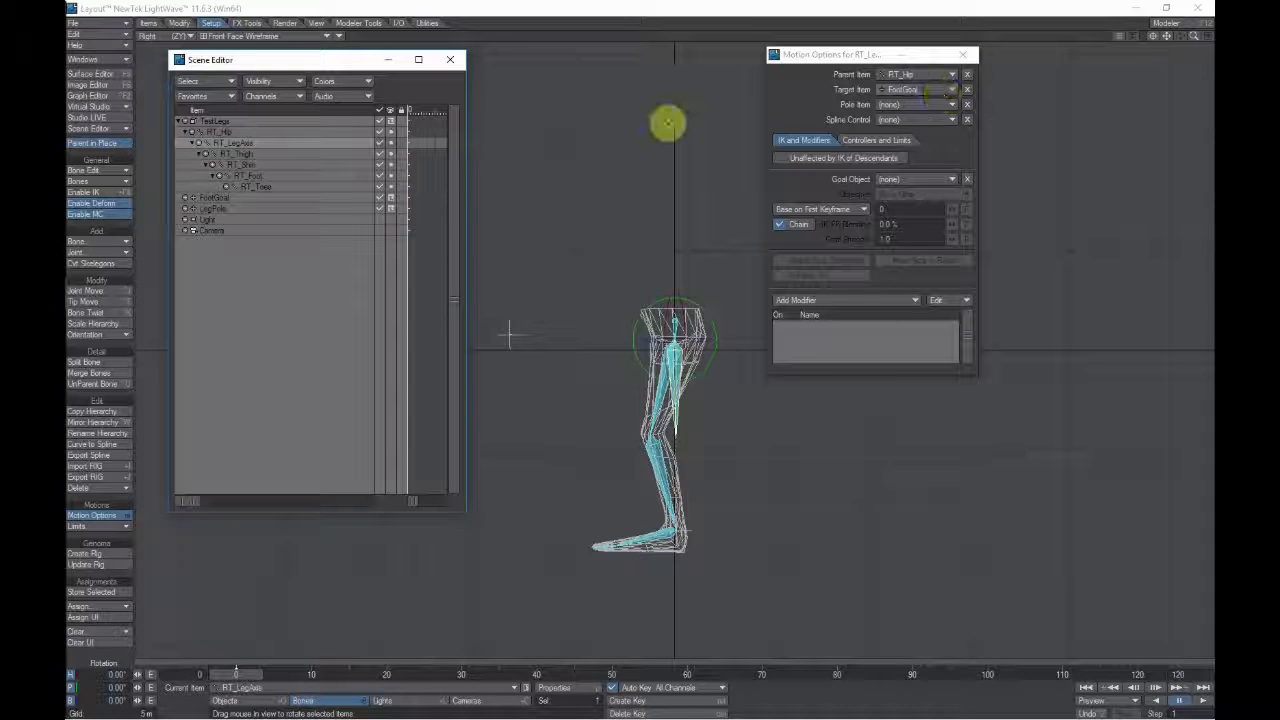
left_click(890, 107)
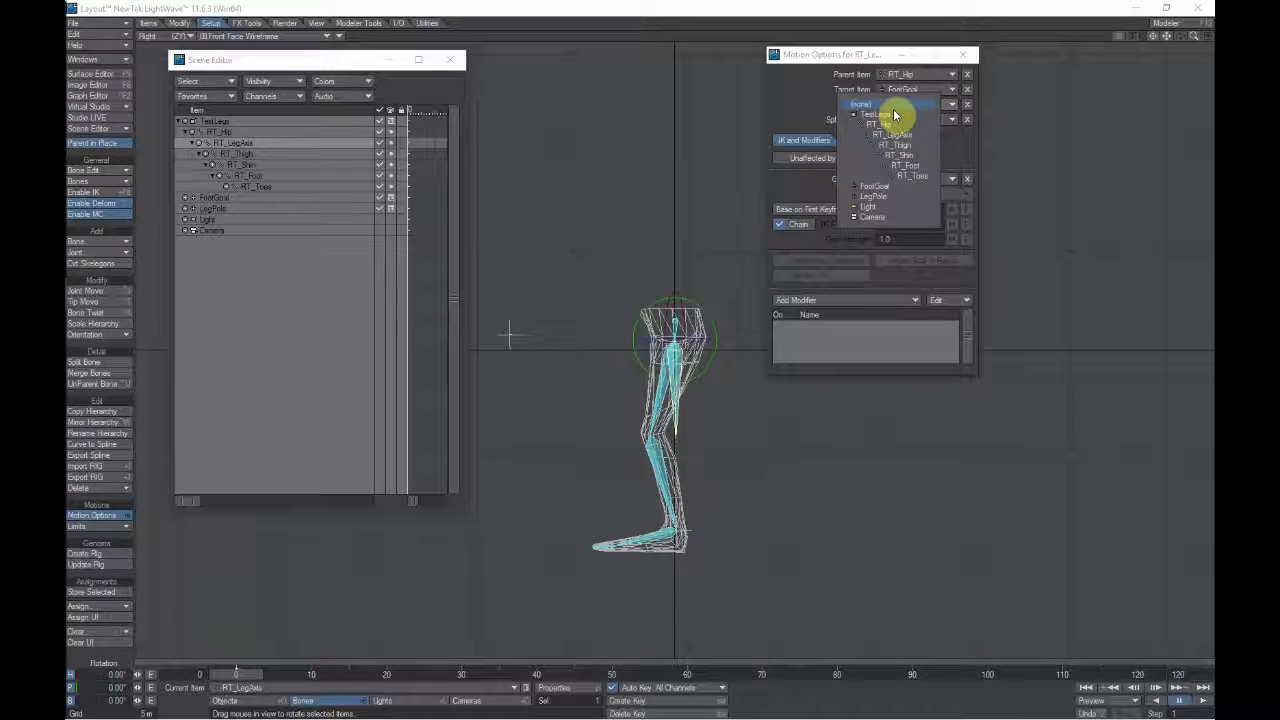
left_click(924, 198)
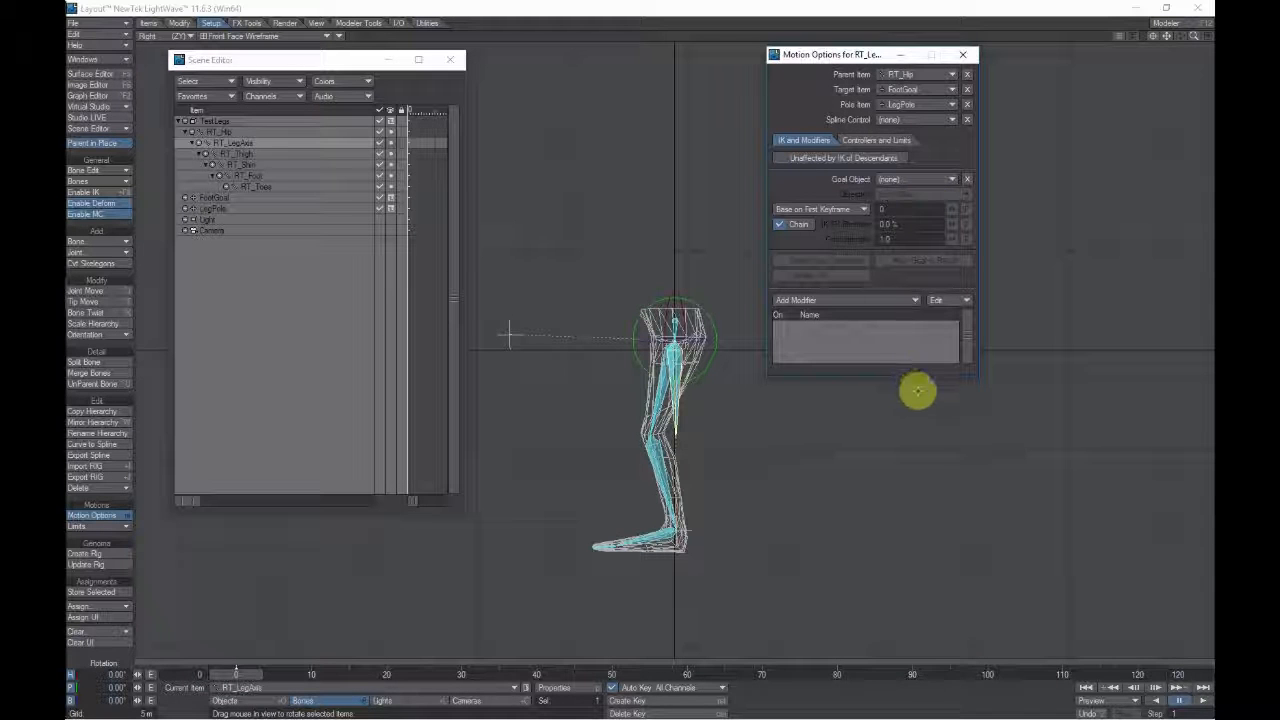
Step: Set the pitch controller of the RT_Thigh and RT_Shin bones to Inverse Kinematics
left_click(258, 156)
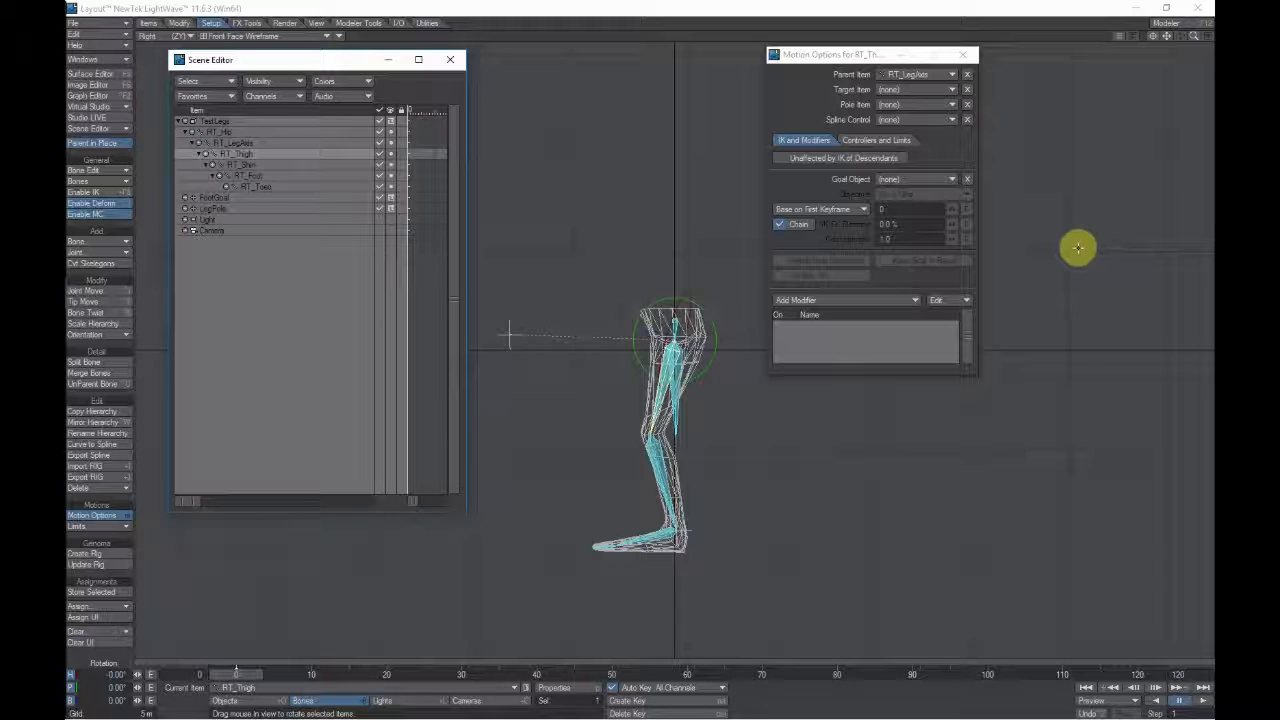
left_click(900, 142)
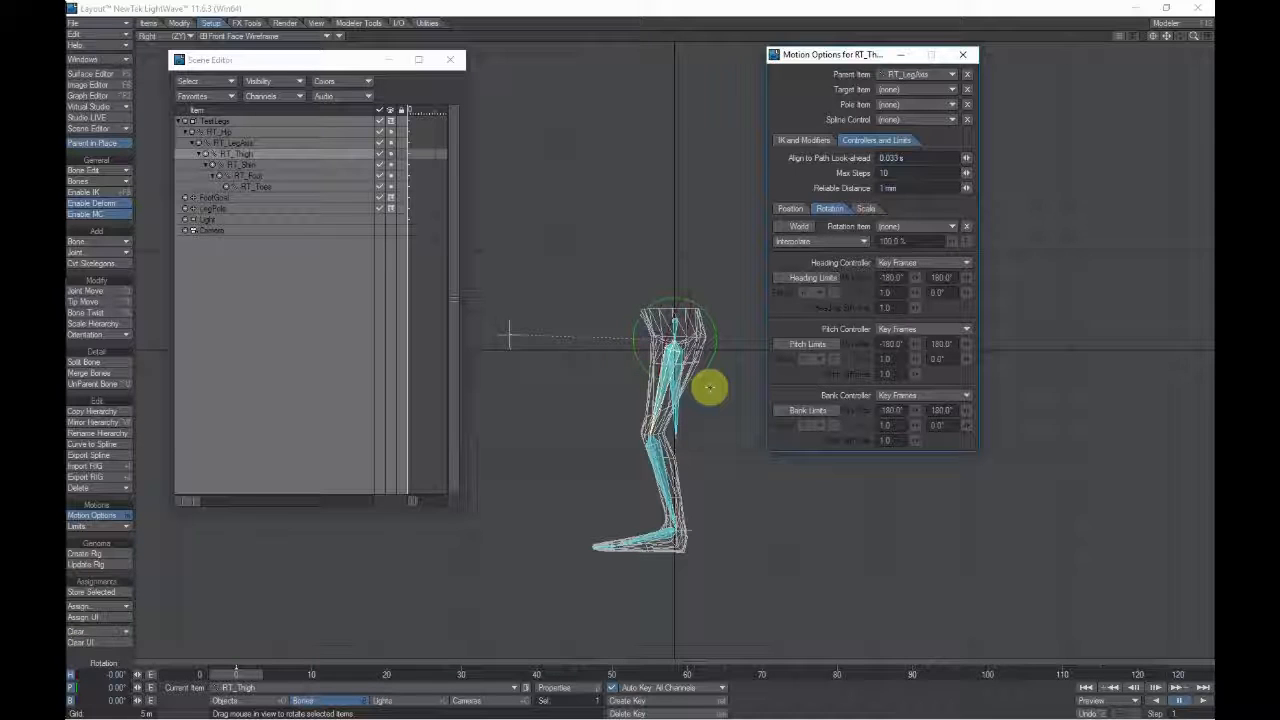
left_click(950, 330)
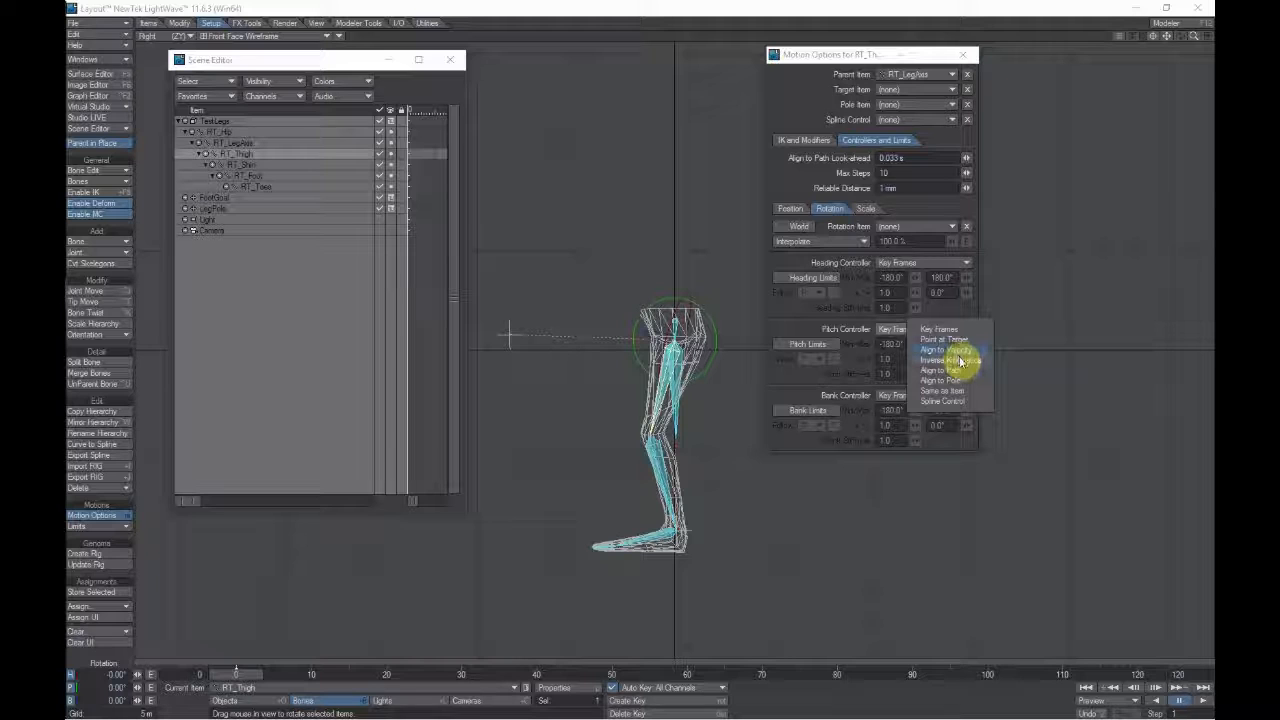
left_click(958, 360)
left_click(306, 164)
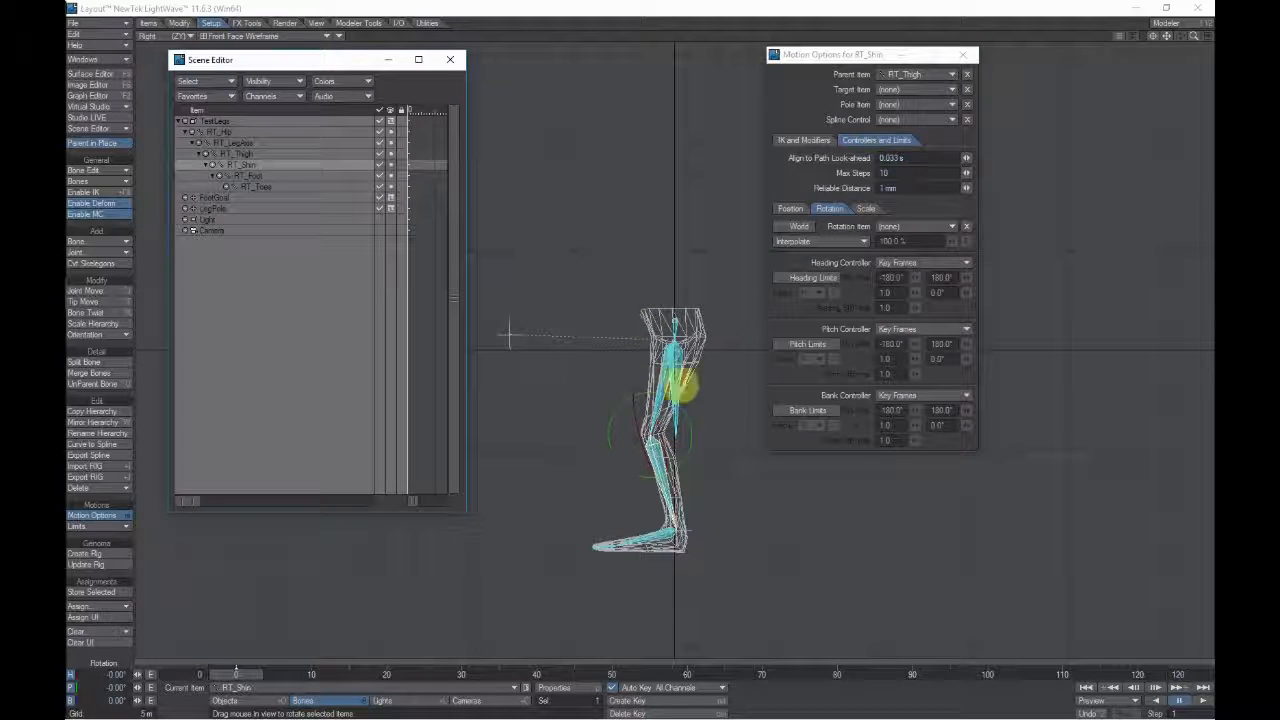
left_click(955, 330)
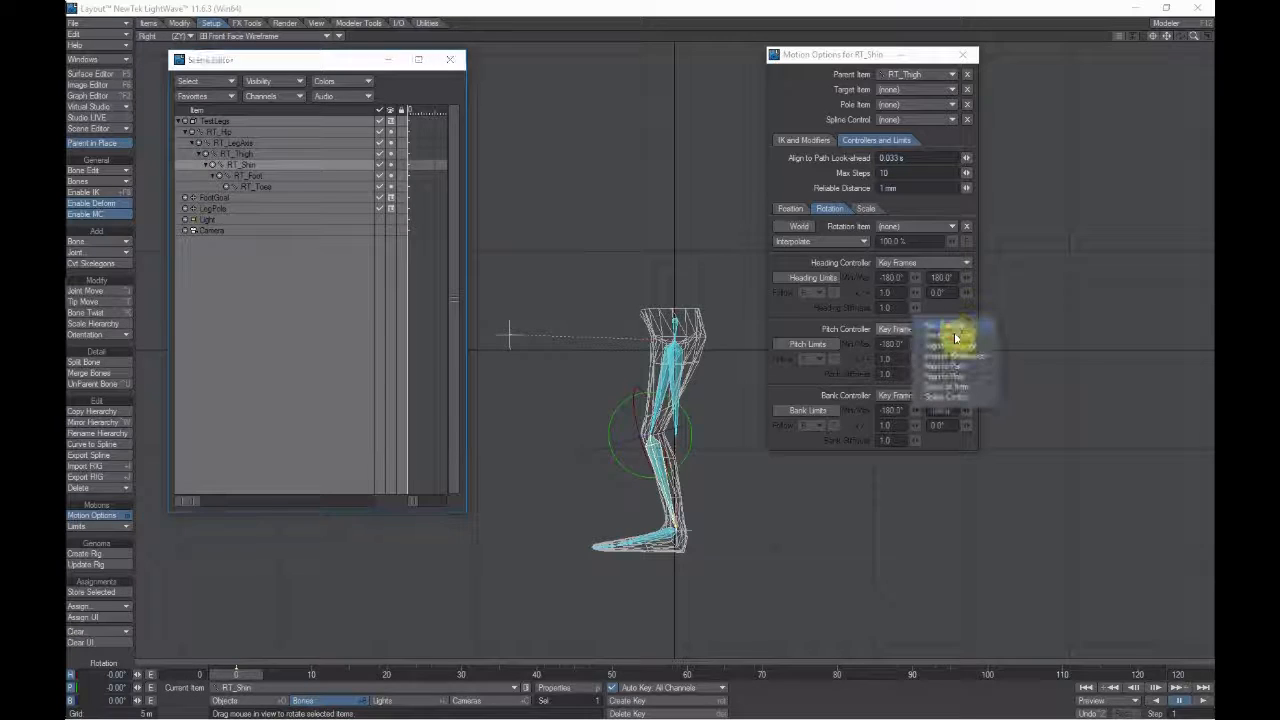
left_click(955, 357)
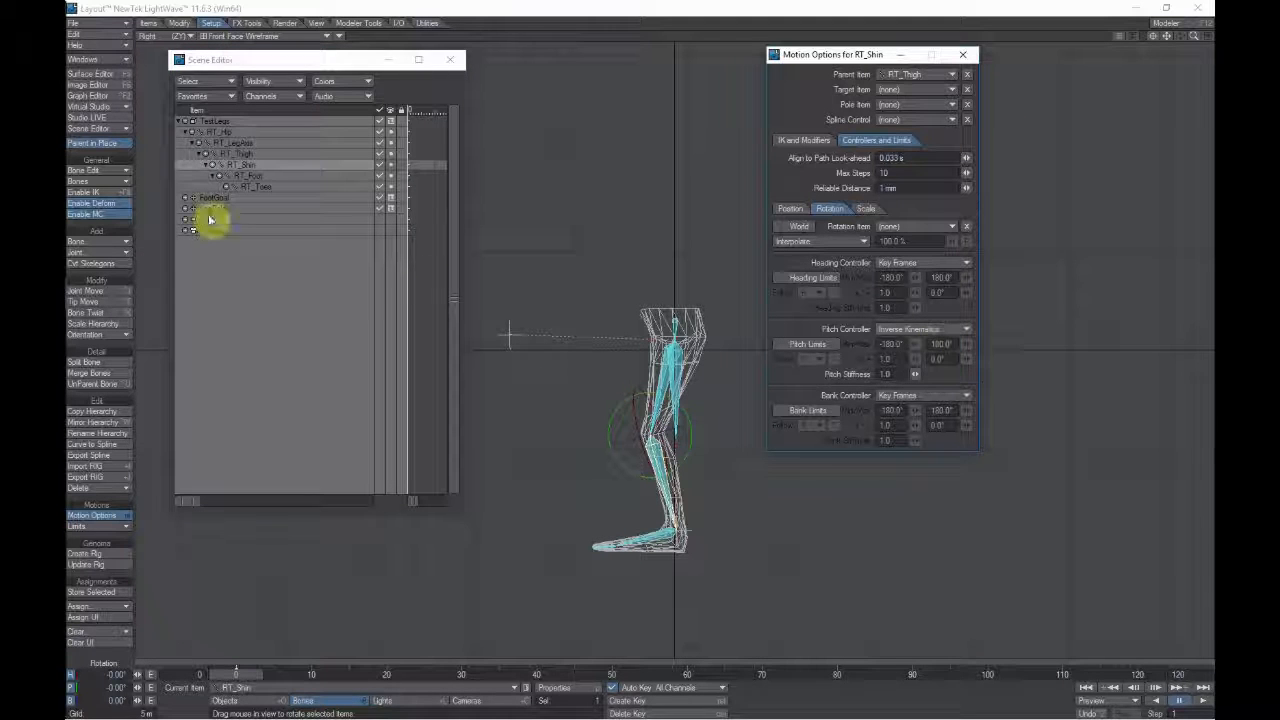
Step: Set FootGoal as the goal object of RT_Foot and make RT_Hip unaffected by IK of descendants
left_click(245, 178)
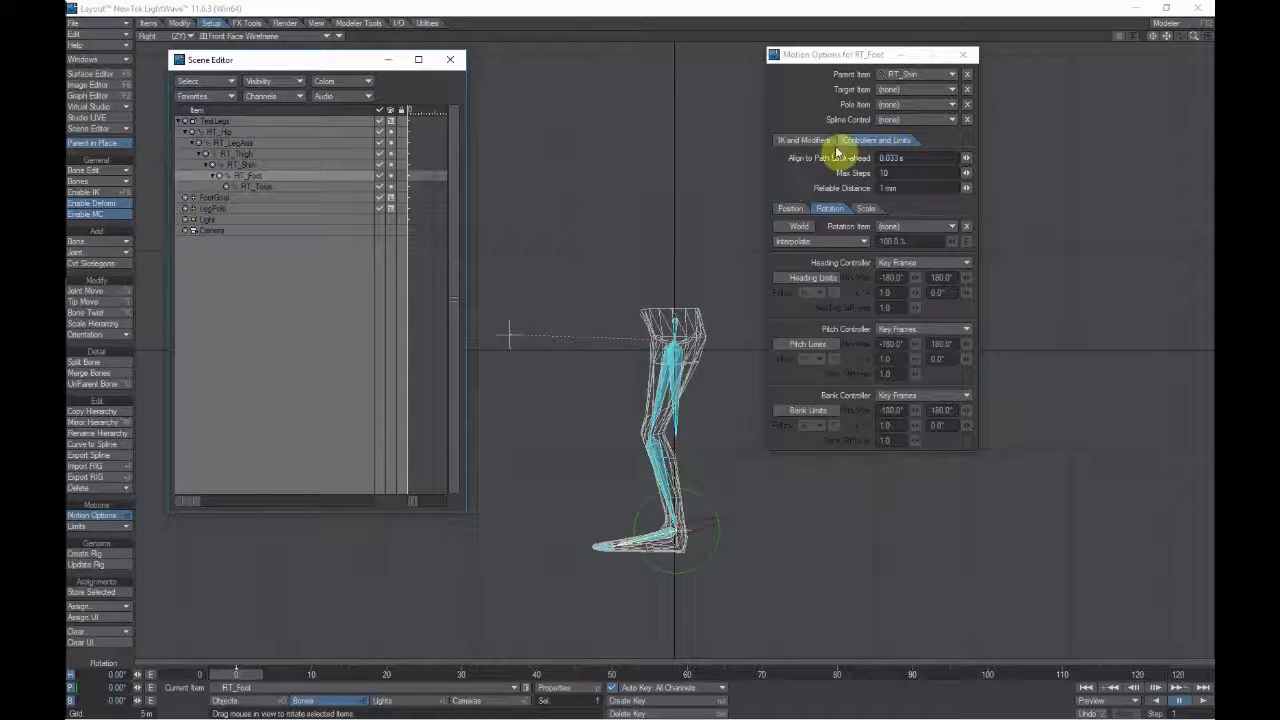
left_click(815, 140)
left_click(944, 179)
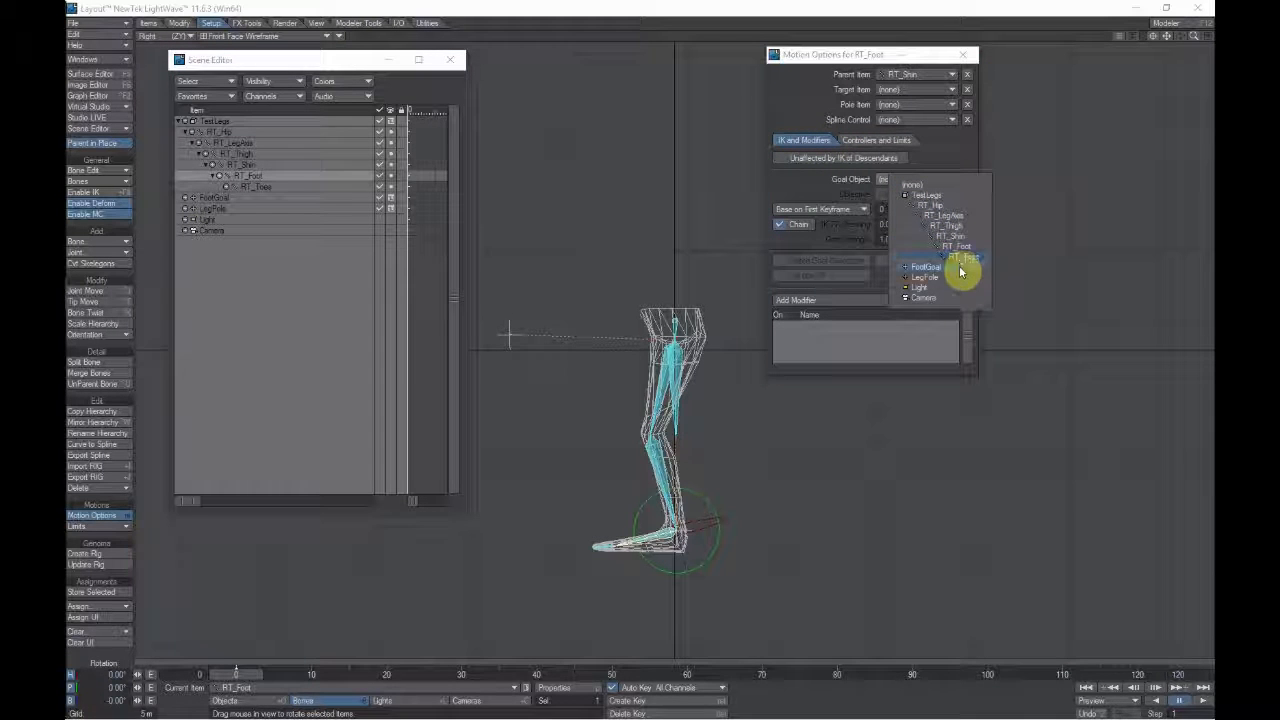
left_click(961, 268)
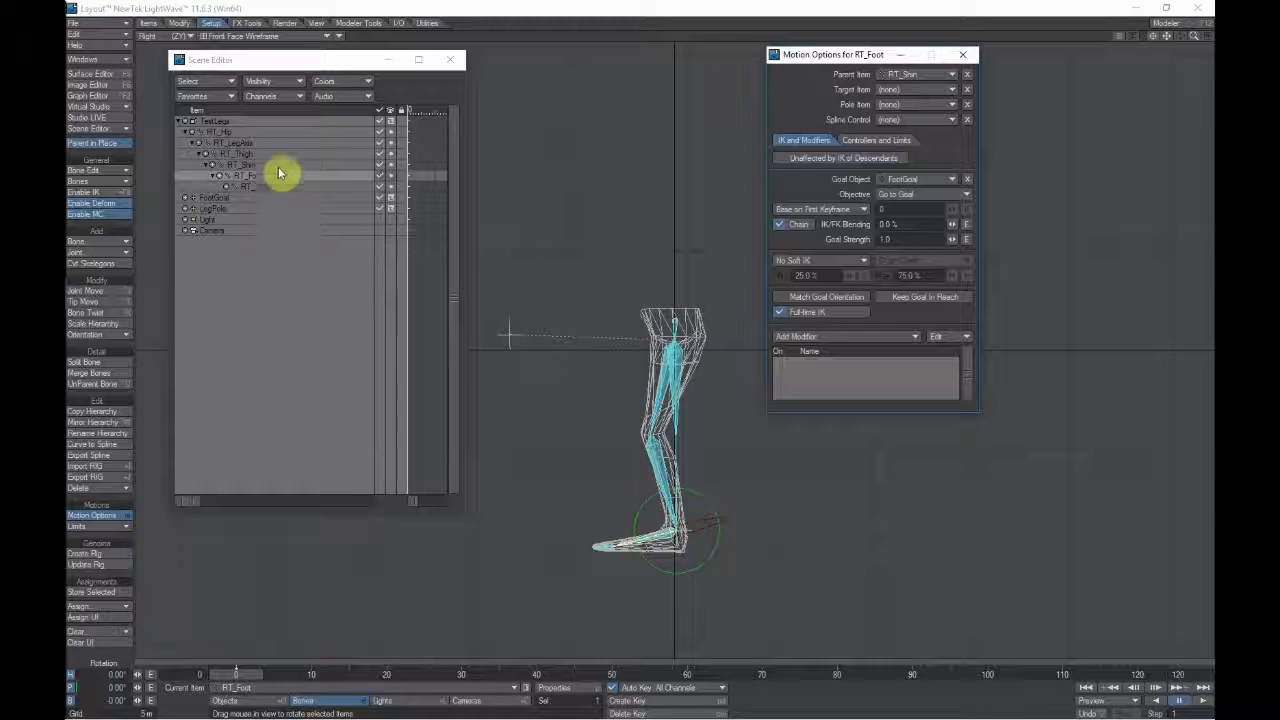
left_click(259, 134)
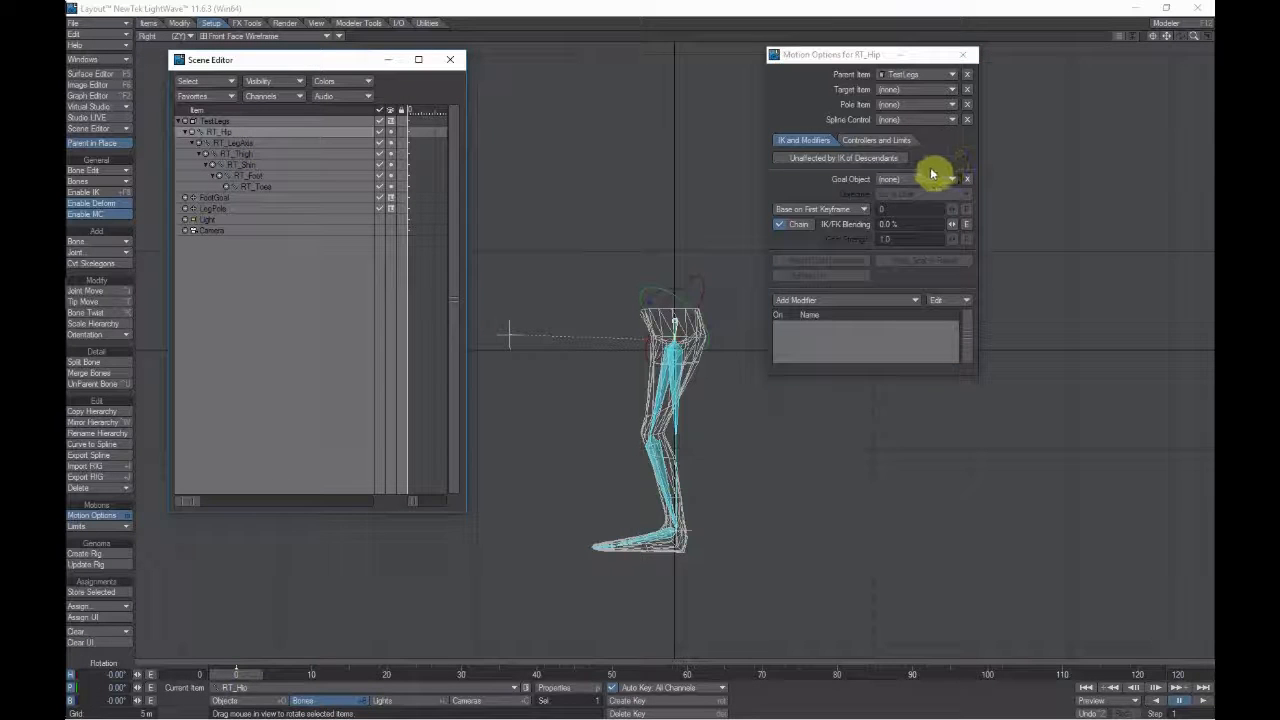
left_click(788, 160)
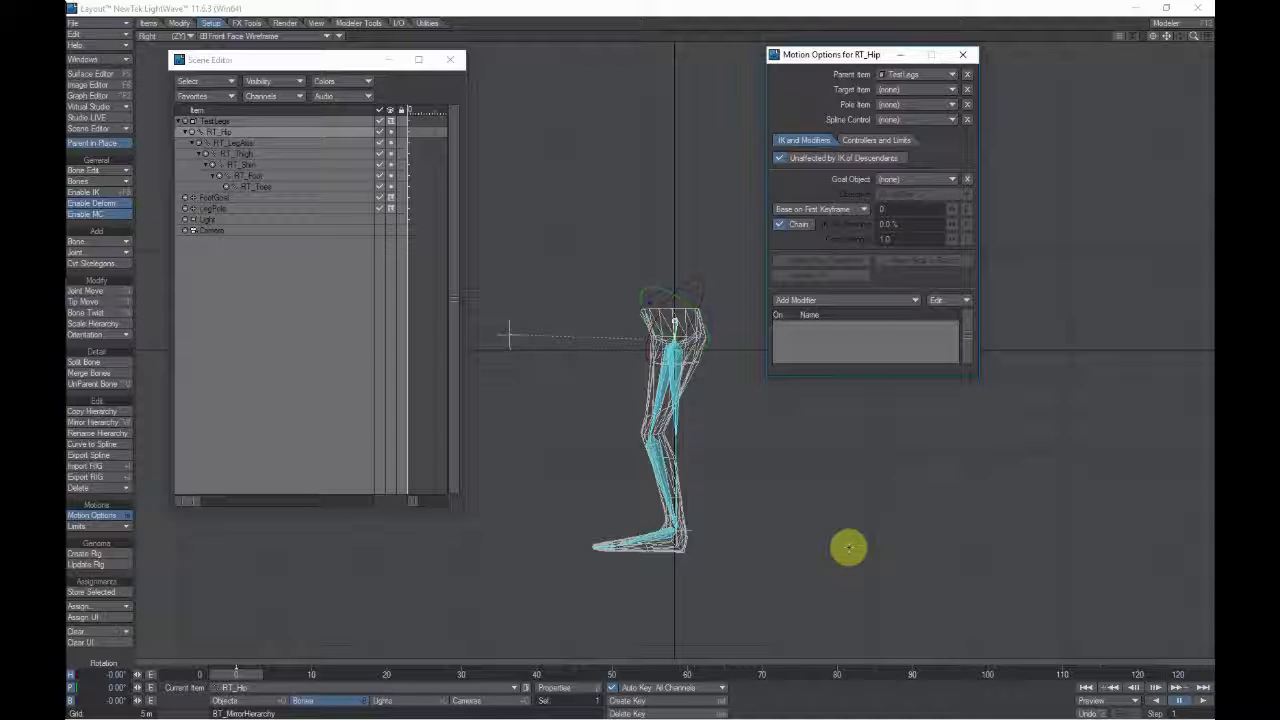
Step: Save the scene under the name Test in the Scenes folder
key("shift+s")
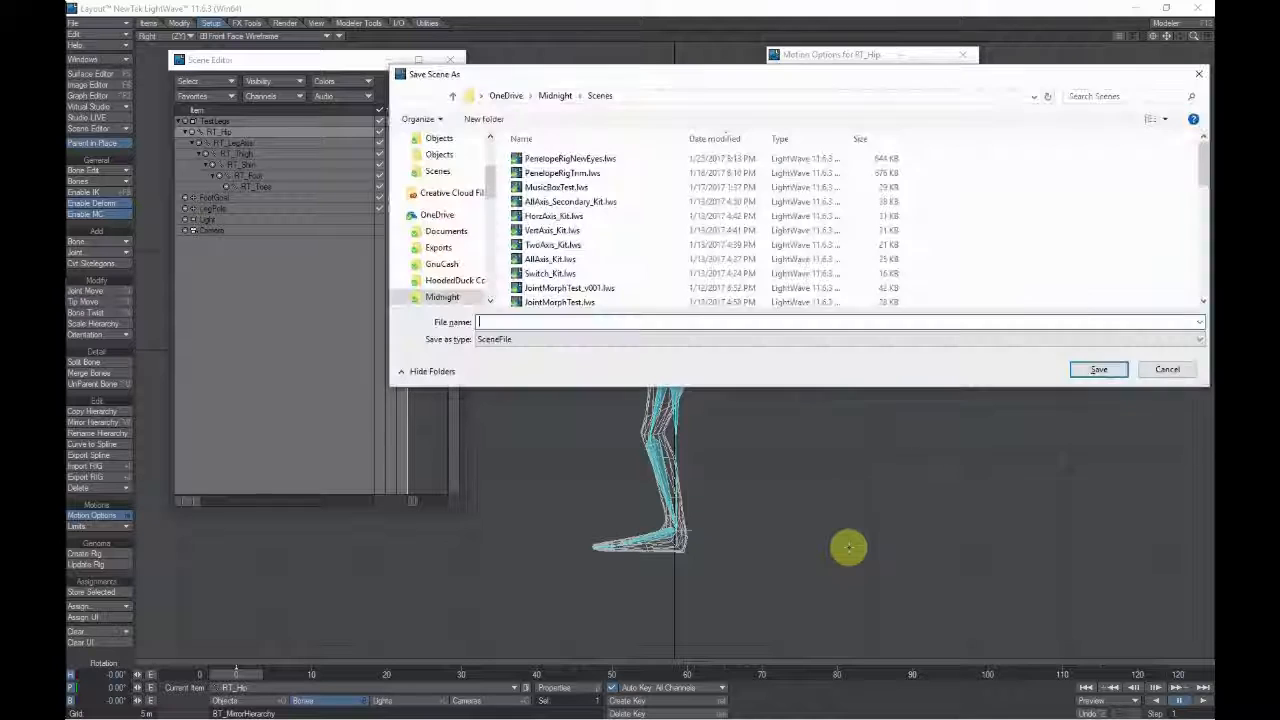
type("Test")
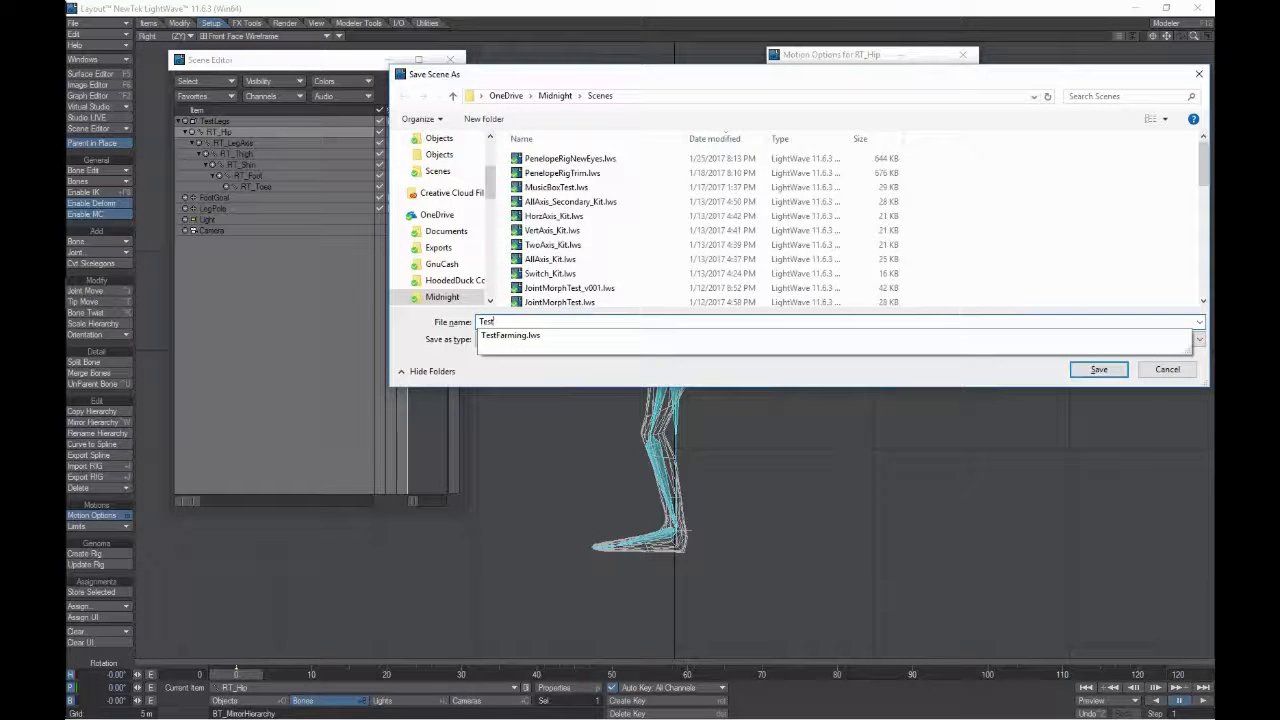
key("Return")
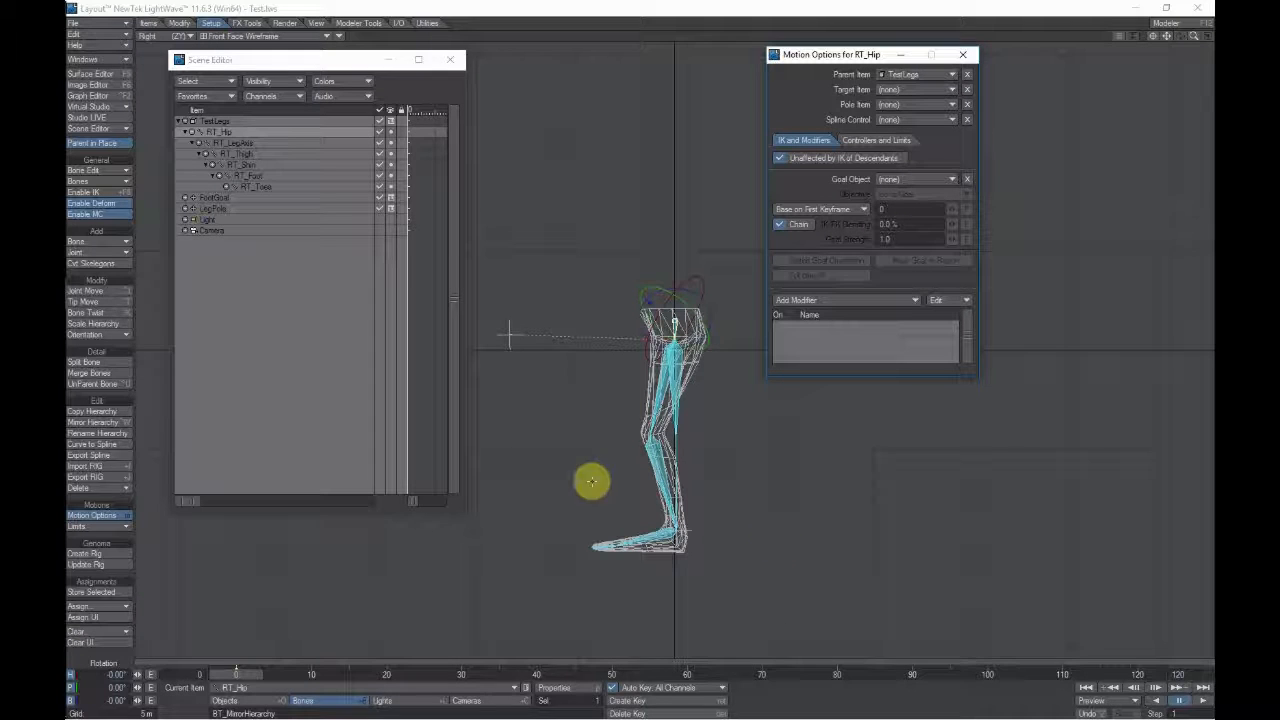
Step: Enable IK and bend the leg by moving FootGoal to about Y -4.6 m, Z -1.5 m in the side view
left_click(284, 199)
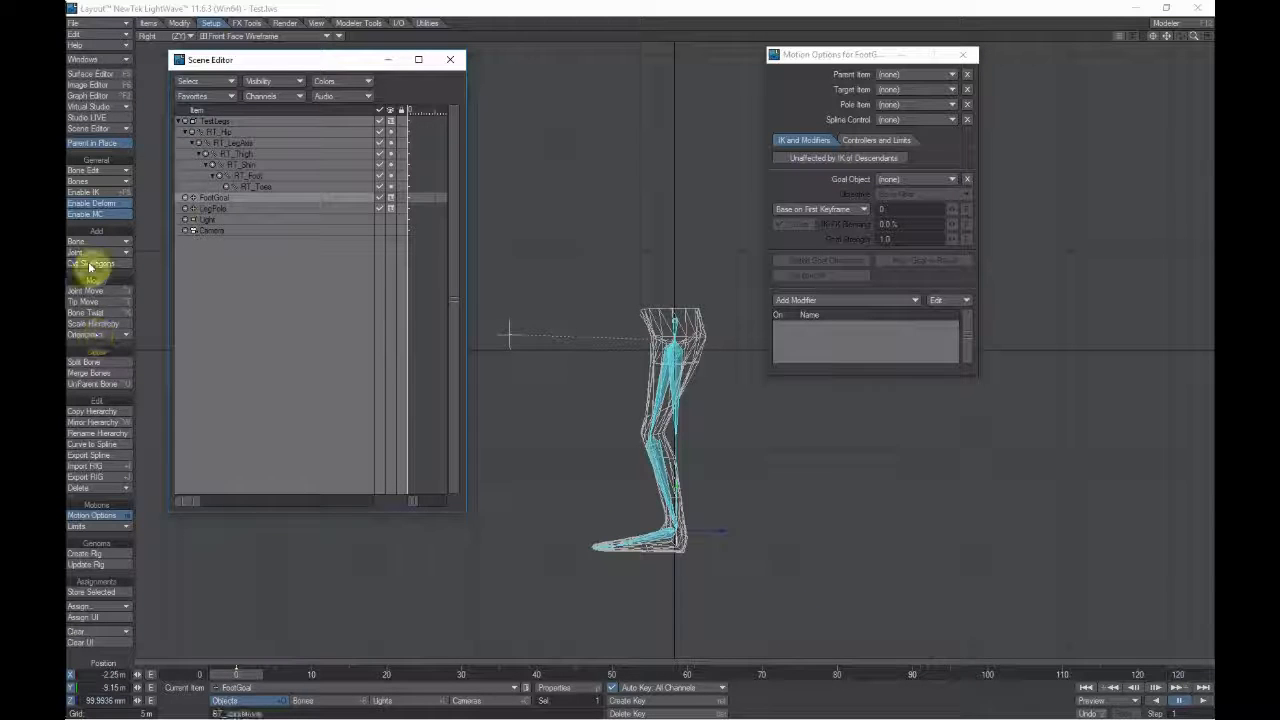
left_click(97, 204)
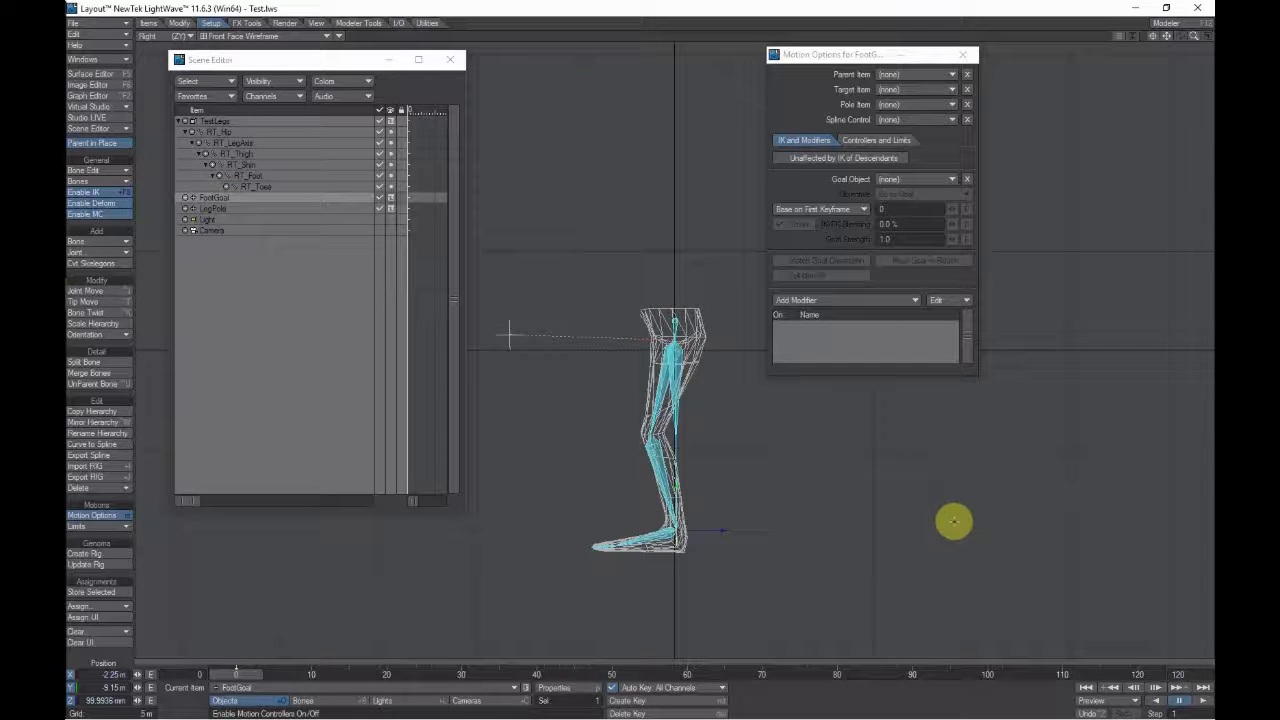
left_click_drag(733, 499, 648, 364)
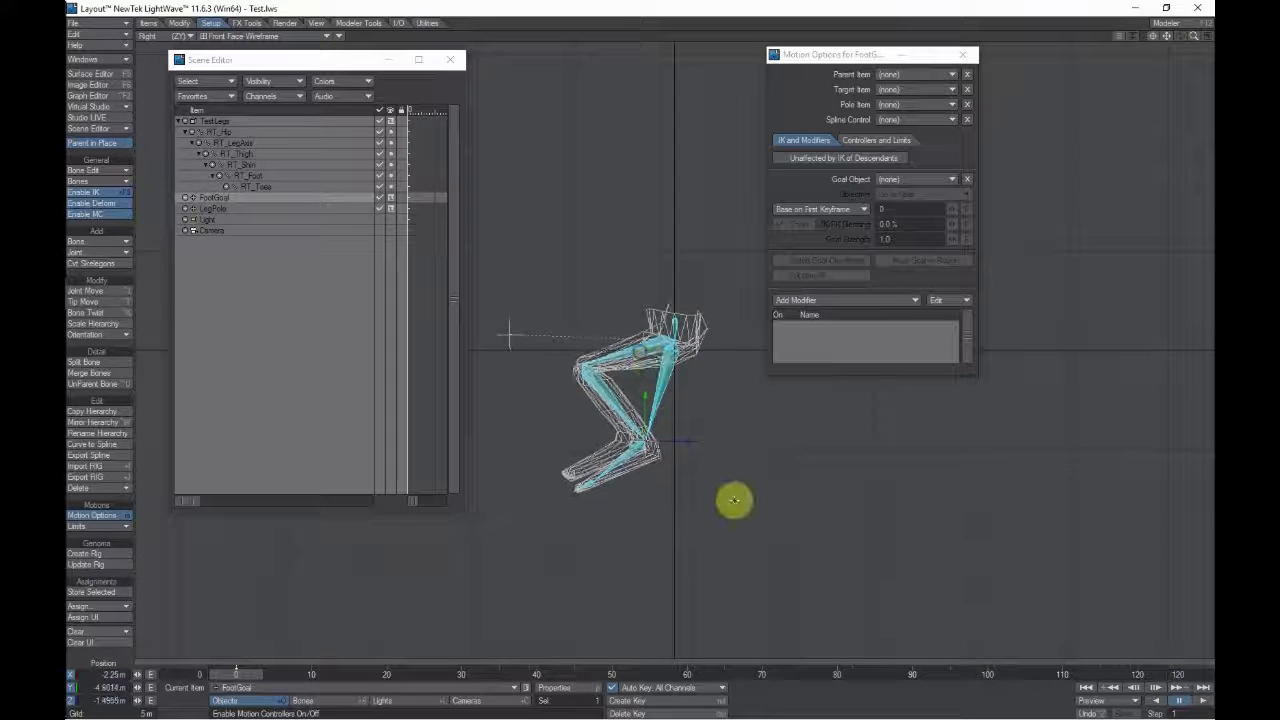
Step: Move LegPole sideways in the perspective view to an X position of about -5.17 m
key("4")
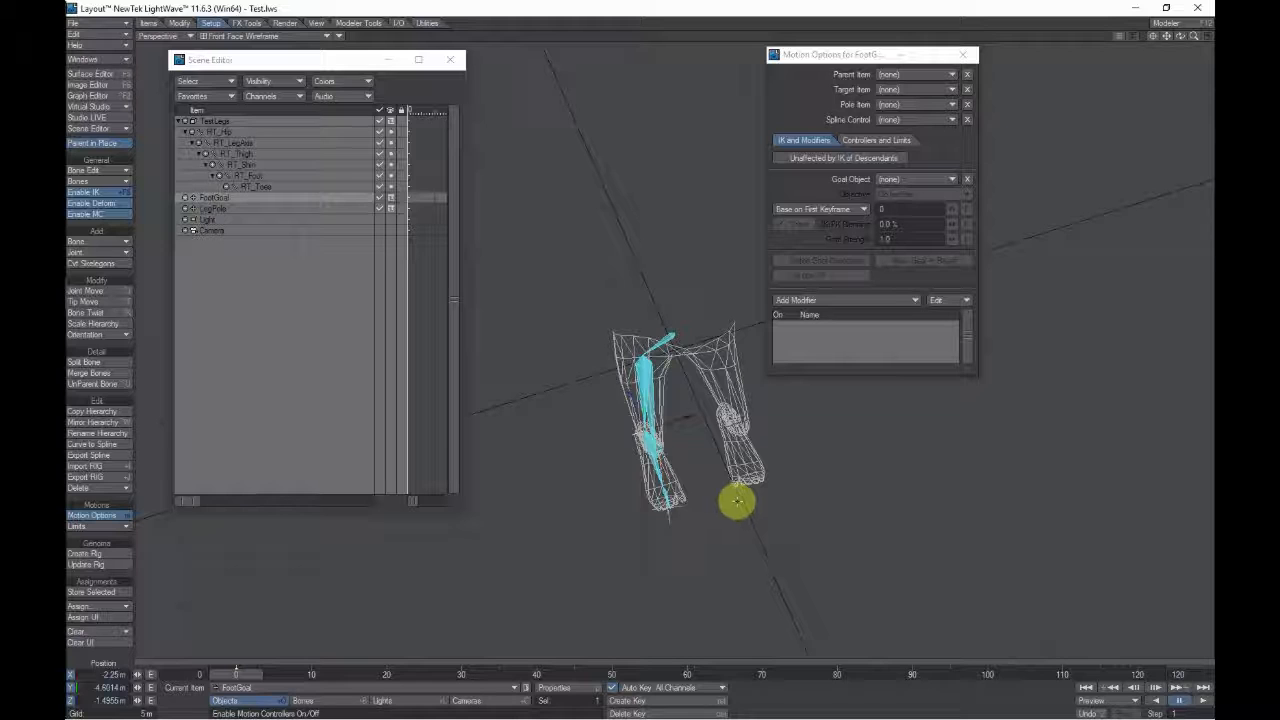
left_click(251, 210)
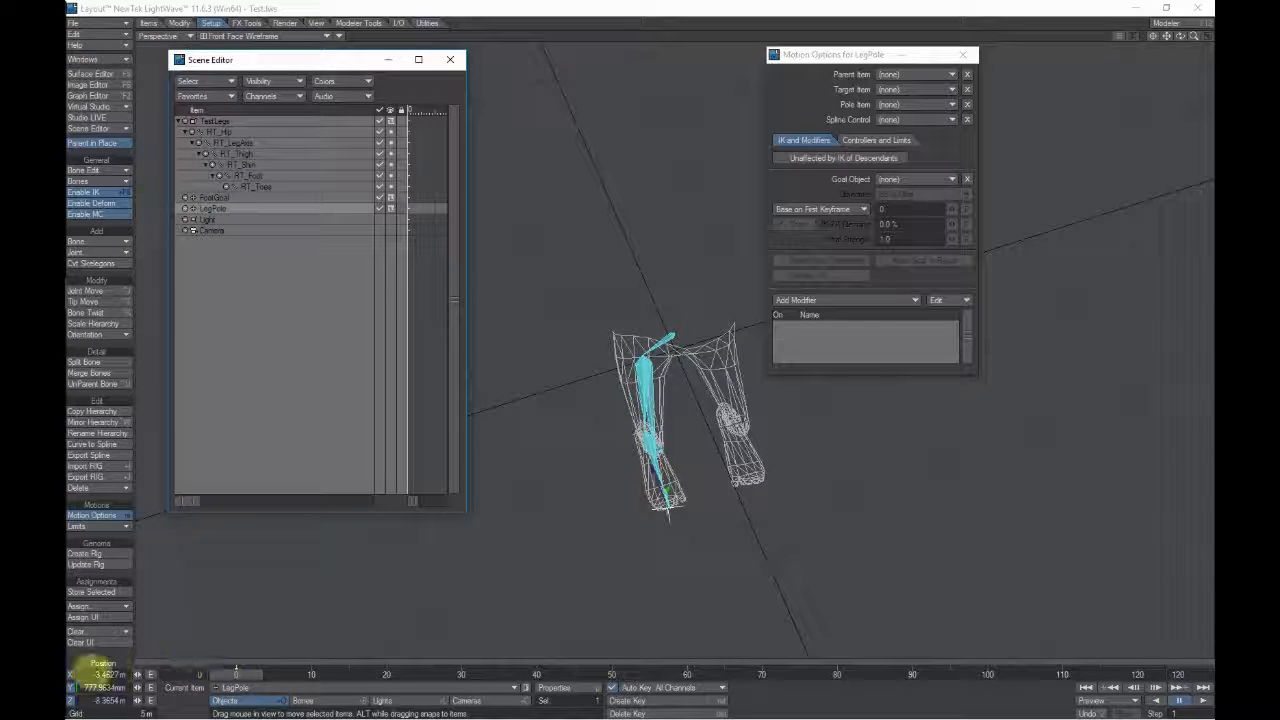
left_click(74, 680)
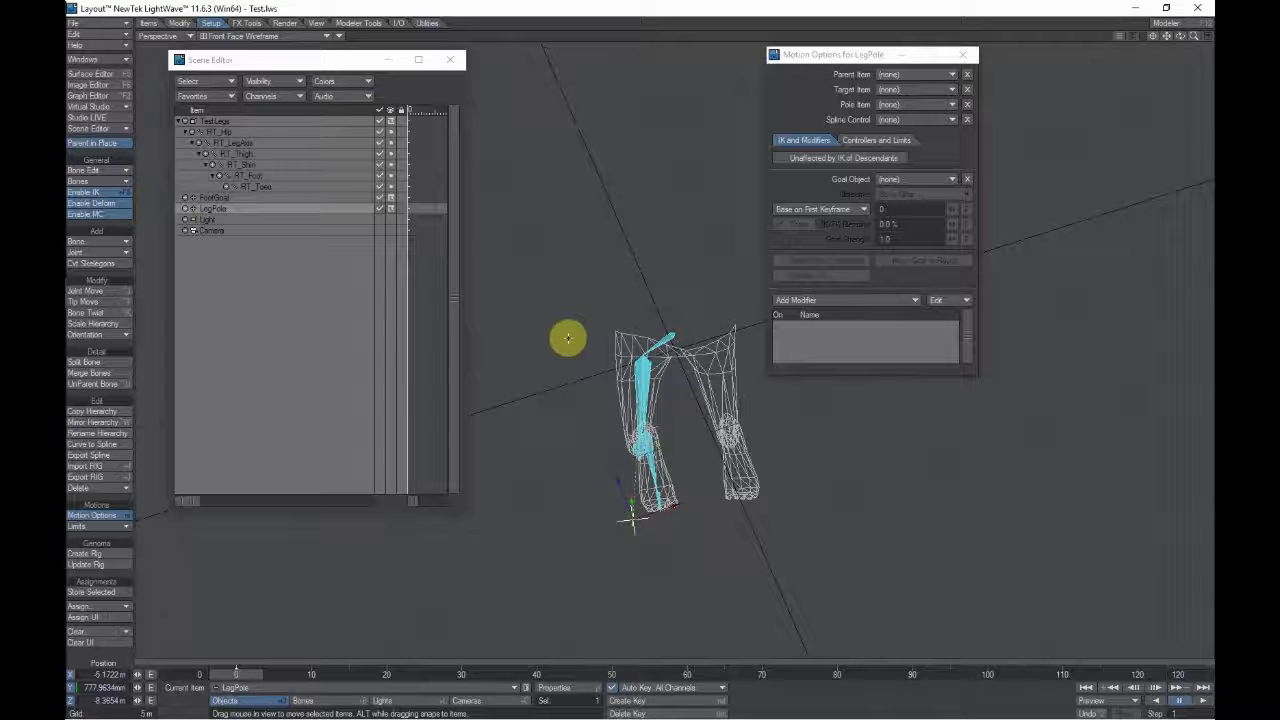
Step: Move FootGoal behind the hip in the side view to about Y -0.71 m, Z 3.12 m, and select LegPole
key("3")
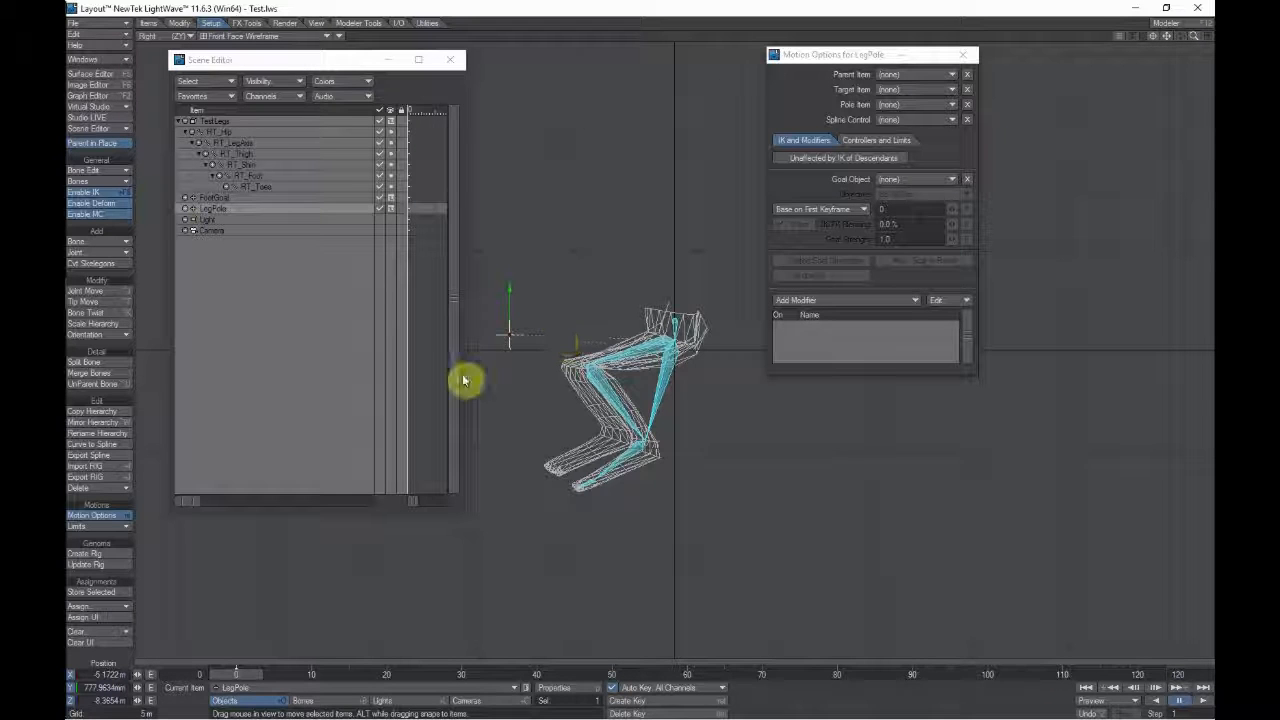
left_click(281, 197)
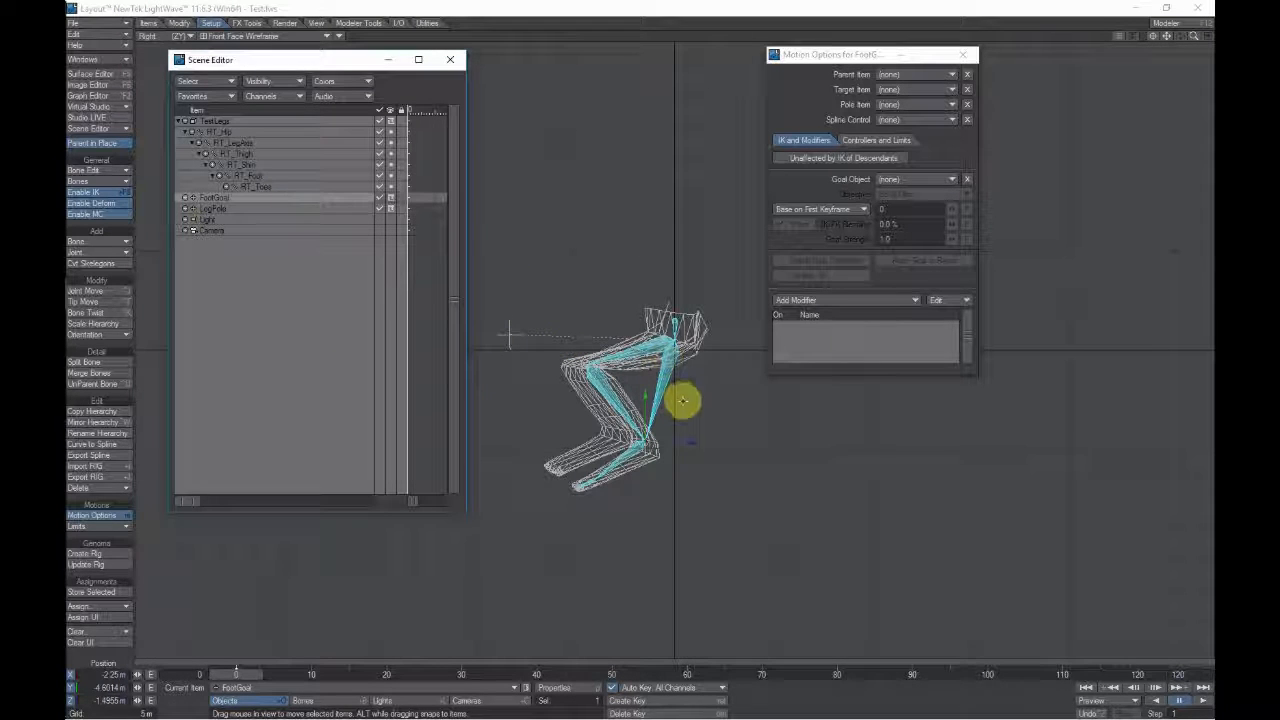
left_click_drag(686, 409, 678, 362)
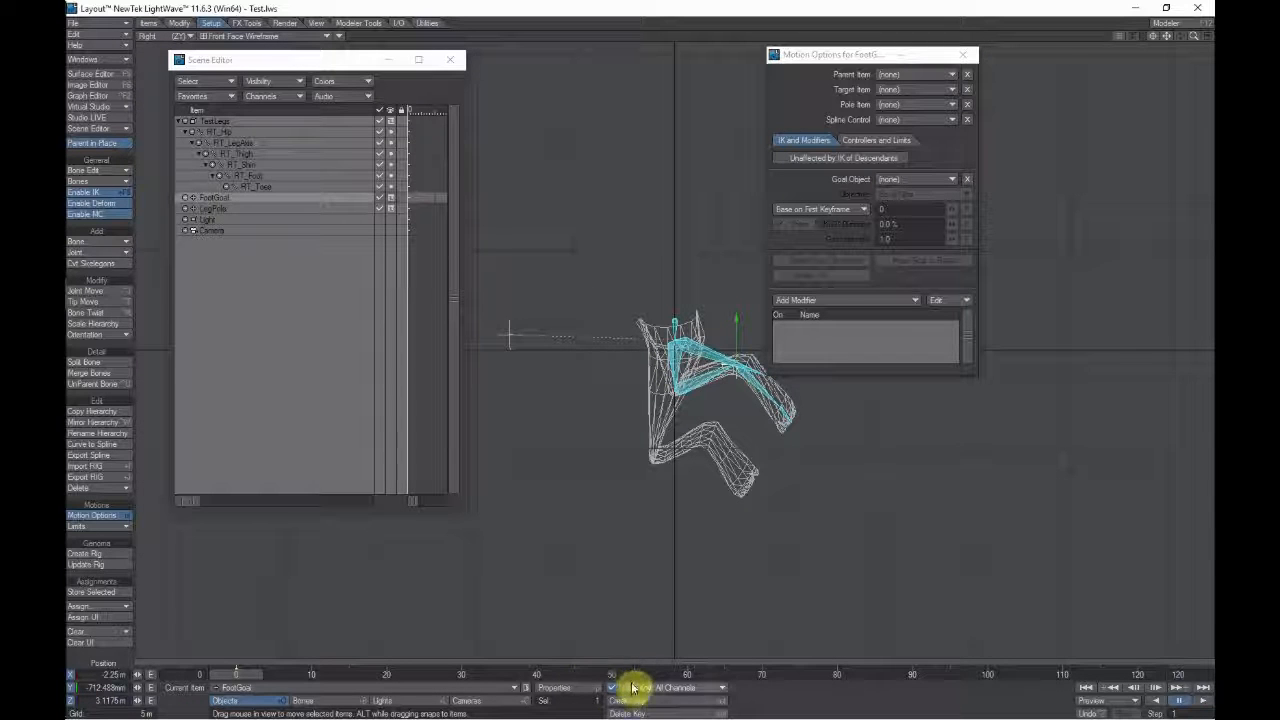
left_click(511, 334)
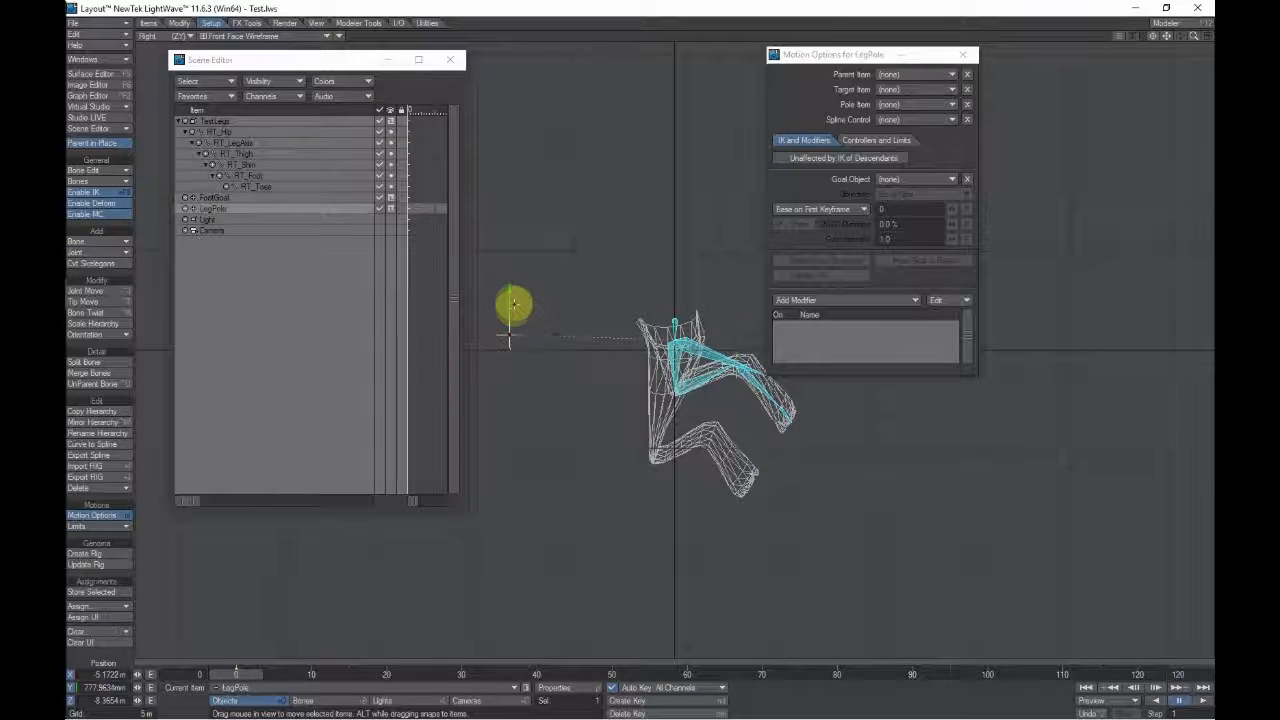
Step: Lower LegPole to about Y -10.43 m in the side view and raise FootGoal to about Y 0.61 m to bend the leg
left_click_drag(511, 300, 651, 363)
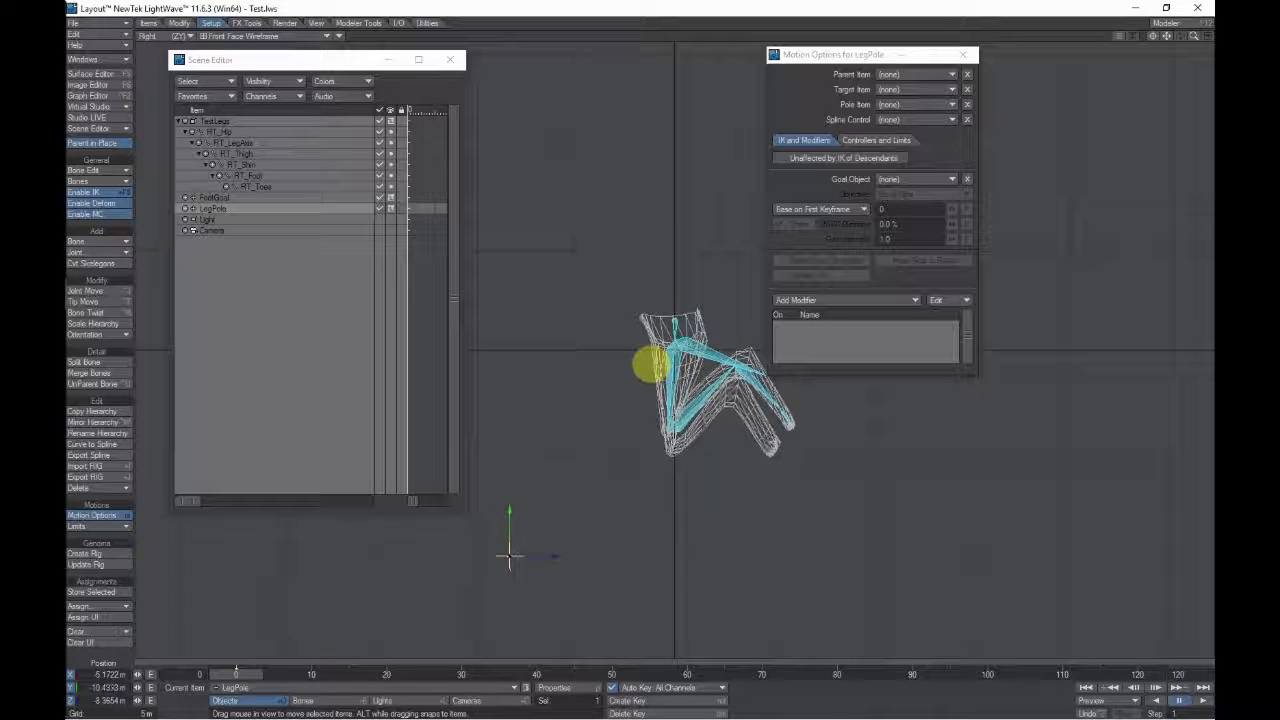
left_click(333, 198)
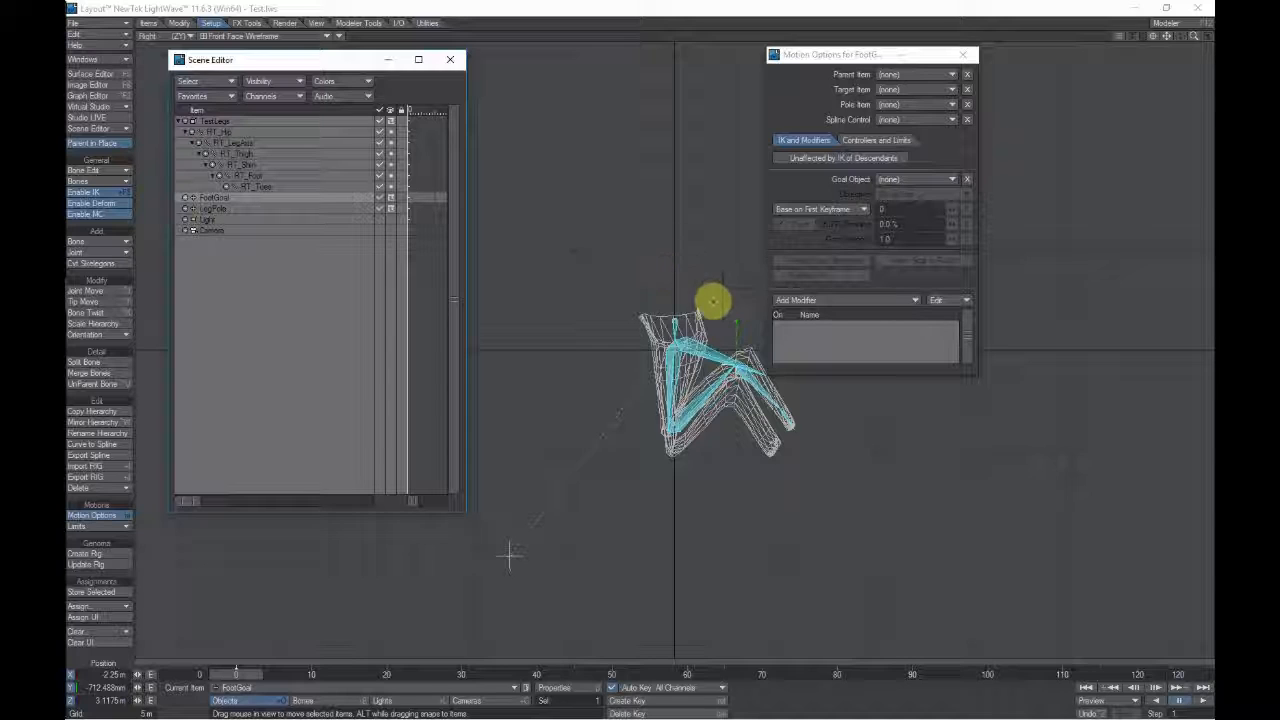
left_click_drag(634, 349, 650, 363)
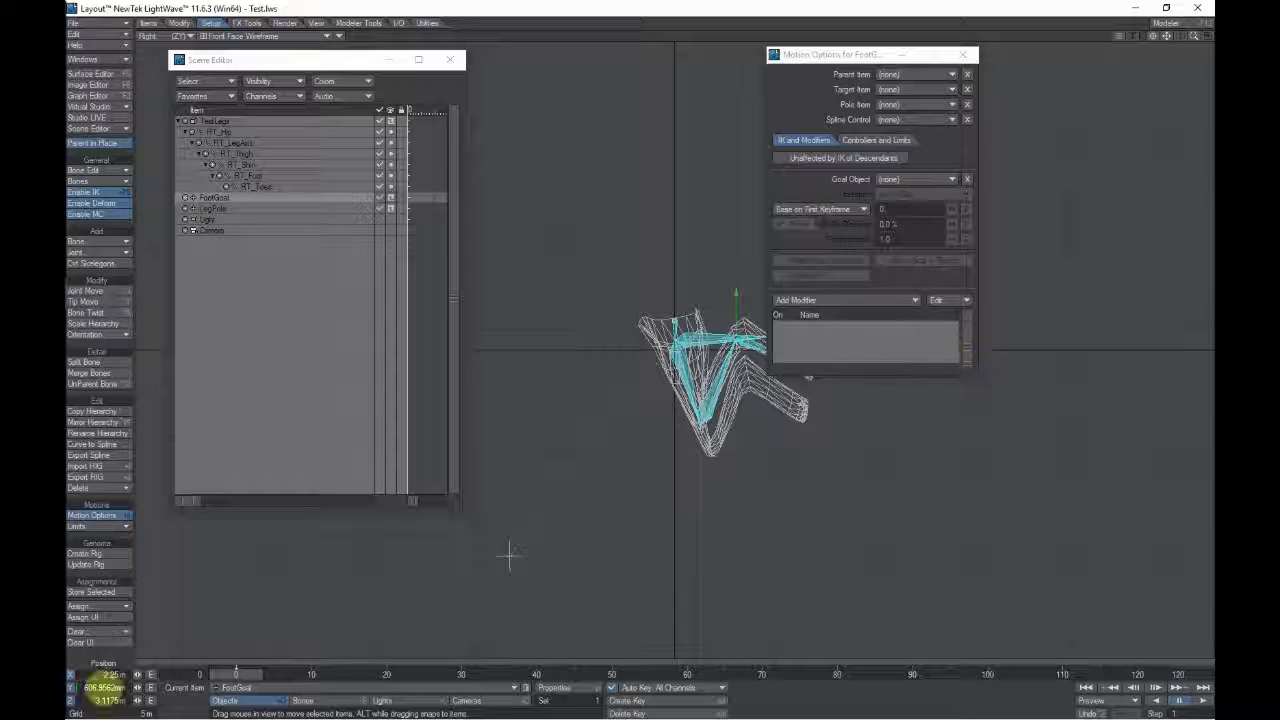
mouse_move(68, 683)
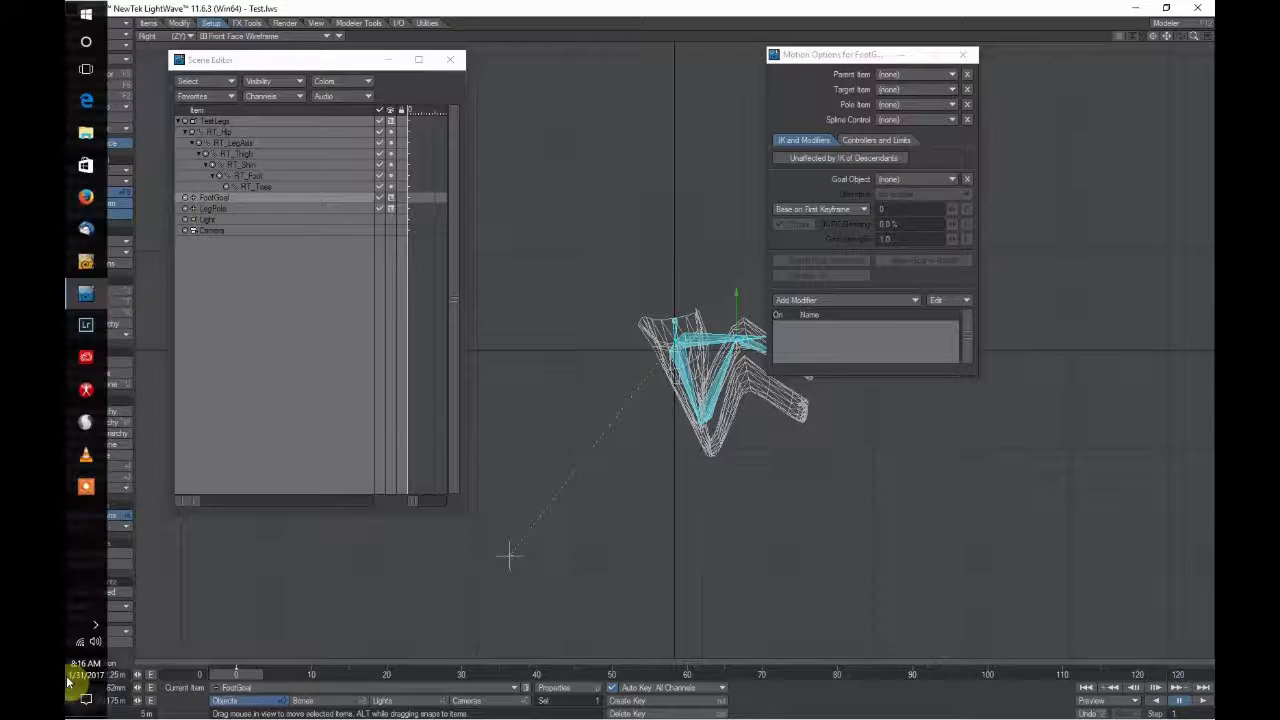
left_click(96, 626)
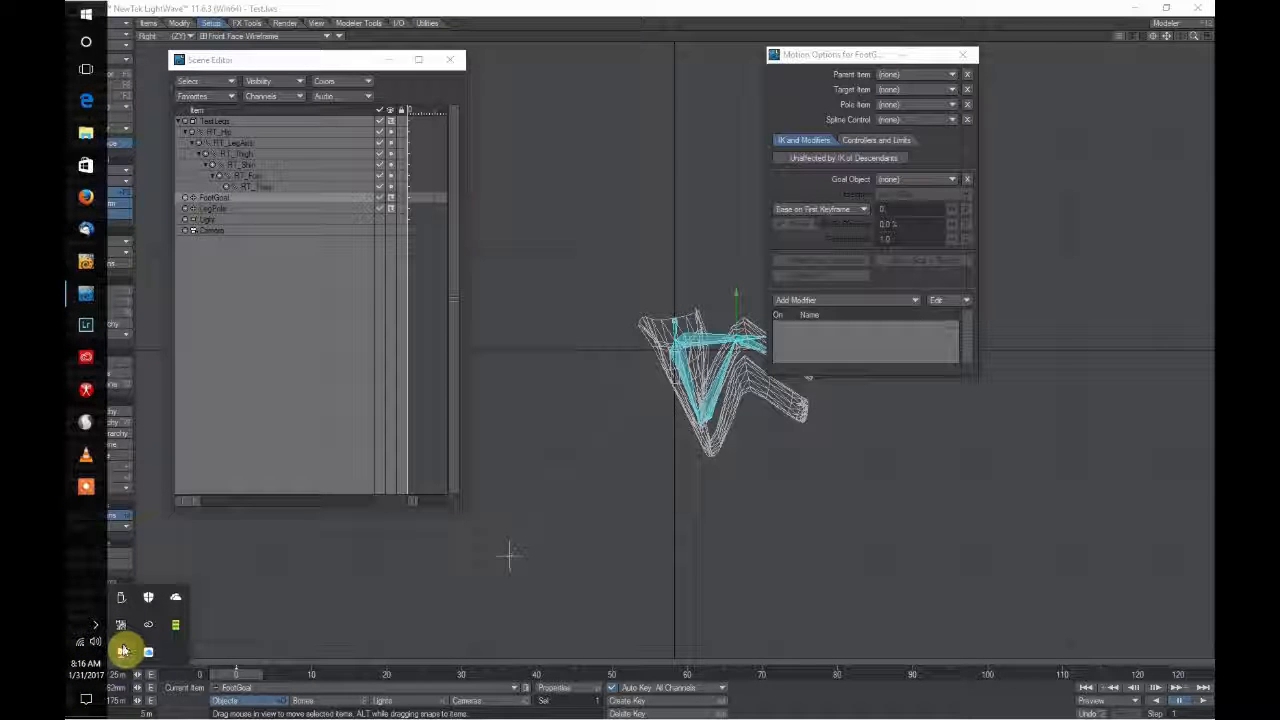
right_click(122, 653)
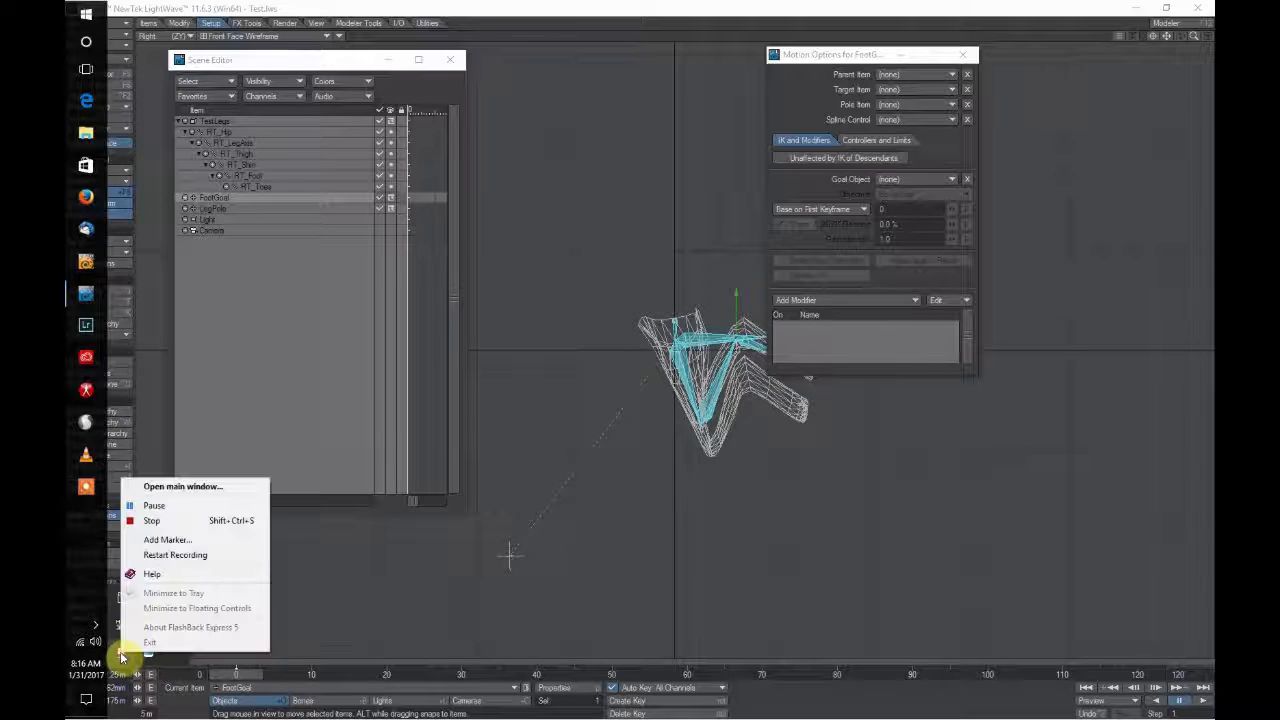